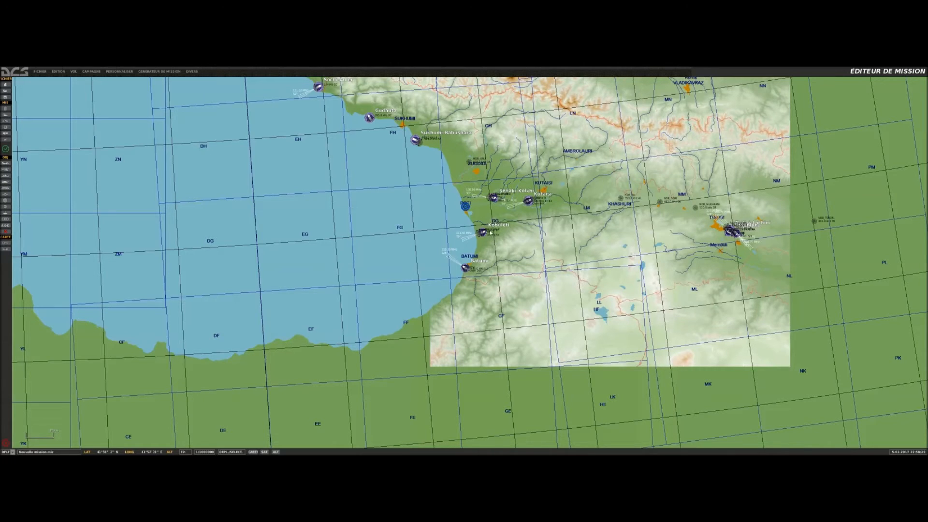
- Place a USA vehicle group of type Char M1A2 Abrams (MBT) in the open field just north of the X-shaped runways near Kobuleti
scroll(490, 232, "up", 10)
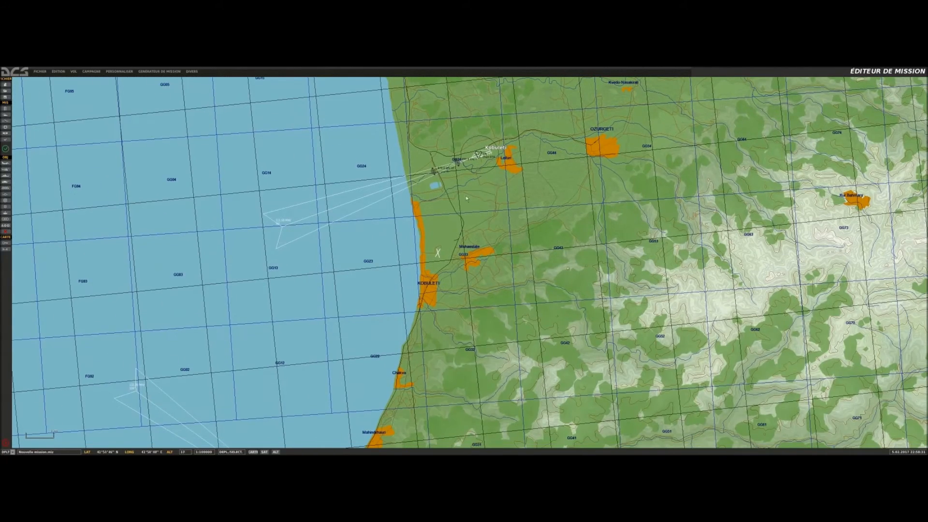
scroll(448, 238, "up", 2)
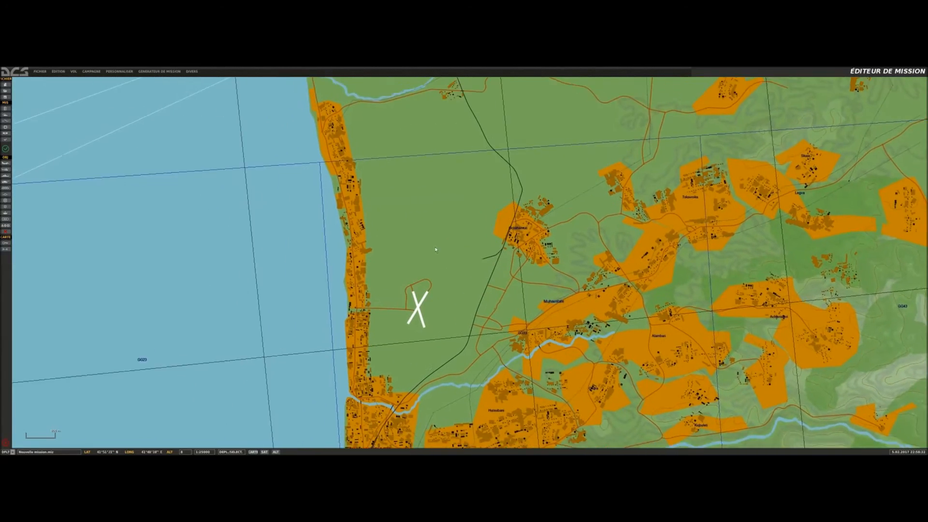
left_click(5, 182)
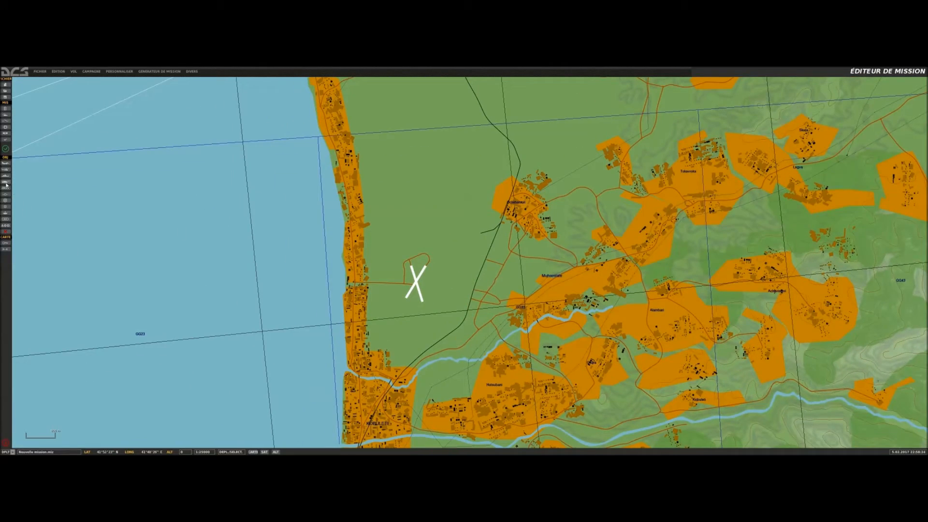
left_click(874, 120)
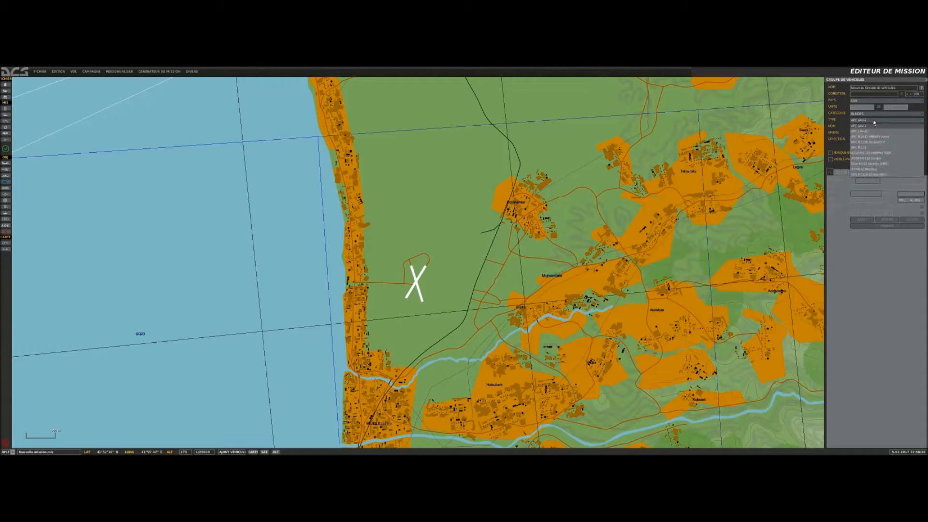
left_click(869, 164)
left_click(439, 237)
key("Escape")
left_click(439, 238)
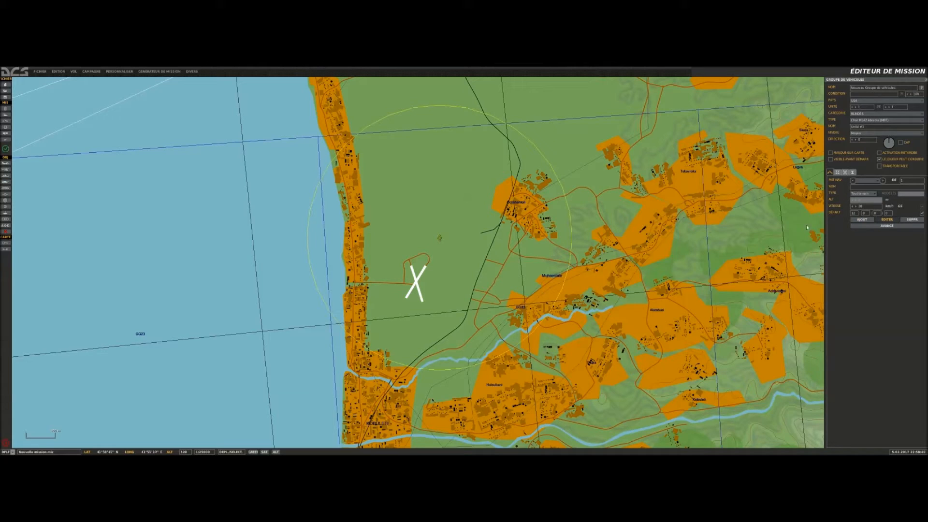
- Add a waypoint to the Abrams group's route, north of its start position
left_click(862, 219)
right_click_drag(454, 144, 441, 236)
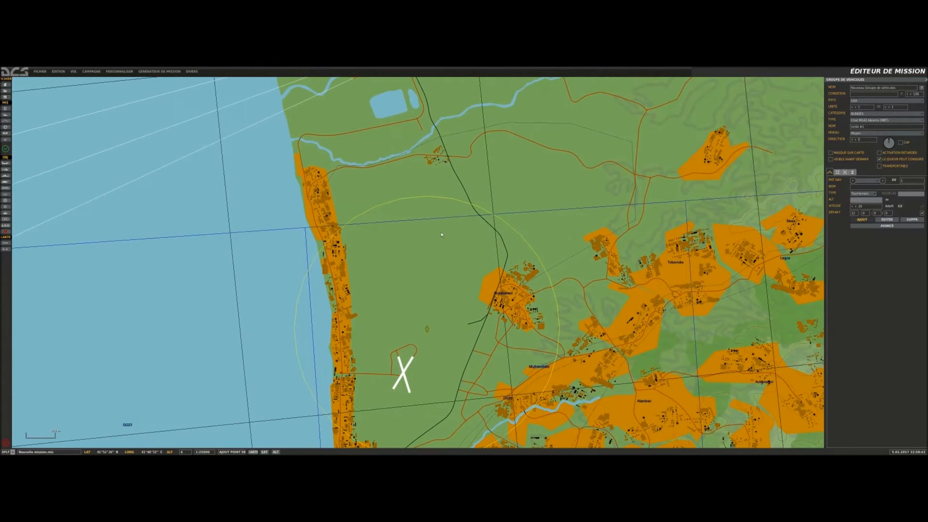
left_click(438, 229)
key("Escape")
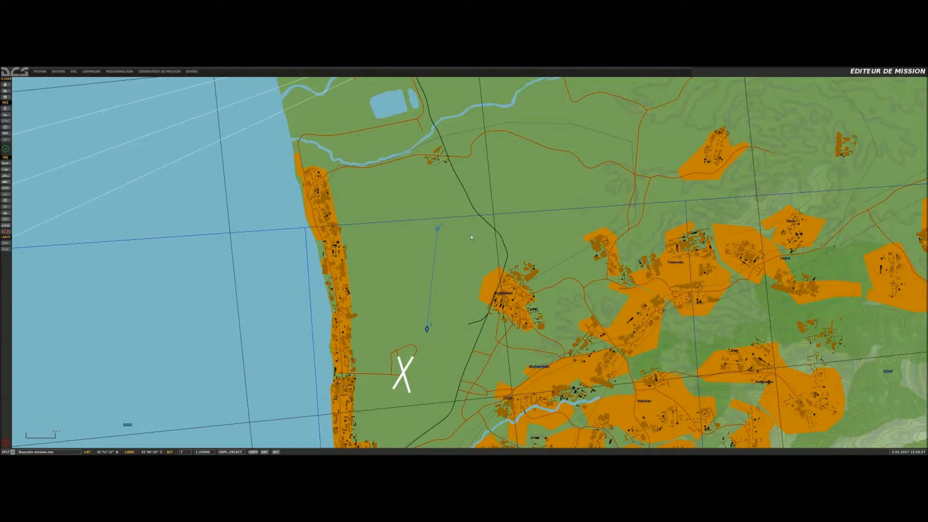
- Add a "Régler les options" advanced action to the northern waypoint, and remove it again
left_click(427, 330)
left_click(437, 230)
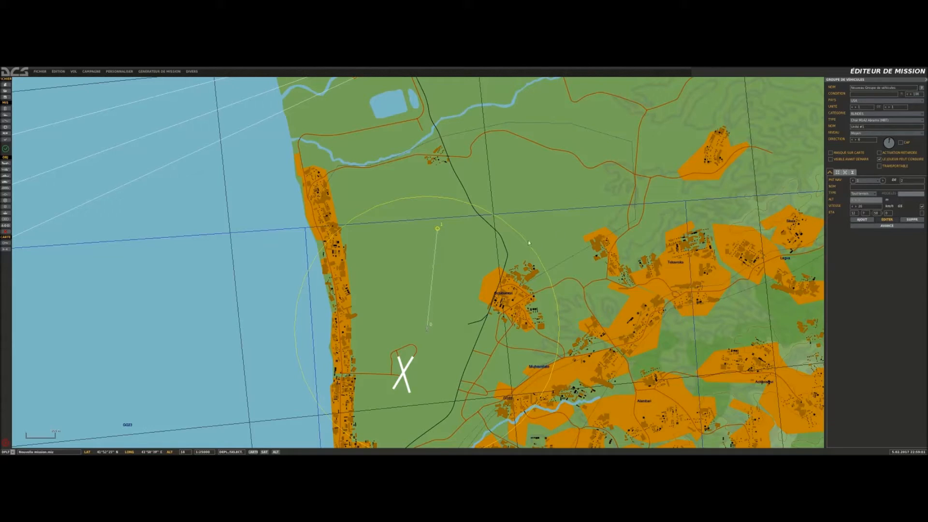
left_click(887, 225)
left_click(837, 261)
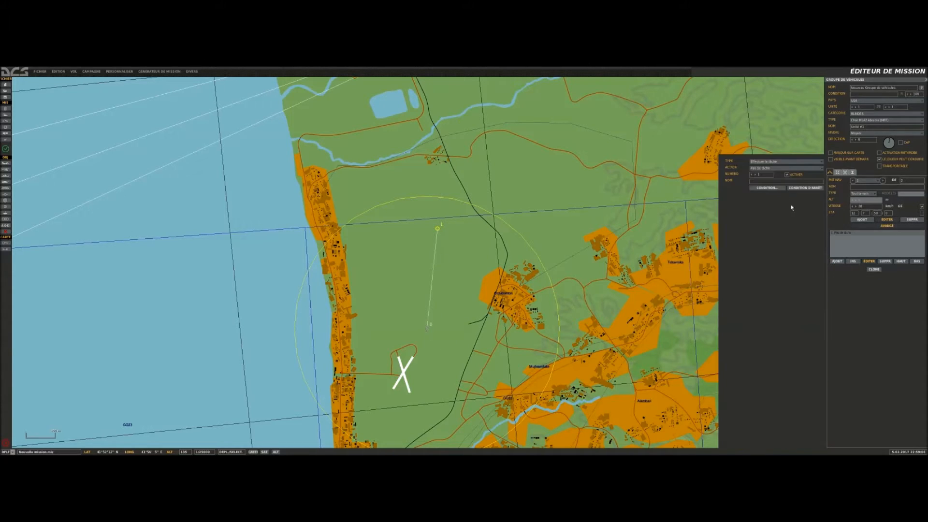
left_click(766, 163)
left_click(765, 181)
left_click(765, 168)
left_click(769, 185)
left_click(885, 261)
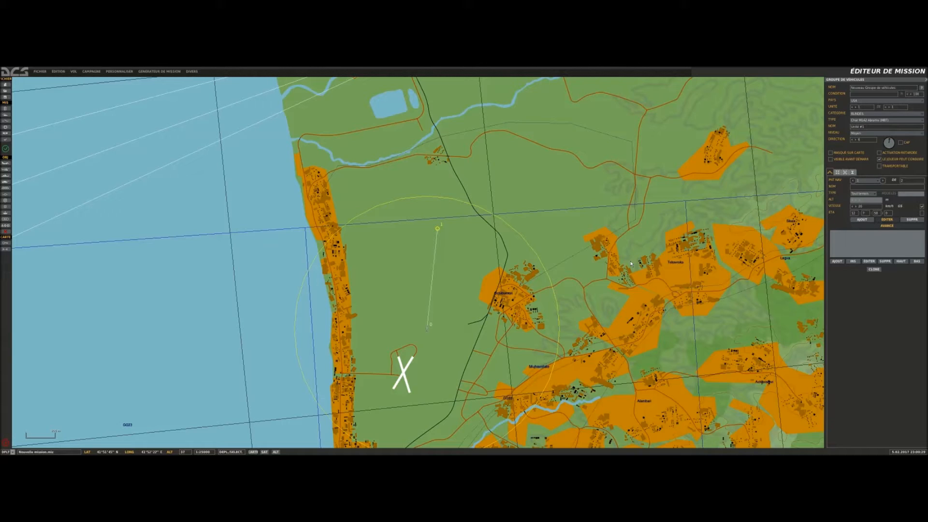
- Add an "Effectuer la tâche" advanced action with "Maintenir position" to the tank group's start point
left_click(439, 330)
left_click(428, 329)
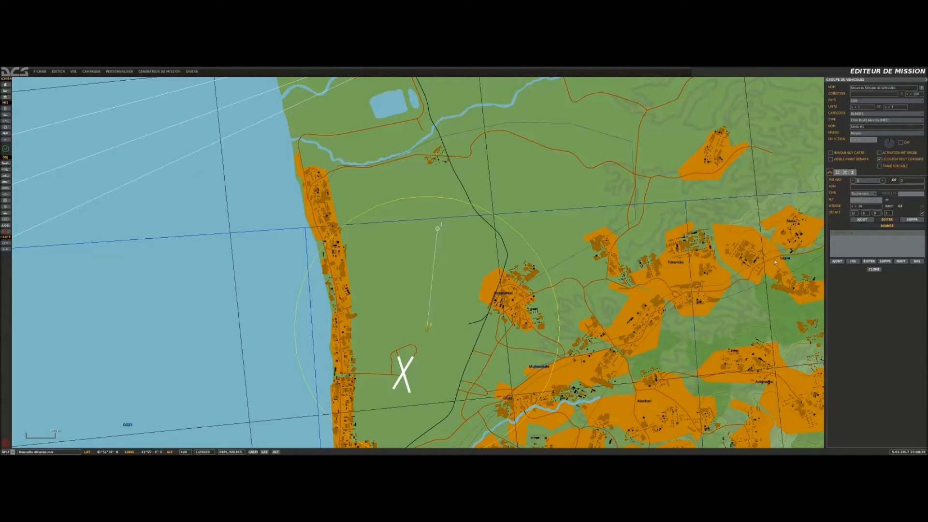
left_click(829, 261)
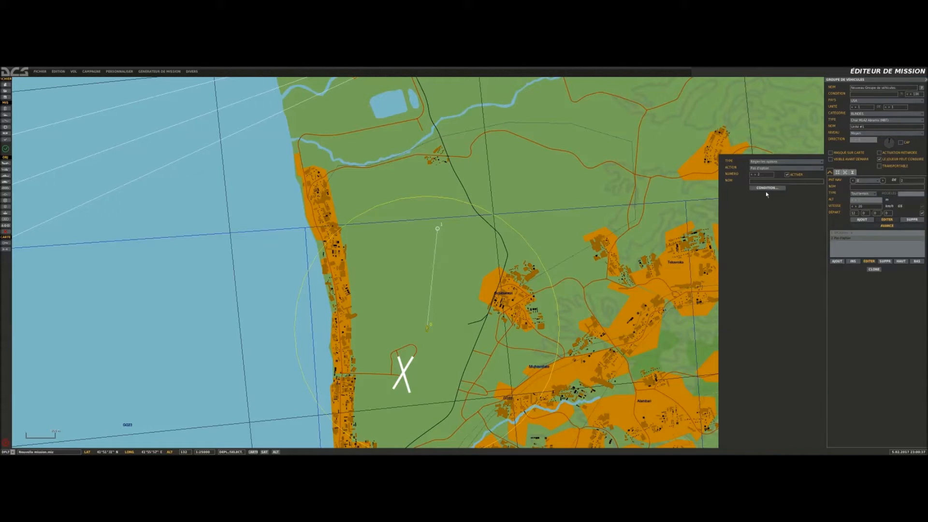
left_click(767, 168)
left_click(767, 162)
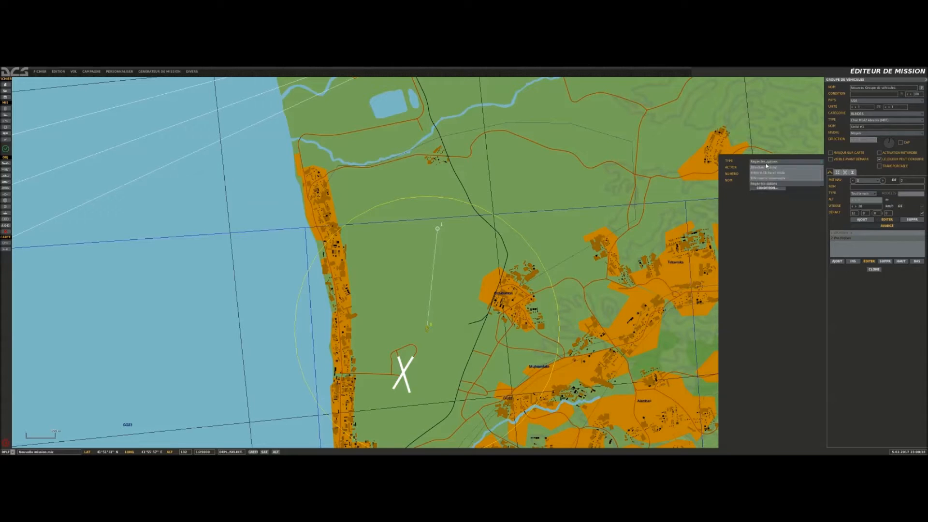
left_click(765, 166)
left_click(764, 167)
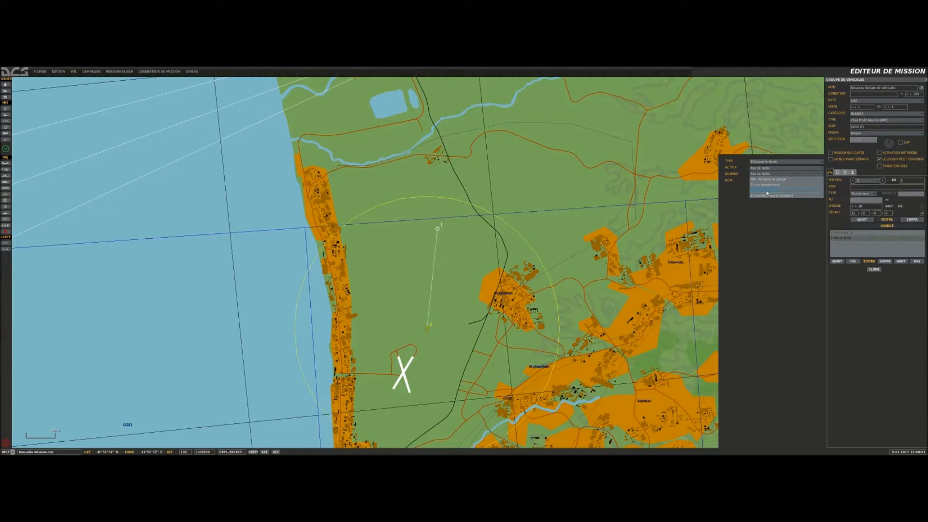
left_click(767, 190)
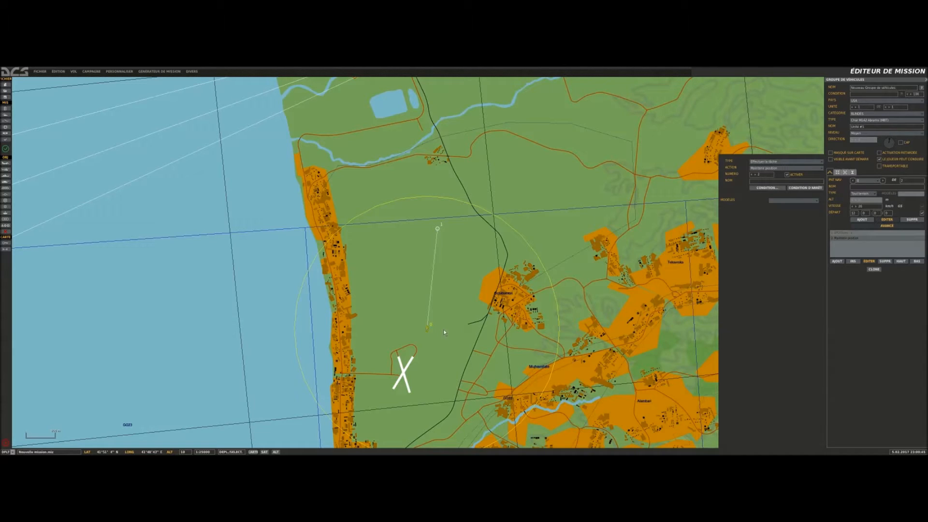
- Show the start and stop conditions of the "Maintenir position" task, and delete the task
left_click(767, 187)
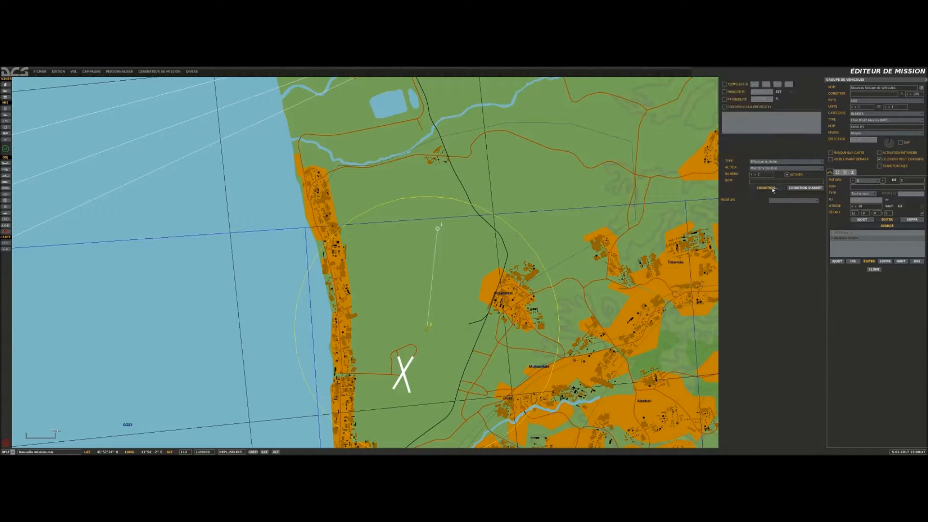
left_click(803, 188)
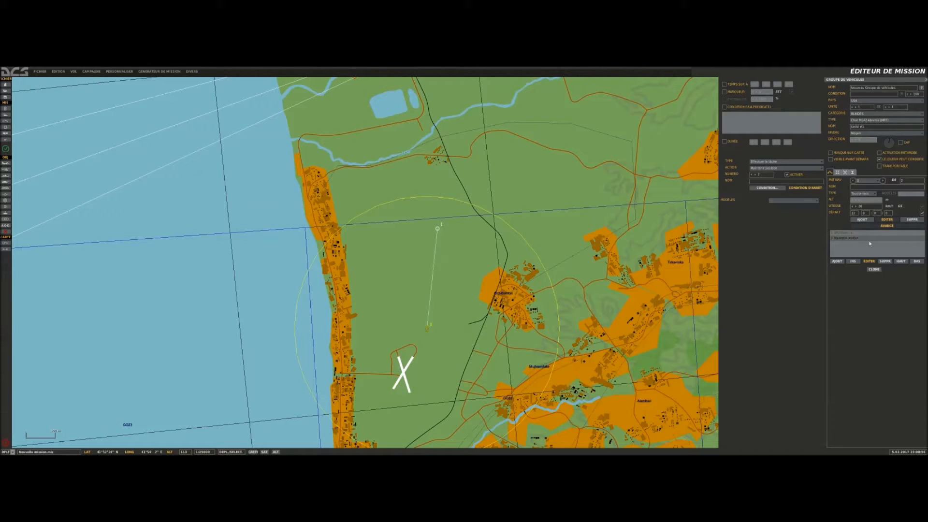
left_click(887, 261)
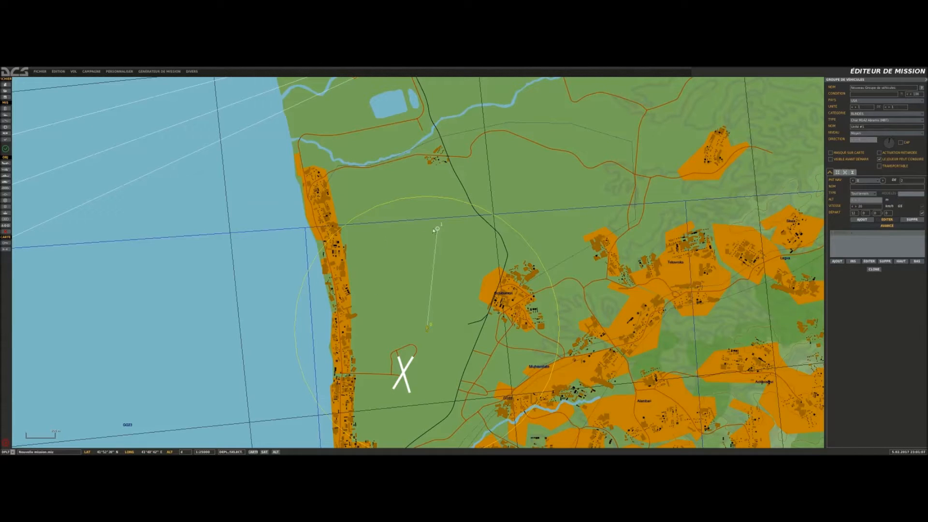
- Move the tank group's northern waypoint south, closer to the start position
left_click_drag(436, 228, 434, 258)
left_click(434, 259)
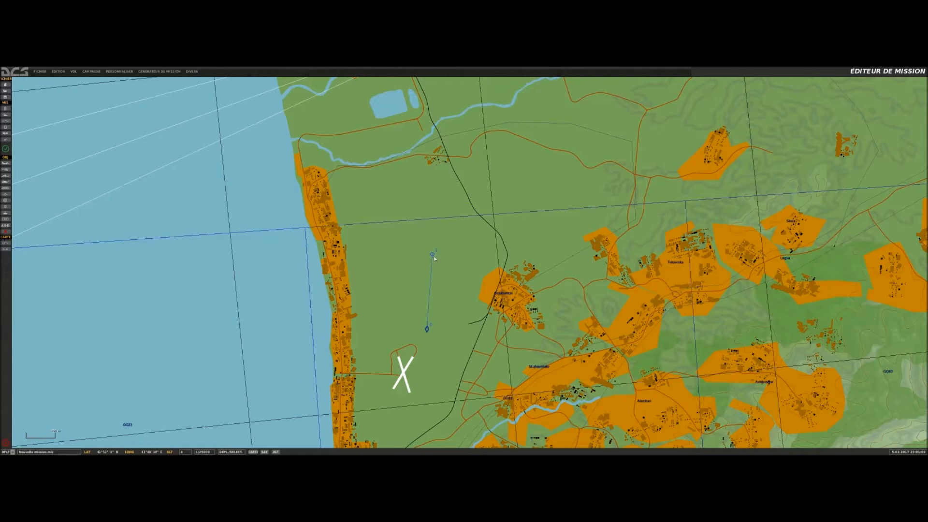
- Name the tank group Bleu and set it to three units
left_click(427, 330)
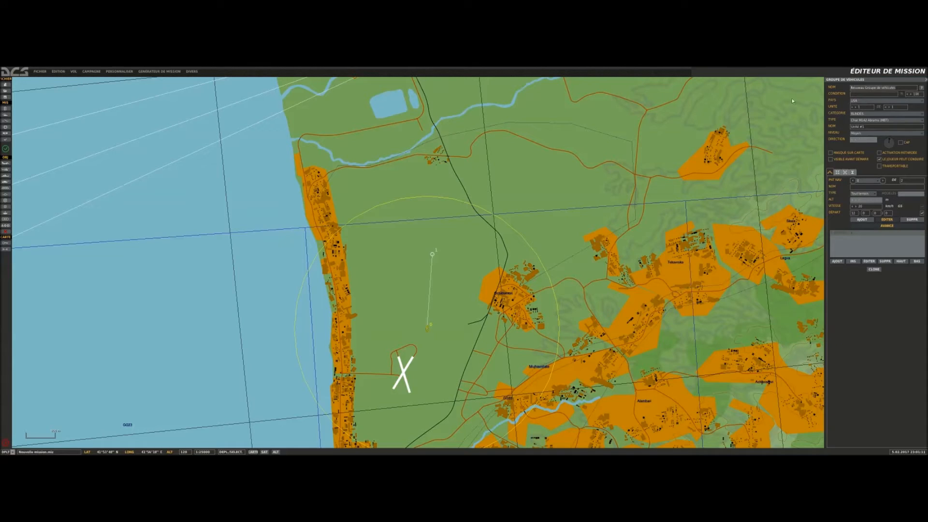
type("M")
left_click(891, 108)
left_click(891, 109)
- Bring the Bleu group's tanks closer together around the start point
scroll(421, 332, "up", 5)
right_click_drag(499, 244, 477, 273)
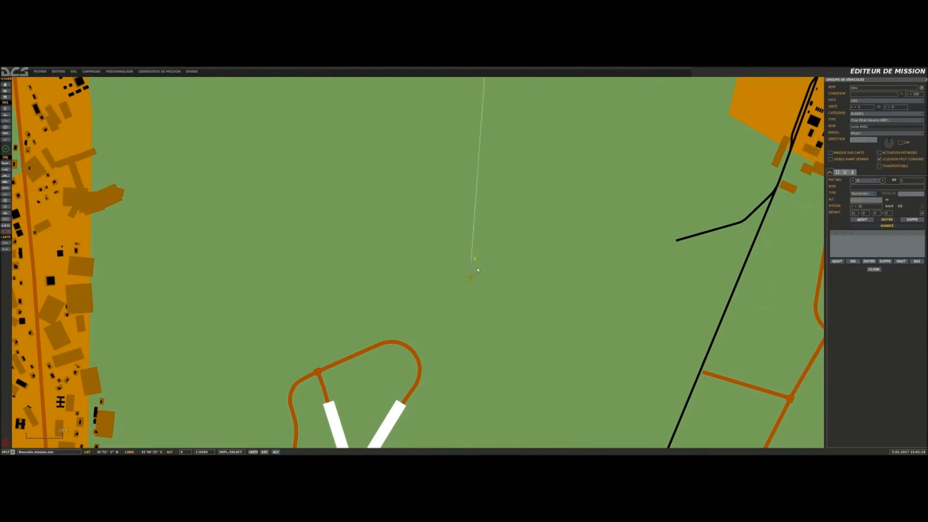
left_click(472, 264)
scroll(837, 133, "up", 1)
scroll(564, 262, "down", 4)
scroll(541, 273, "up", 1)
scroll(554, 259, "up", 3)
left_click(516, 261)
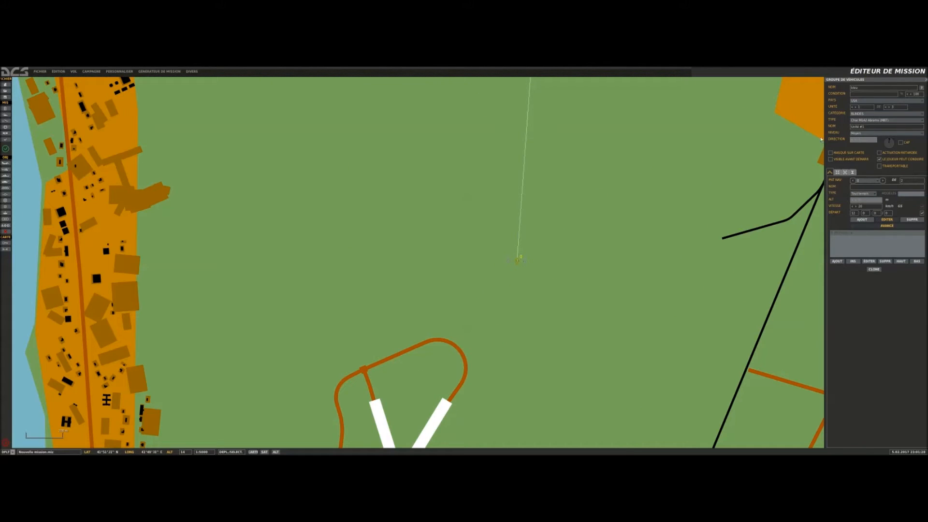
- Rename the three tanks of the Bleu group B1, B2 and B3
left_click_drag(878, 128, 822, 129)
type("B1")
left_click(855, 107)
type("B2")
left_click(858, 107)
type("B")
left_click(675, 155)
scroll(675, 155, "down", 5)
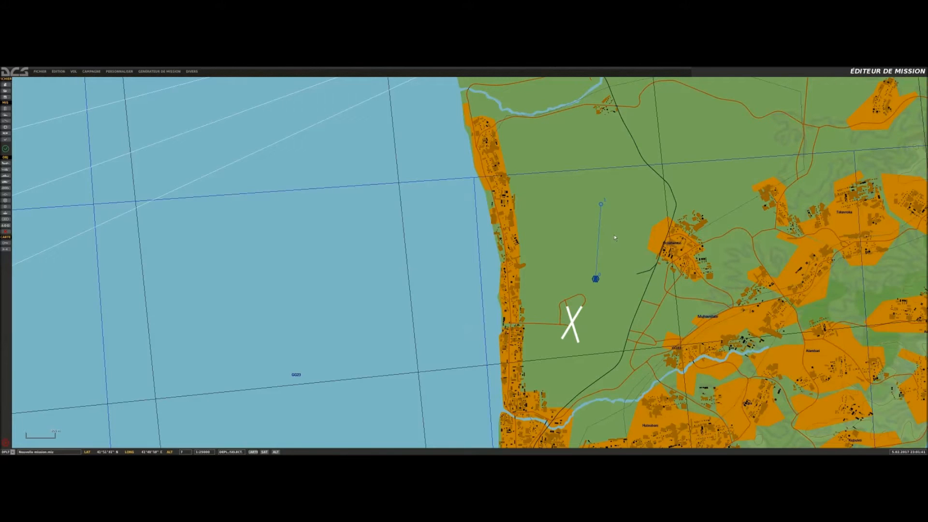
- Place a Russian armoured vehicle group of type APC BTR-80 a short distance north of the Bleu group's waypoint
left_click(6, 181)
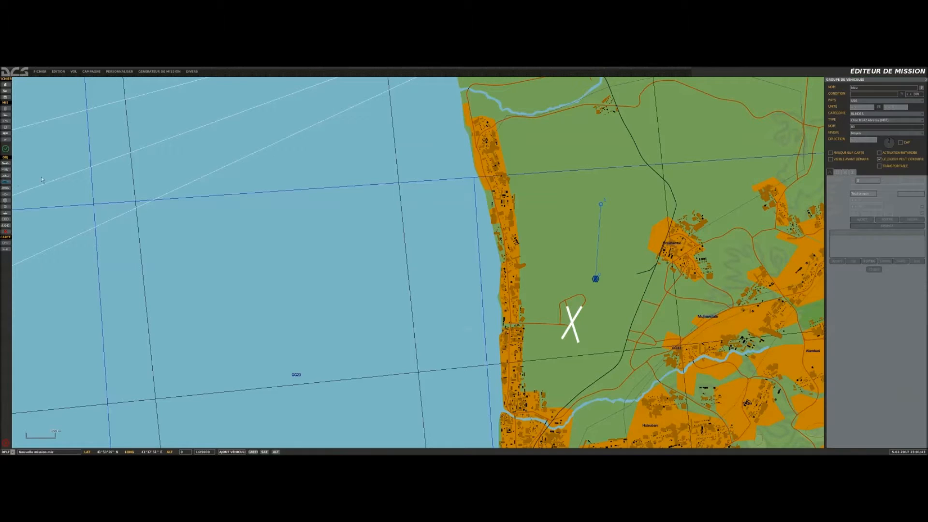
left_click(865, 101)
left_click(862, 116)
right_click_drag(663, 182, 556, 211)
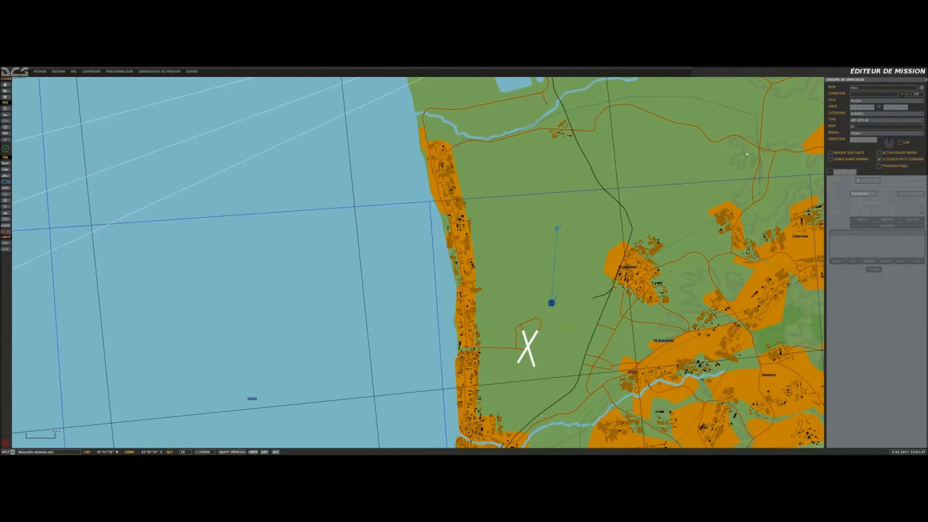
left_click(857, 121)
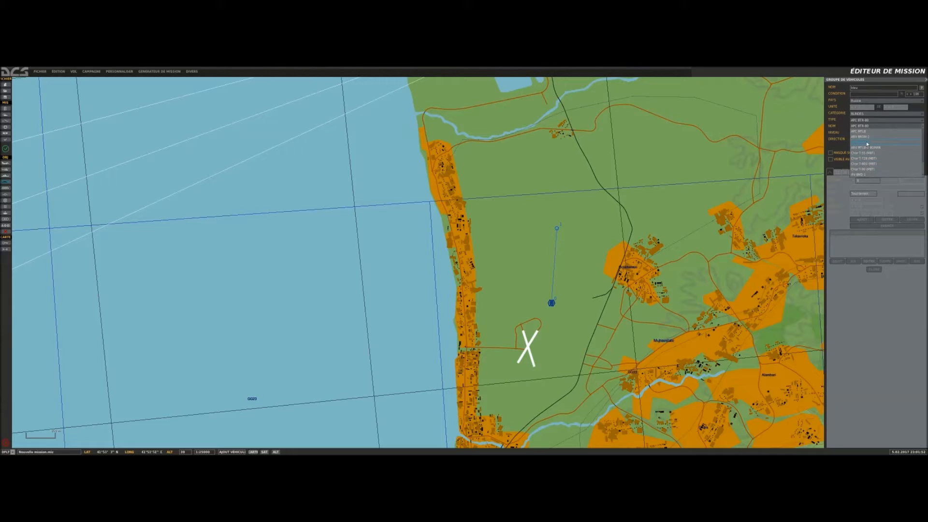
left_click(867, 126)
left_click(860, 120)
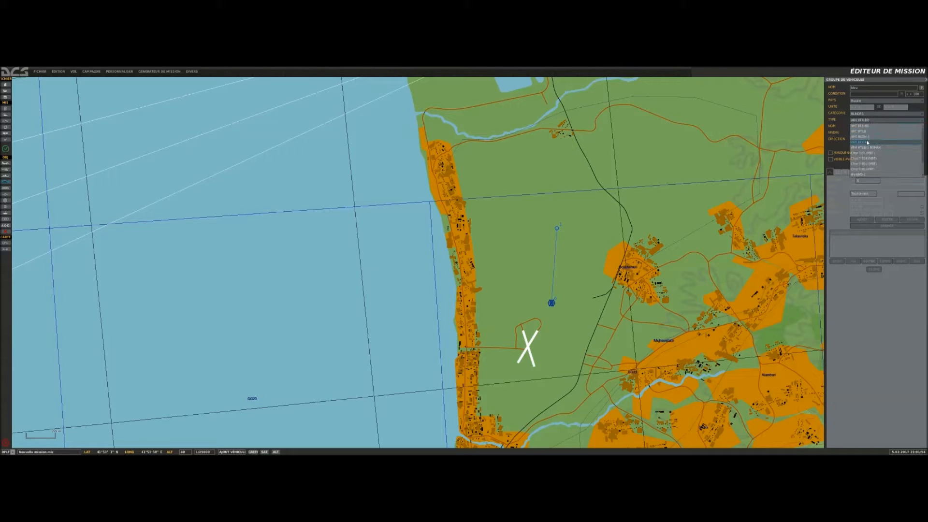
left_click(869, 140)
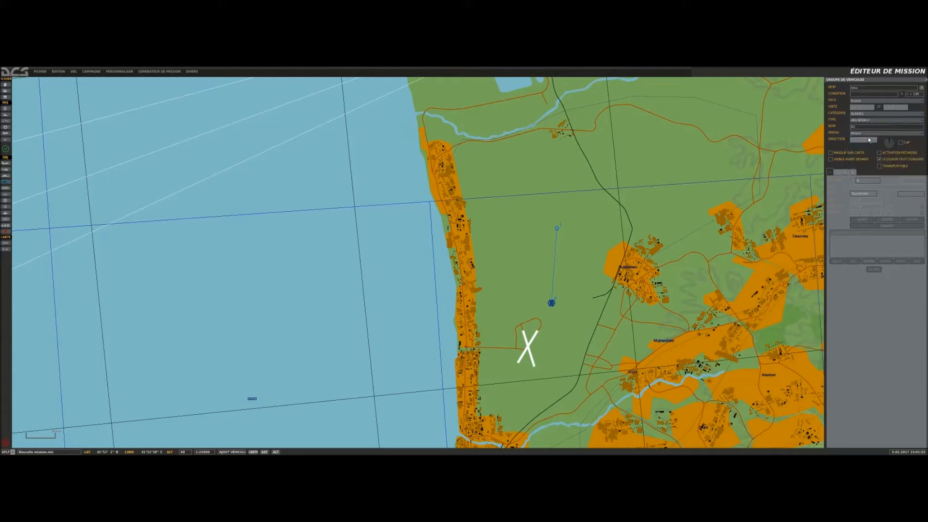
left_click(560, 205)
left_click_drag(560, 207, 559, 199)
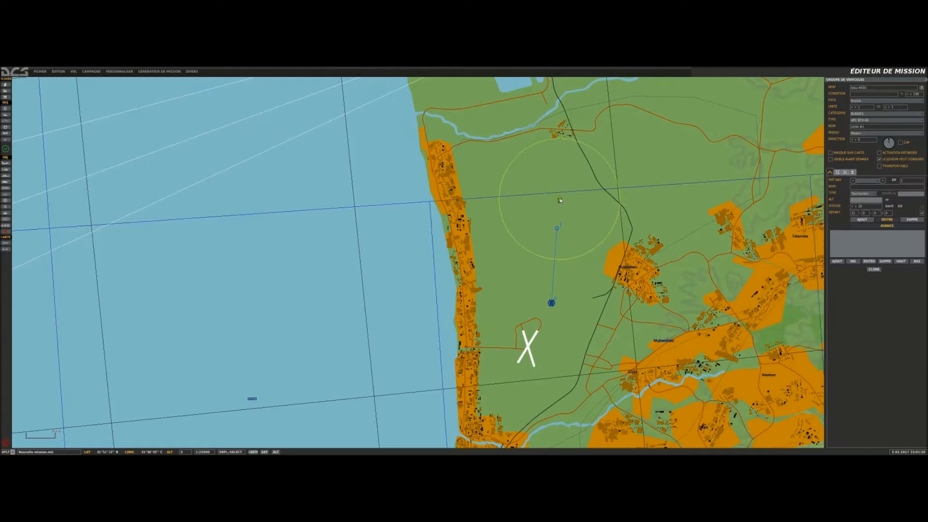
- Turn the Russian group to heading 180 and name it Rouge
left_click_drag(890, 142, 890, 154)
left_click(584, 230)
left_click(559, 198)
type("Rouge")
- Set the Rouge group's number of units to five
left_click_drag(872, 127, 837, 132)
type("R")
left_click(891, 108)
left_click(891, 108)
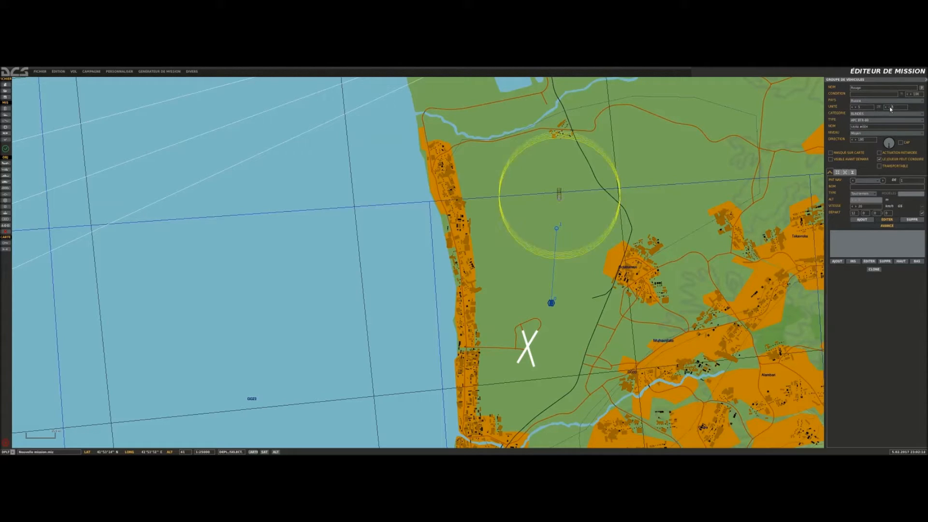
- Rename the five vehicles of the Rouge group R1, R2, R3, R4 and R5
left_click(876, 127)
type("R1")
left_click(855, 107)
left_click(874, 127)
type("R2")
left_click(856, 108)
type("B3")
left_click(856, 108)
left_click_drag(870, 126, 805, 137)
type("H4")
left_click(856, 107)
type("R8")
- Spread the Rouge vehicles out into a loose cluster and shift the cluster a little north
left_click(555, 205)
scroll(556, 196, "up", 3)
left_click(554, 199)
left_click_drag(554, 200, 582, 171)
left_click(550, 174)
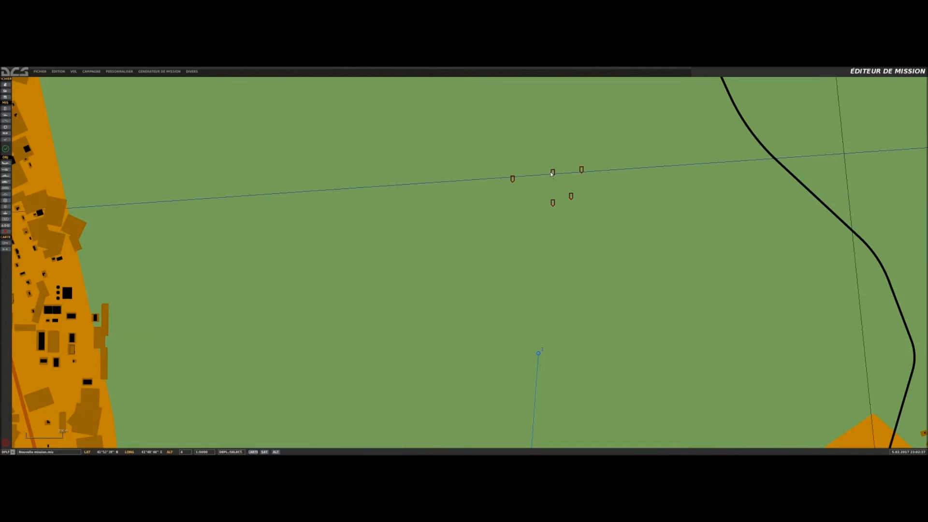
left_click_drag(552, 173, 522, 159)
scroll(556, 201, "down", 2)
scroll(557, 207, "up", 1)
left_click_drag(544, 202, 546, 164)
scroll(552, 236, "down", 1)
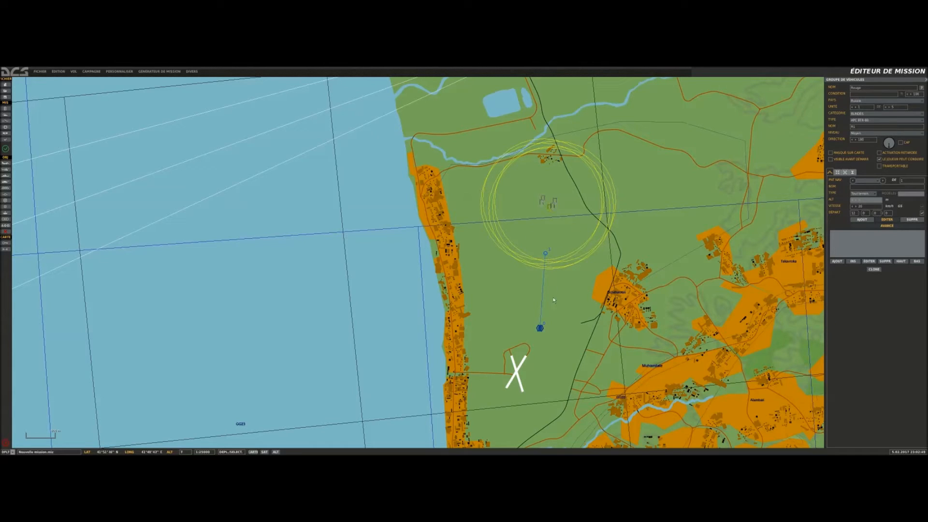
- Move the Rouge group farther north, beyond the Bleu tanks' range circle, and shift the Bleu waypoint slightly north
left_click(541, 329)
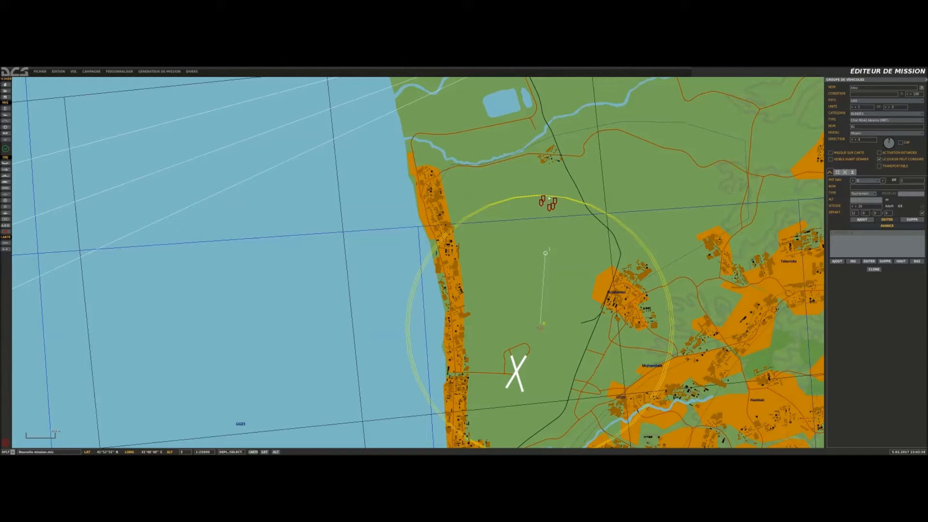
left_click_drag(549, 210, 548, 186)
left_click(540, 329)
left_click(550, 300)
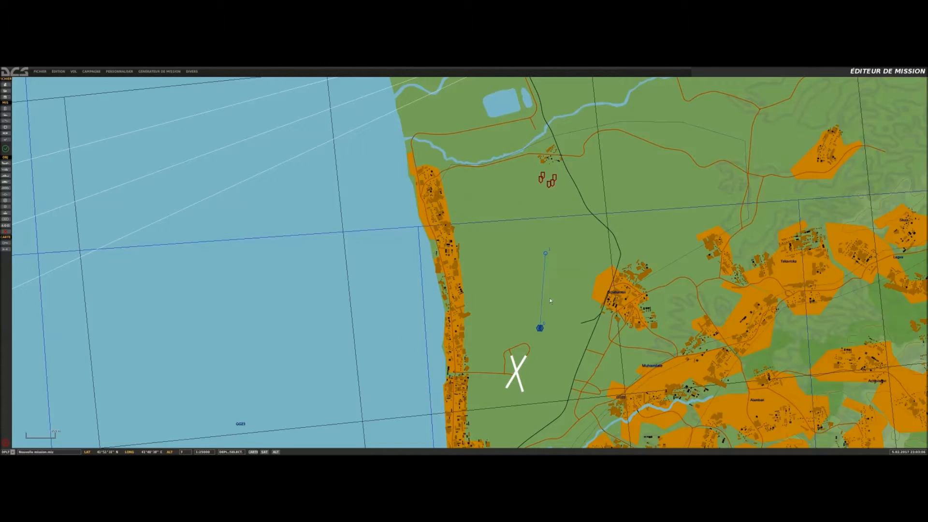
left_click_drag(545, 253, 544, 246)
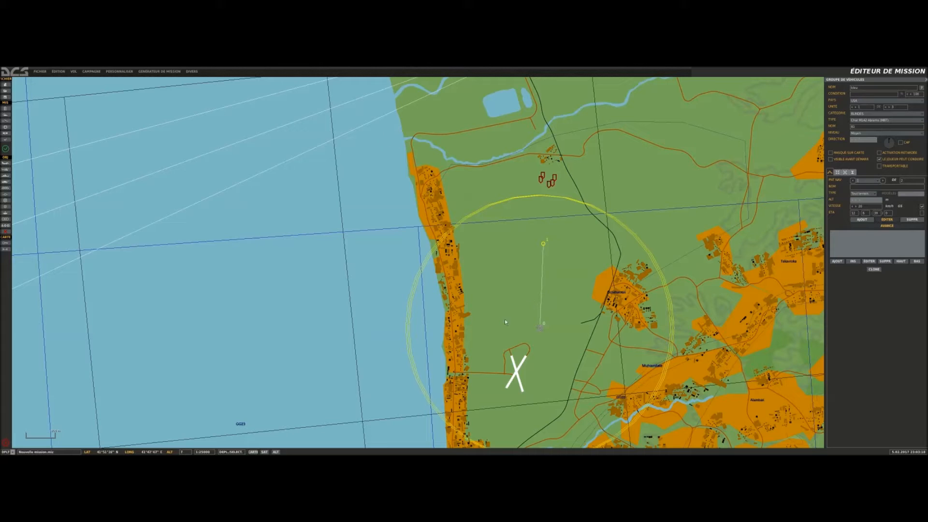
- Examine the Bleu tanks, their waypoint route and their range circle relative to the Rouge group
scroll(529, 336, "up", 3)
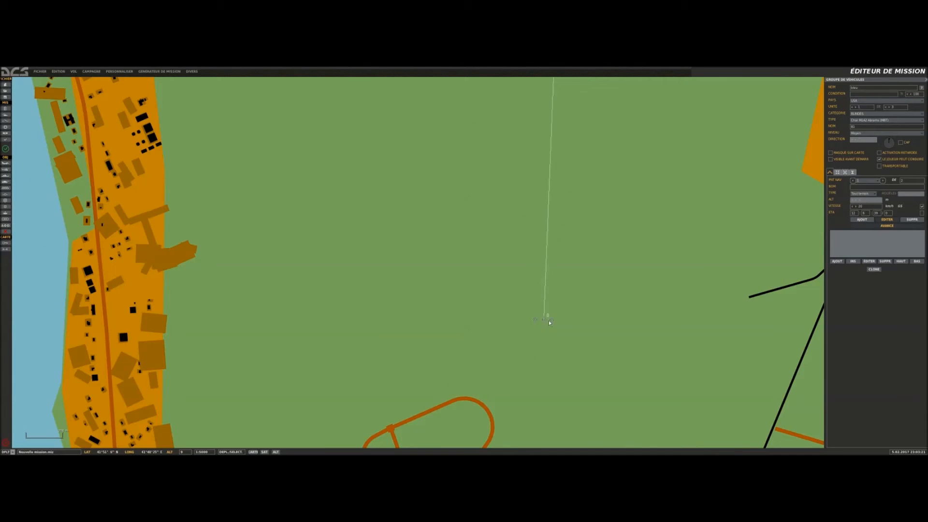
scroll(549, 322, "down", 4)
scroll(556, 270, "up", 1)
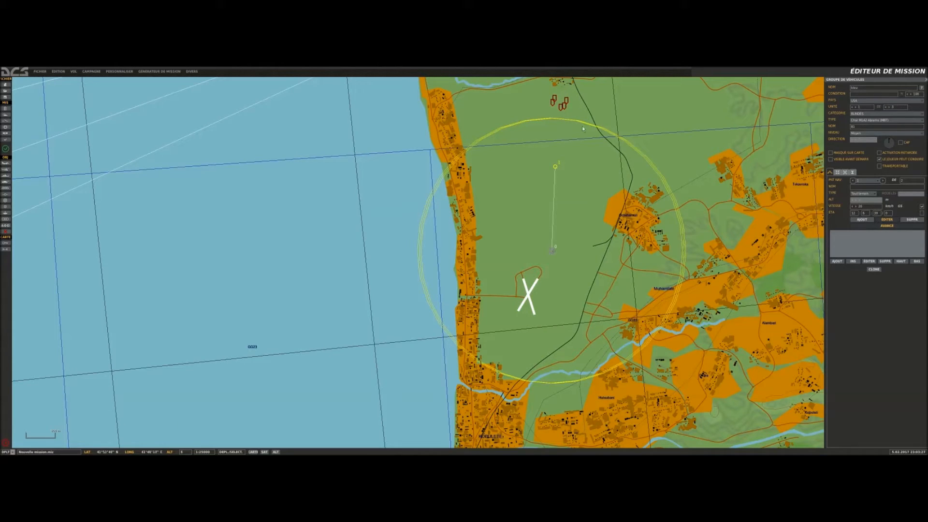
left_click(536, 226)
left_click(555, 167)
scroll(551, 252, "up", 2)
scroll(553, 249, "down", 2)
scroll(553, 249, "up", 2)
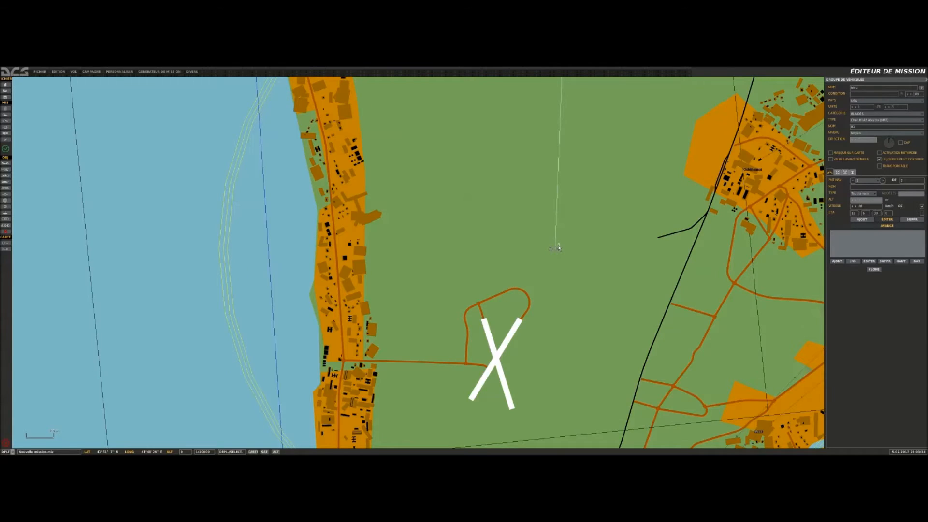
scroll(559, 248, "down", 2)
scroll(575, 242, "down", 1)
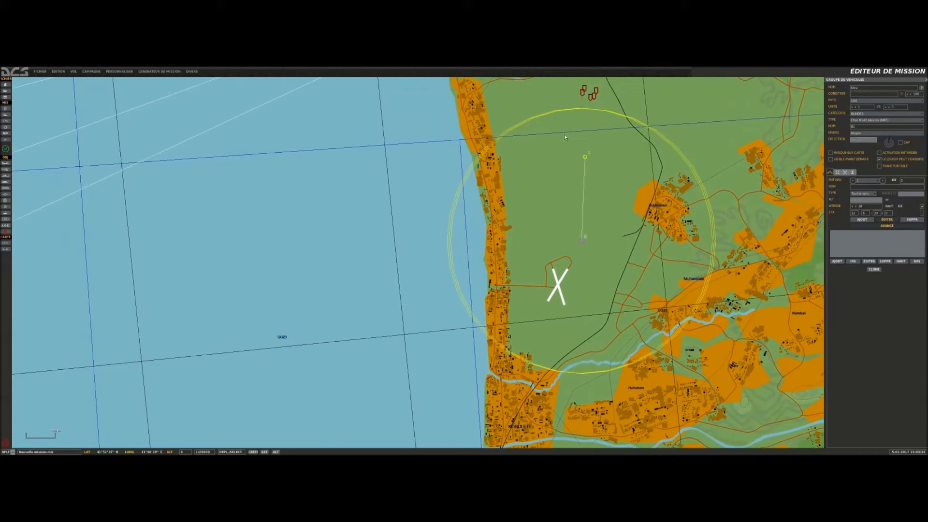
scroll(580, 243, "up", 3)
left_click(553, 241)
scroll(561, 229, "down", 3)
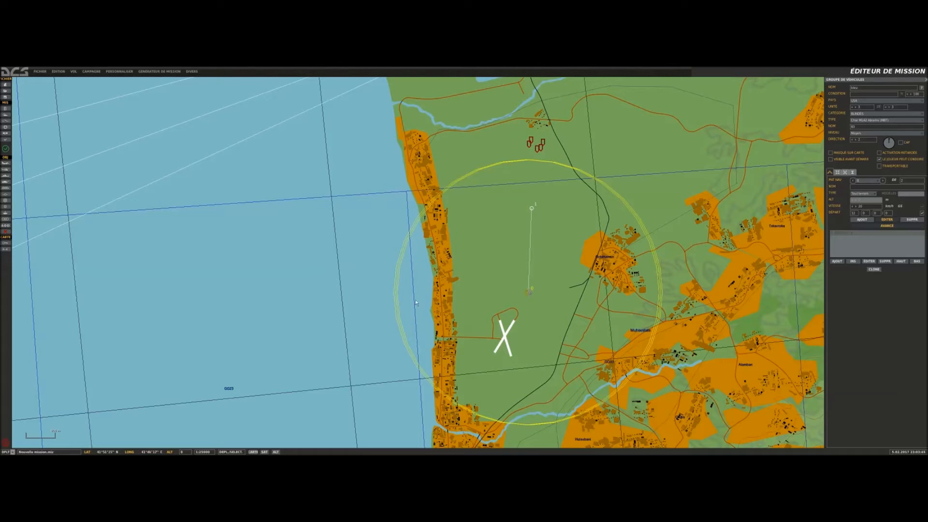
- Create a trigger zone over the sea west of the groups, give it a short name and set its radius to 2700
left_click(6, 207)
left_click(308, 236)
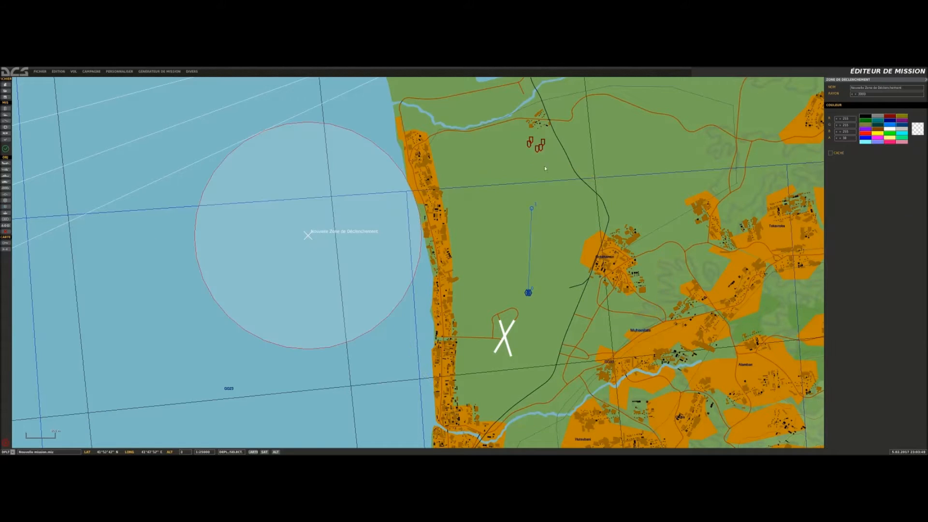
left_click(913, 88)
type("U")
left_click(883, 94)
type("2700")
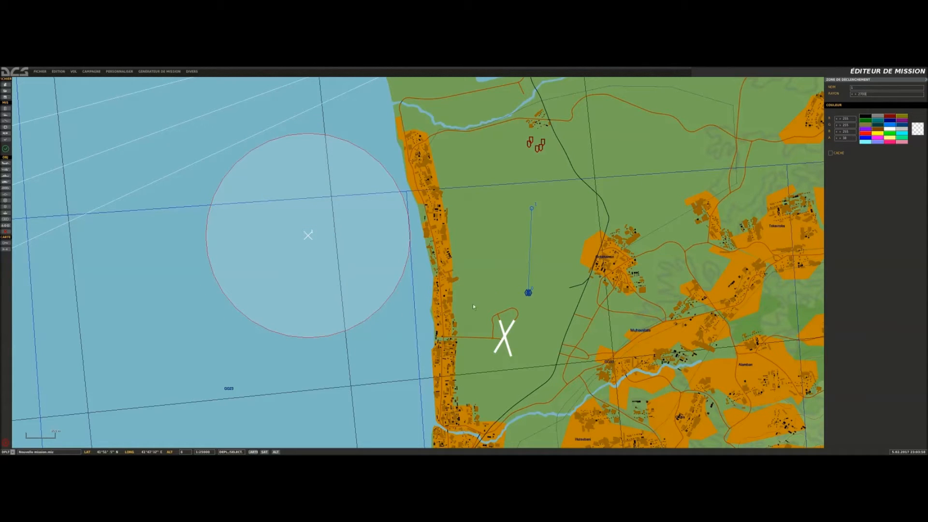
left_click(422, 286)
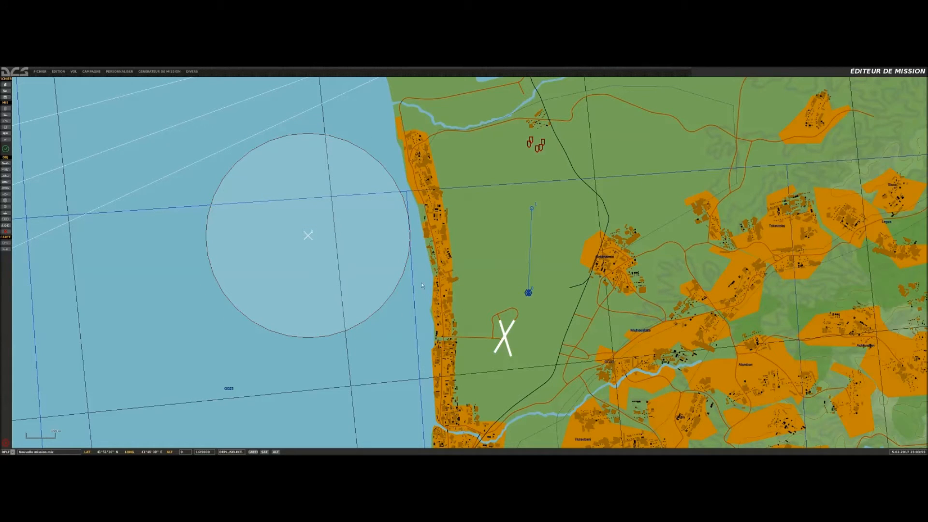
- Centre the trigger zone on the Bleu group and compare its extent with the tanks' range circle
left_click(527, 292)
left_click_drag(315, 234, 529, 293)
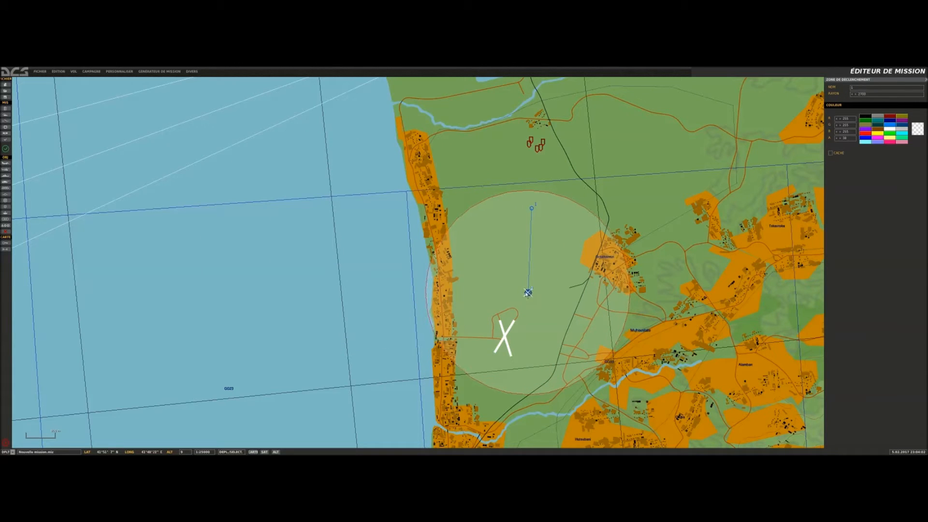
left_click(528, 293)
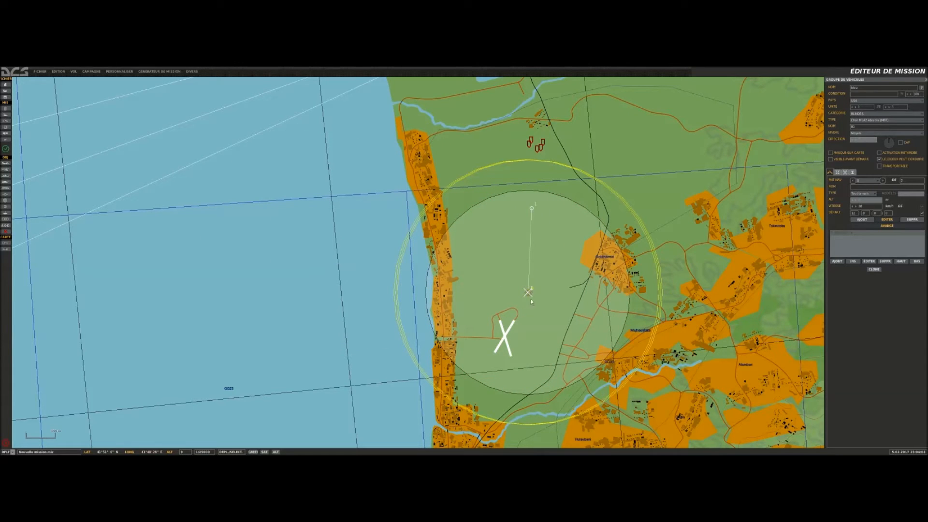
left_click(528, 292)
scroll(533, 302, "up", 5)
scroll(449, 197, "up", 2)
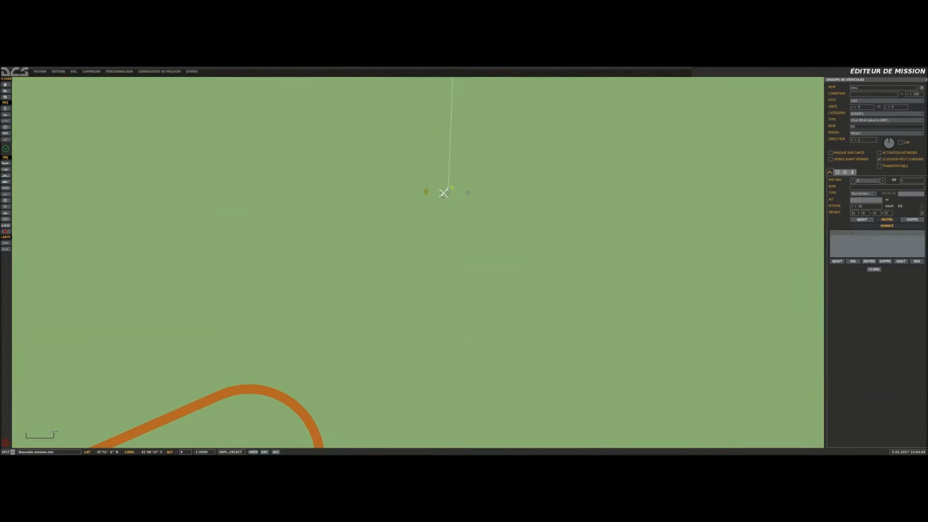
- Set the trigger zone's radius to 3000 and compare it with the Bleu tanks' range circle
left_click(441, 193)
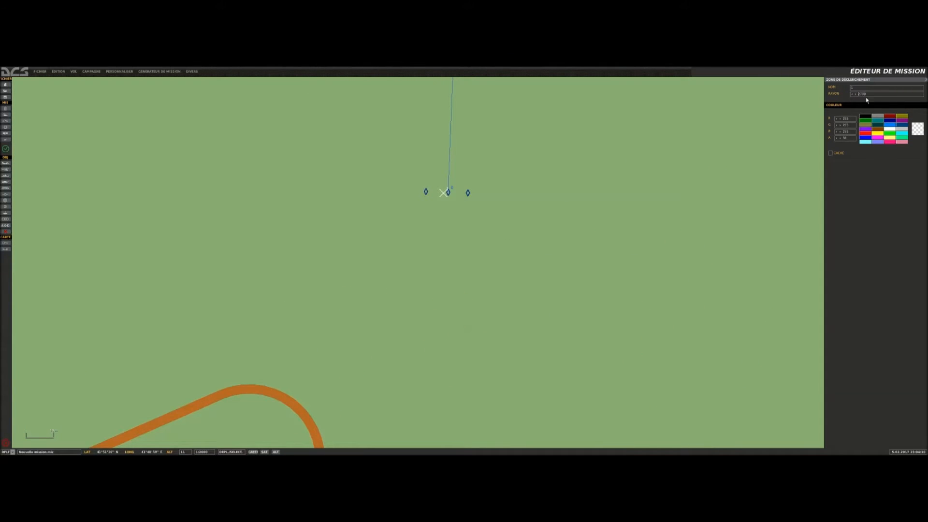
left_click(877, 95)
type("3000")
scroll(622, 225, "down", 5)
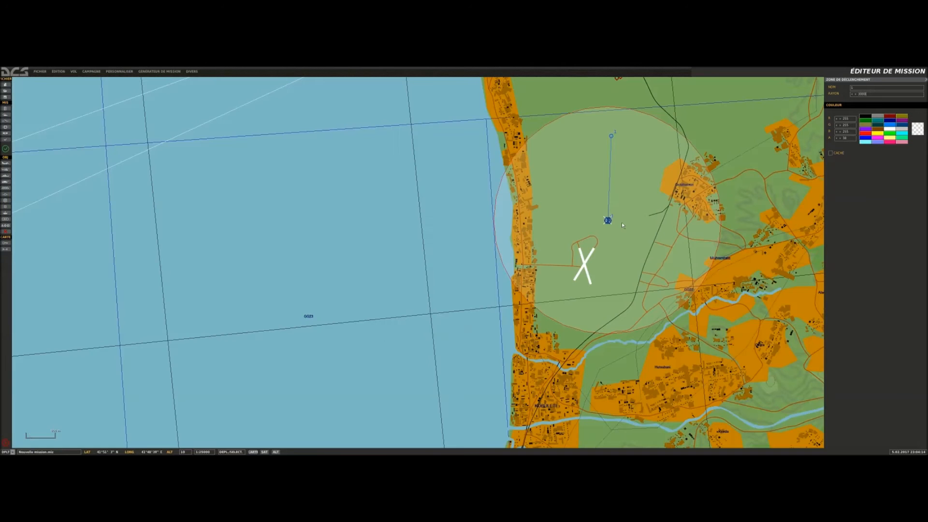
scroll(622, 225, "up", 2)
left_click(607, 220)
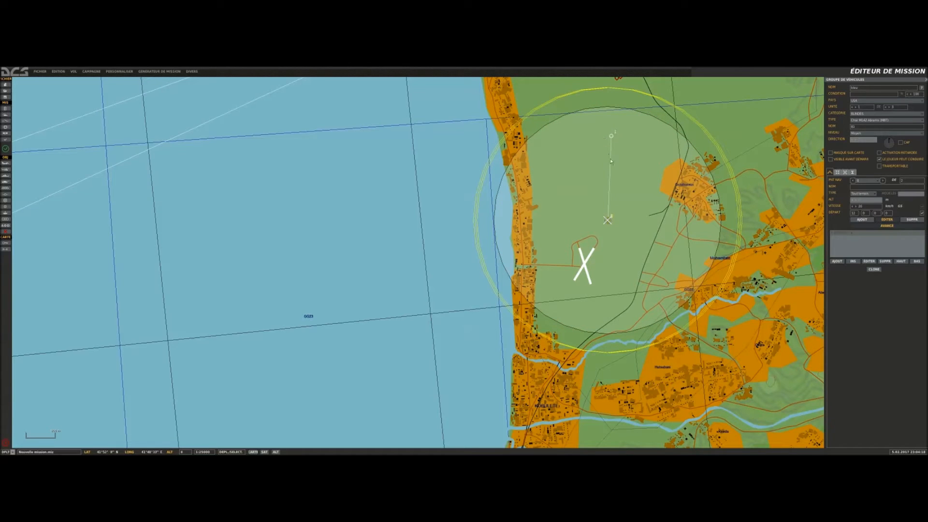
- Move the trigger zone off the Bleu group and out to sea, well west of the coast
scroll(618, 176, "up", 2)
scroll(586, 284, "up", 1)
left_click_drag(591, 286, 227, 300)
scroll(436, 274, "down", 2)
scroll(436, 275, "down", 1)
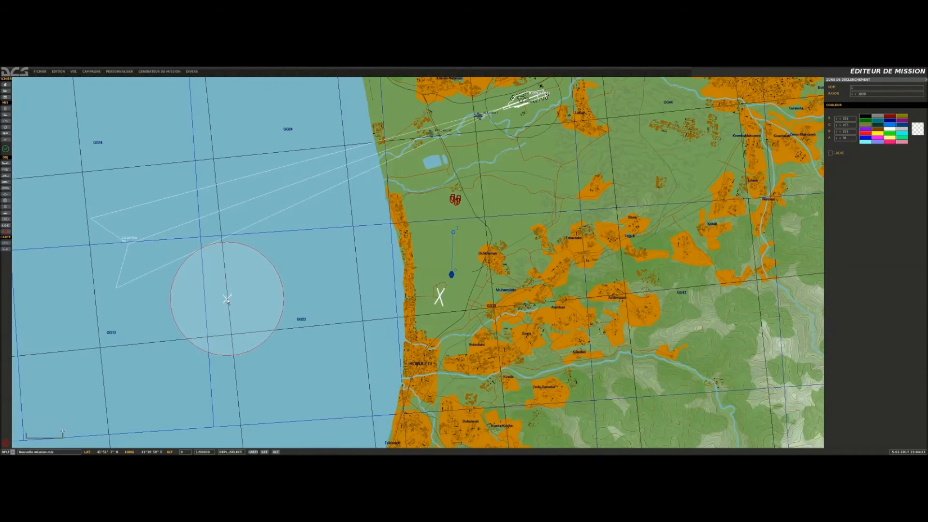
- Add two more trigger zones with radius 3000 at sea, northeast and southeast of the first, naming the northeastern one 2
left_click(5, 206)
left_click(287, 248)
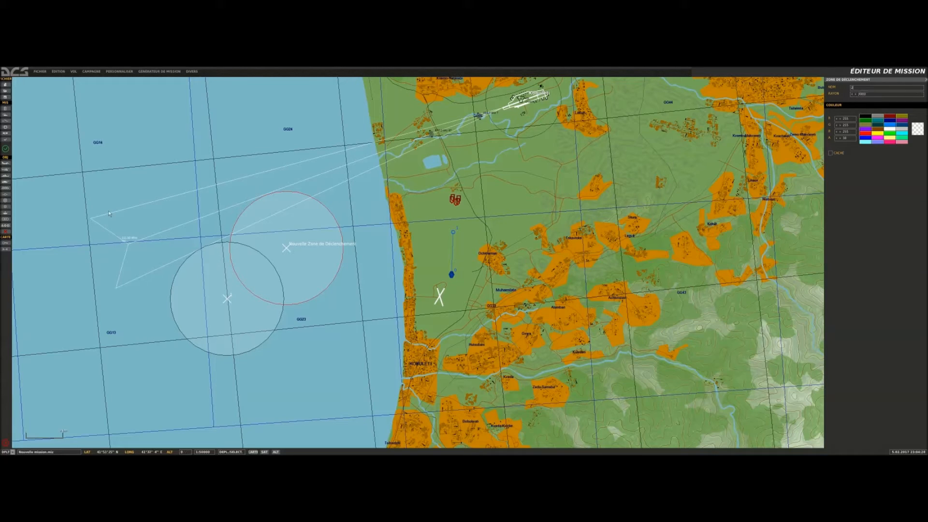
left_click(5, 207)
left_click(298, 340)
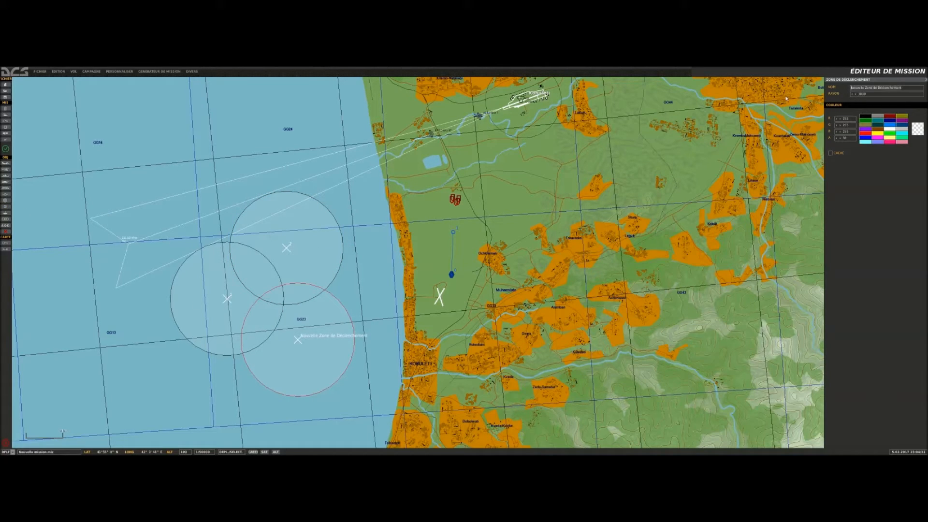
left_click(375, 306)
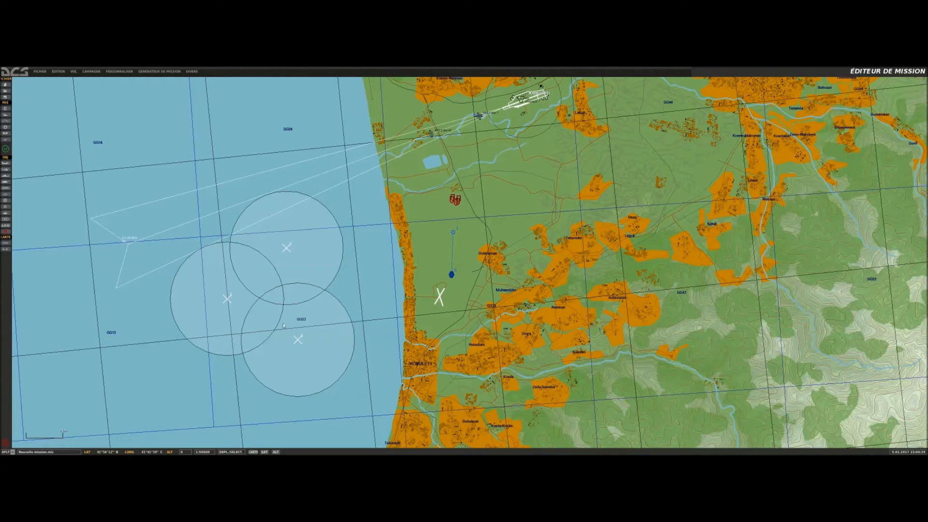
- Rename the western zone B1 and the northern zone B2, and enlarge the southern zone to cover the whole Kobuleti area
left_click(231, 306)
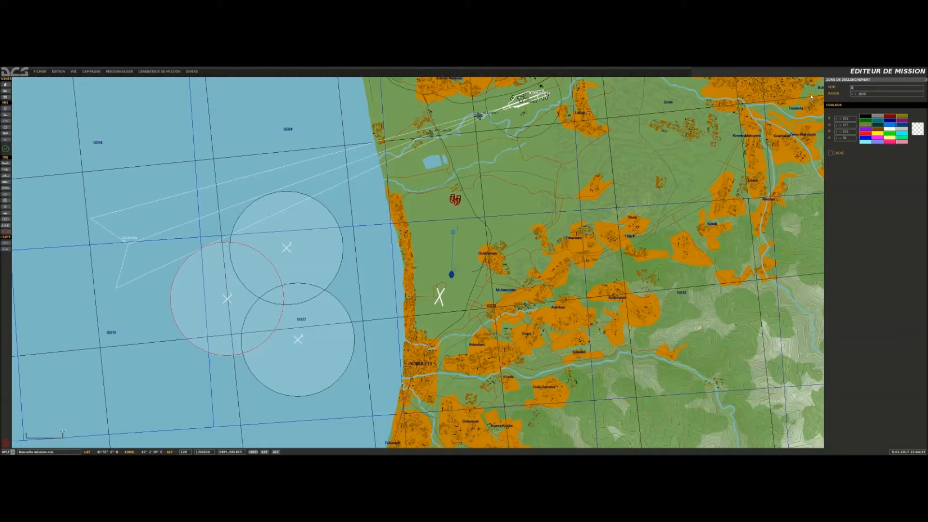
left_click(288, 251)
left_click(374, 293)
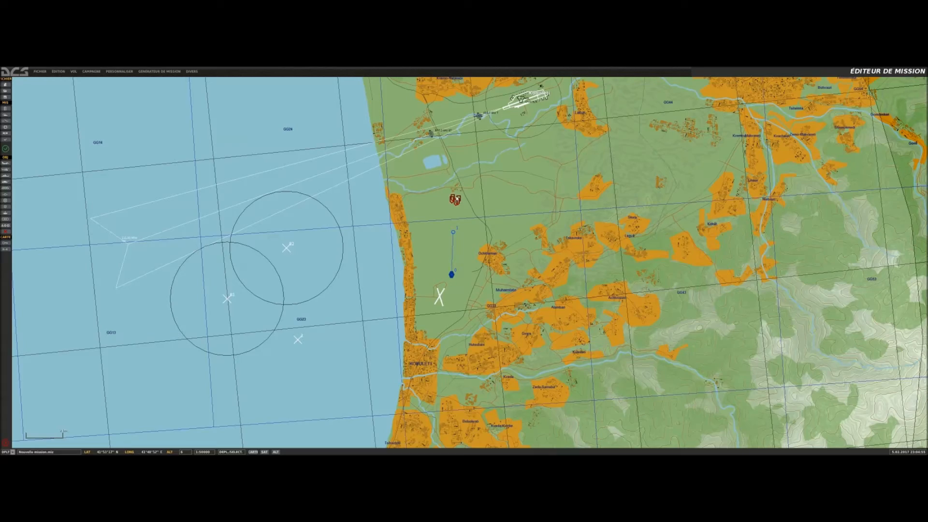
- Examine how far the large trigger zone extends around the Bleu and Rouge groups
scroll(457, 198, "up", 3)
scroll(456, 199, "down", 10)
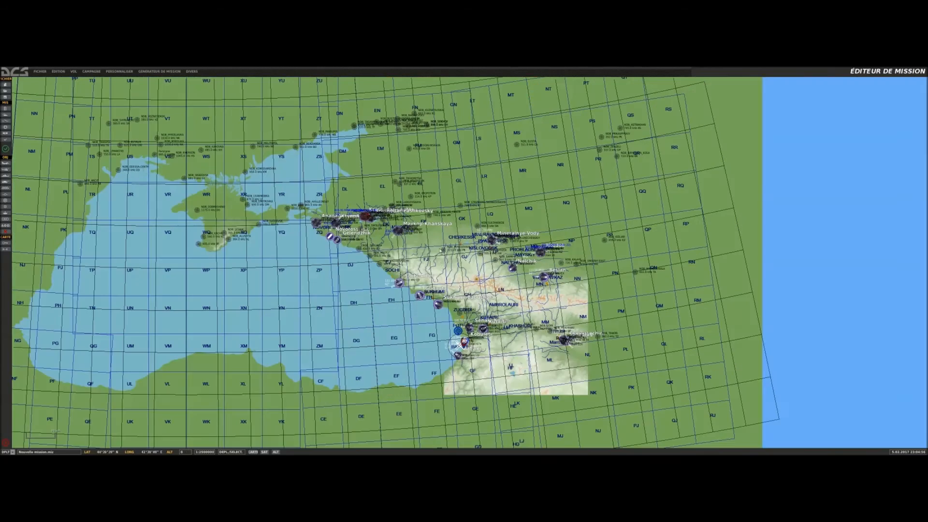
scroll(442, 348, "up", 10)
scroll(442, 350, "down", 4)
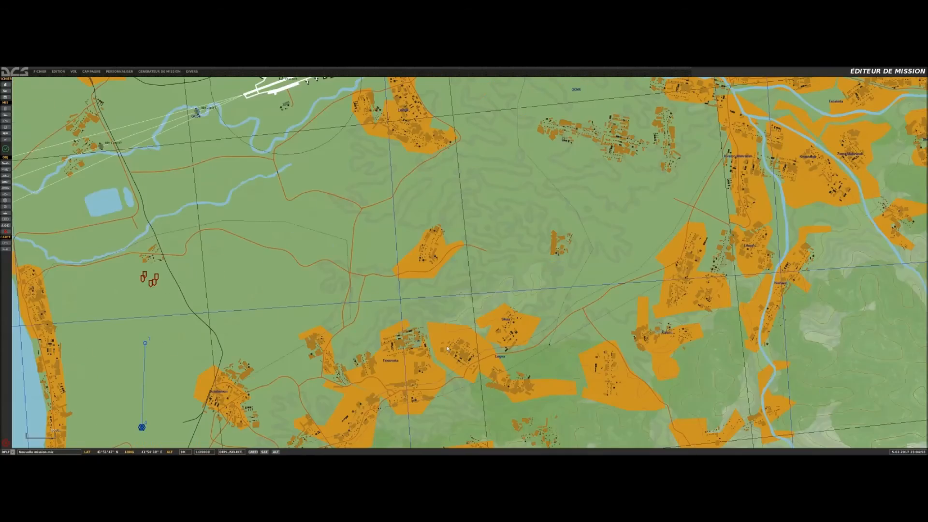
scroll(512, 368, "up", 10)
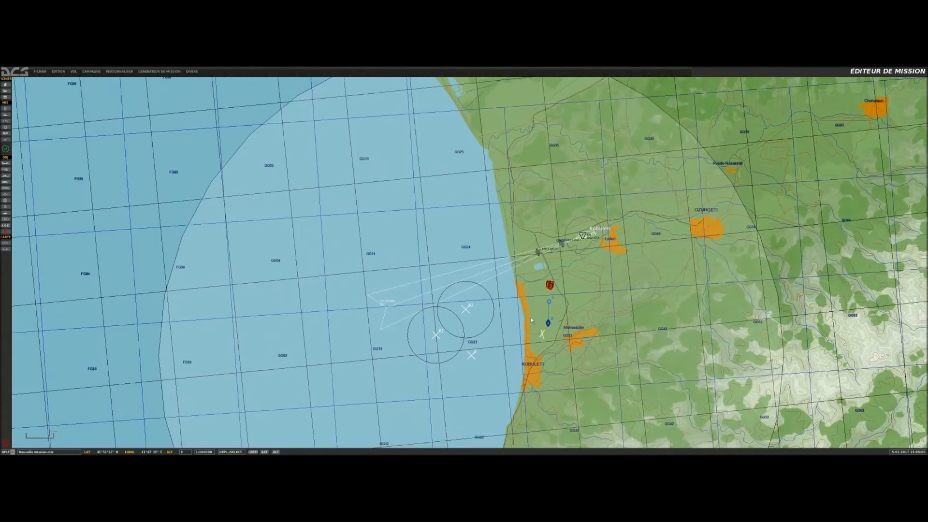
scroll(554, 285, "down", 1)
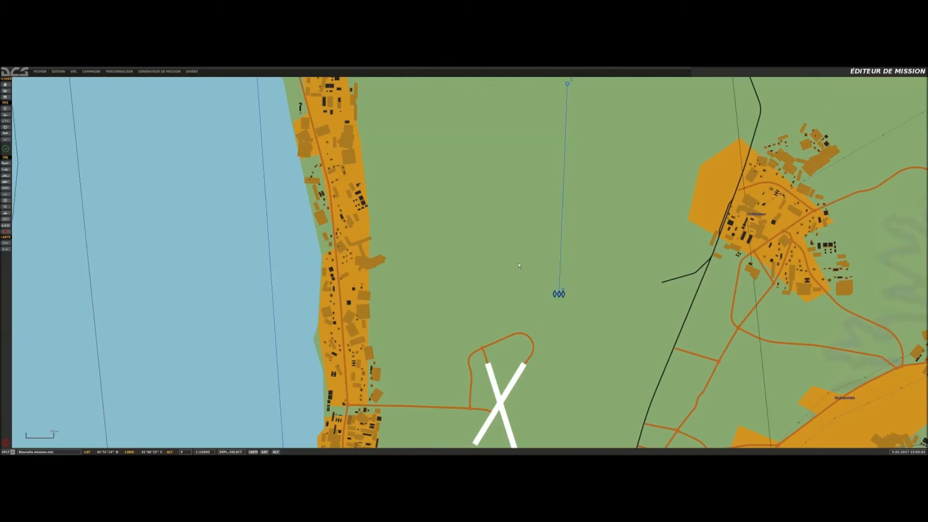
scroll(446, 246, "down", 2)
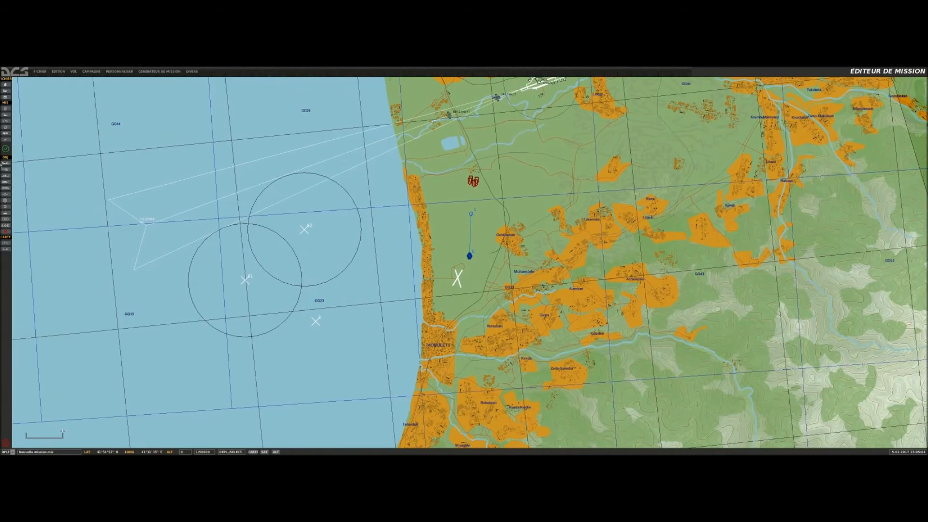
- Create a new mission trigger of type "SUR BASCULE DE CONDITION"
left_click(5, 121)
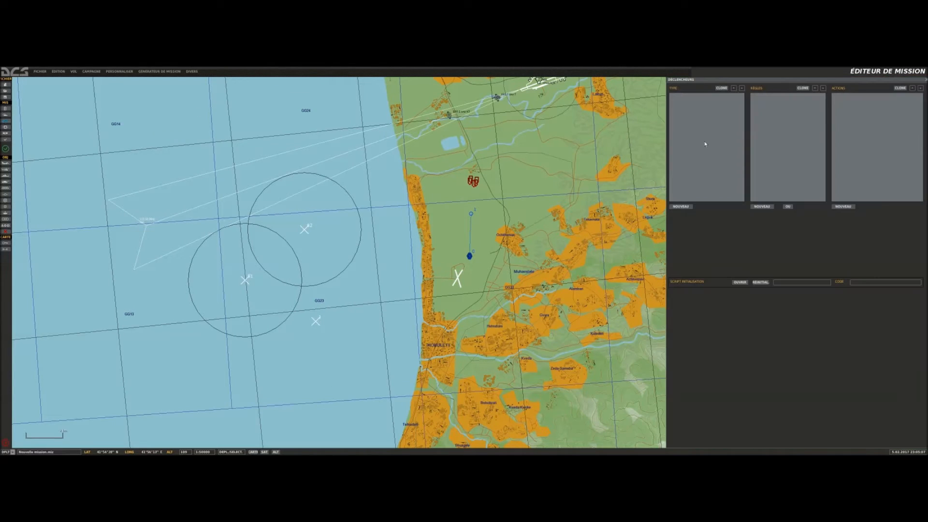
left_click(681, 207)
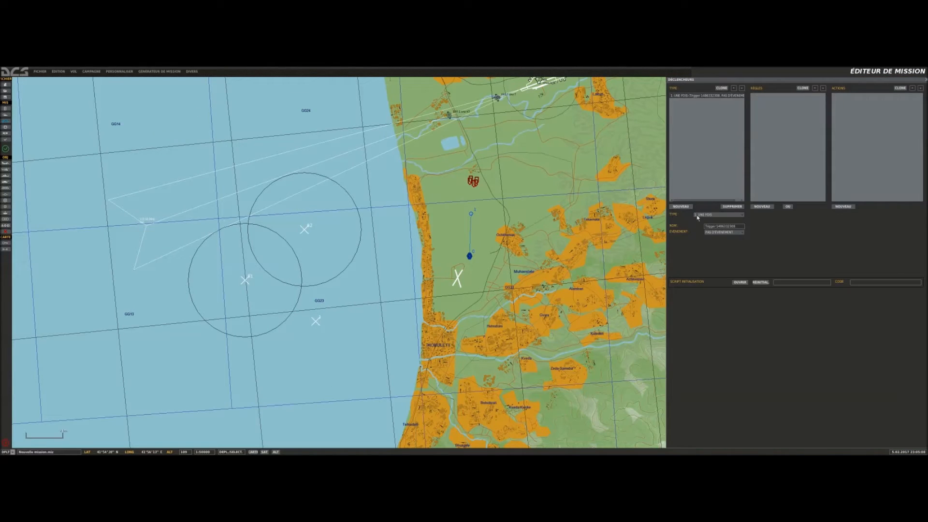
left_click(715, 214)
left_click(716, 226)
left_click(683, 96)
- Add a rule of type "UNITE DANS ZONE MOBILE" to the trigger
left_click(762, 206)
left_click(799, 215)
scroll(801, 222, "down", 3)
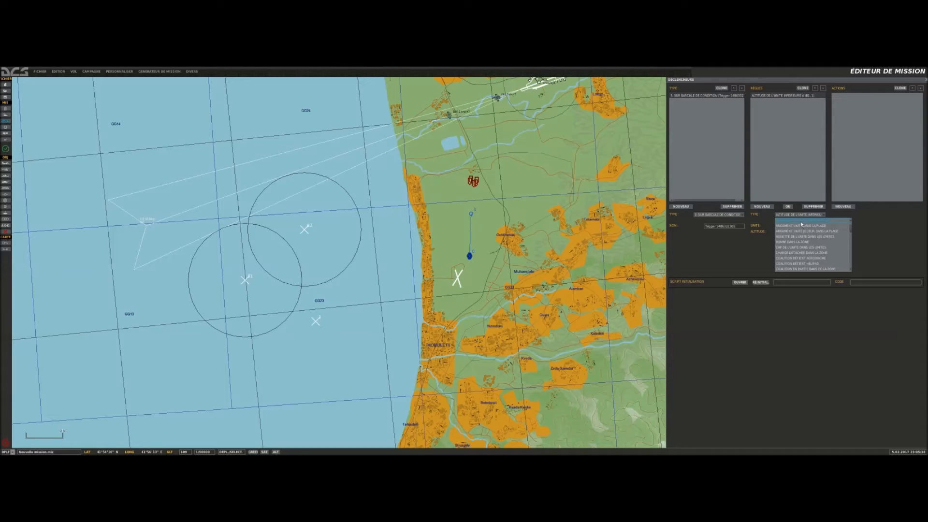
scroll(801, 223, "down", 15)
scroll(803, 232, "down", 2)
left_click(801, 221)
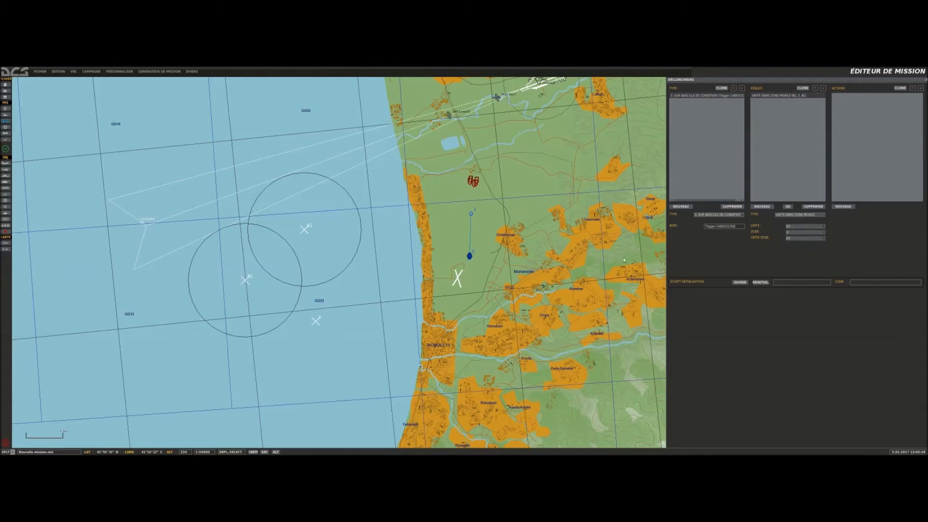
- Choose the rule's monitored unit, and set its zone to B1 and its zone unit to B1
left_click(795, 227)
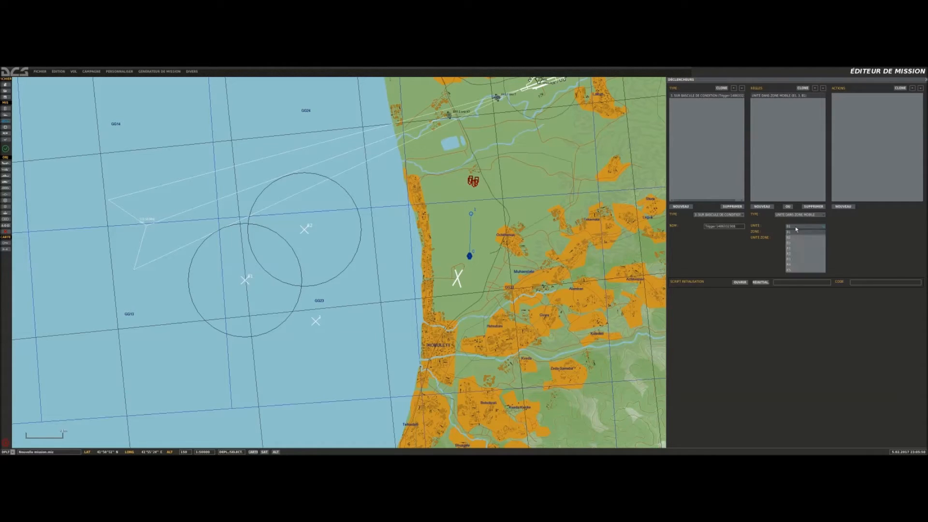
left_click(793, 232)
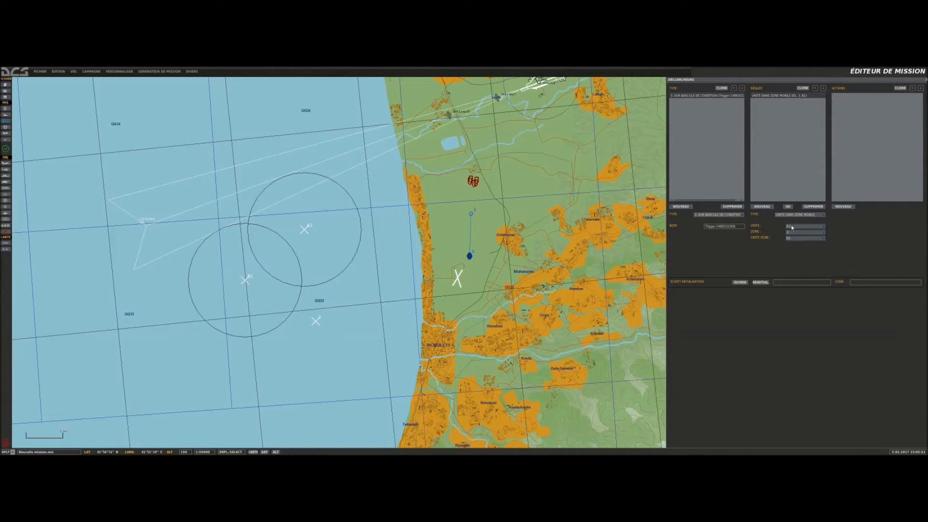
left_click(796, 238)
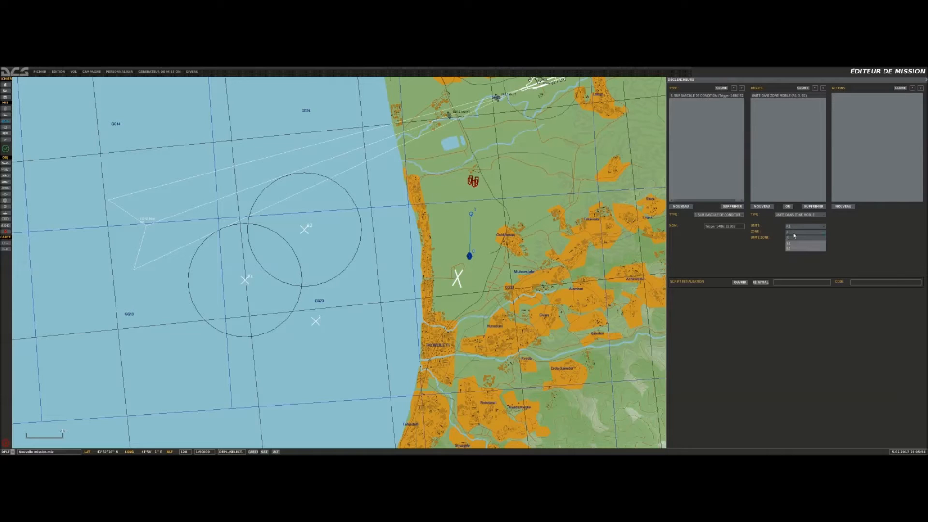
left_click(792, 247)
left_click(792, 238)
left_click(790, 242)
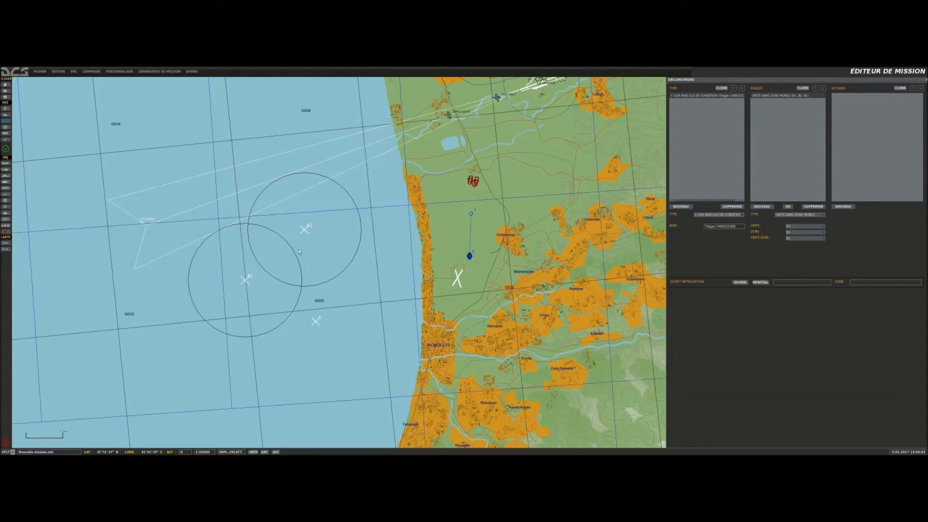
- Move trigger zone B1 farther southwest over the sea, and select the large southern zone to view its extent
mouse_move(247, 281)
left_mouse_down()
mouse_move(464, 268)
mouse_move(470, 239)
mouse_move(369, 252)
mouse_move(196, 320)
left_mouse_up()
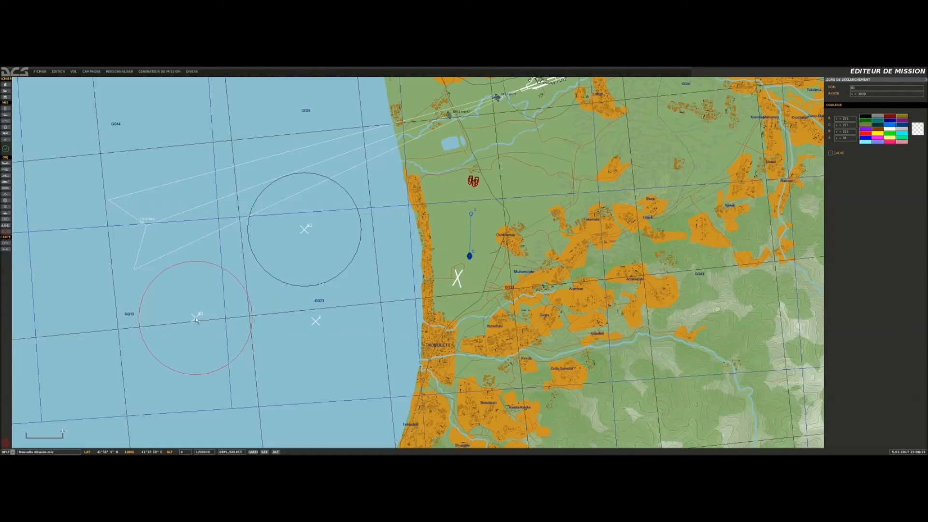
left_click(420, 296)
left_click(317, 322)
scroll(333, 323, "down", 10)
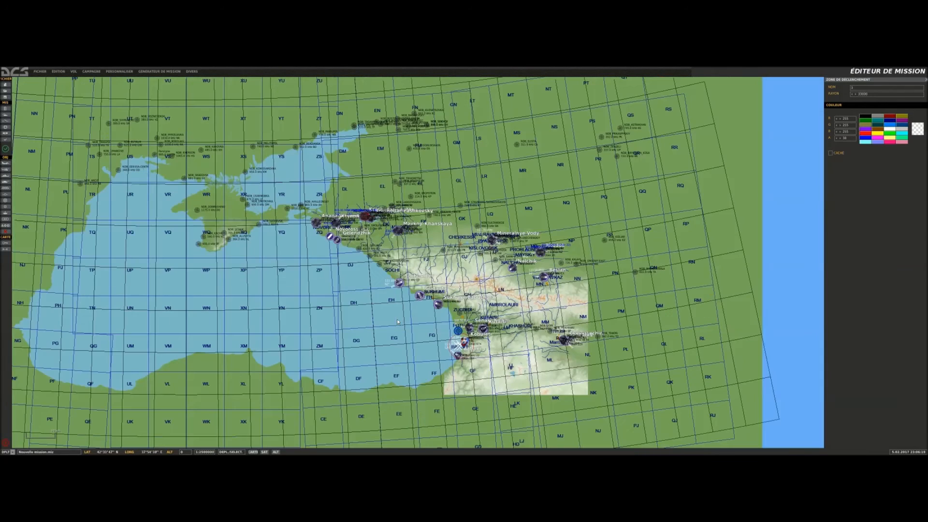
- Set the large trigger zone's radius to 3000 and name it B3
scroll(398, 322, "up", 7)
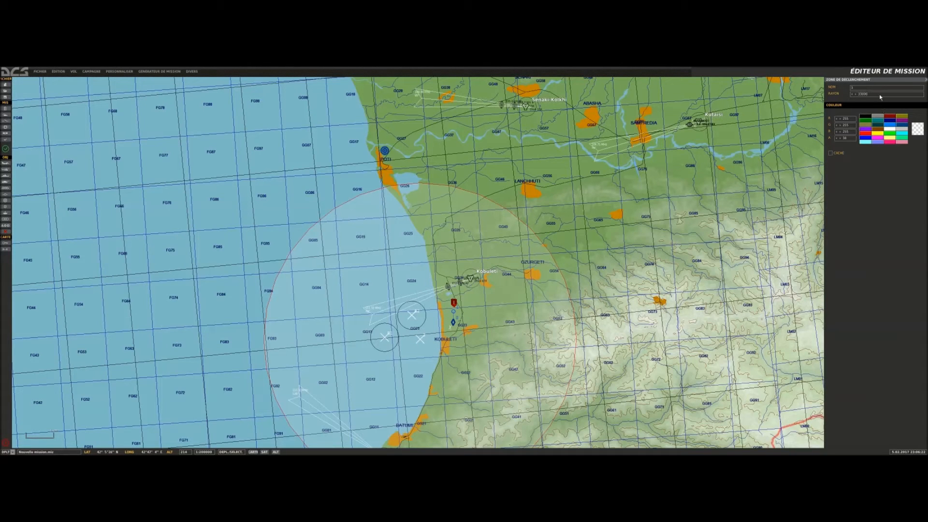
key("BackSpace")
key("BackSpace")
key("BackSpace")
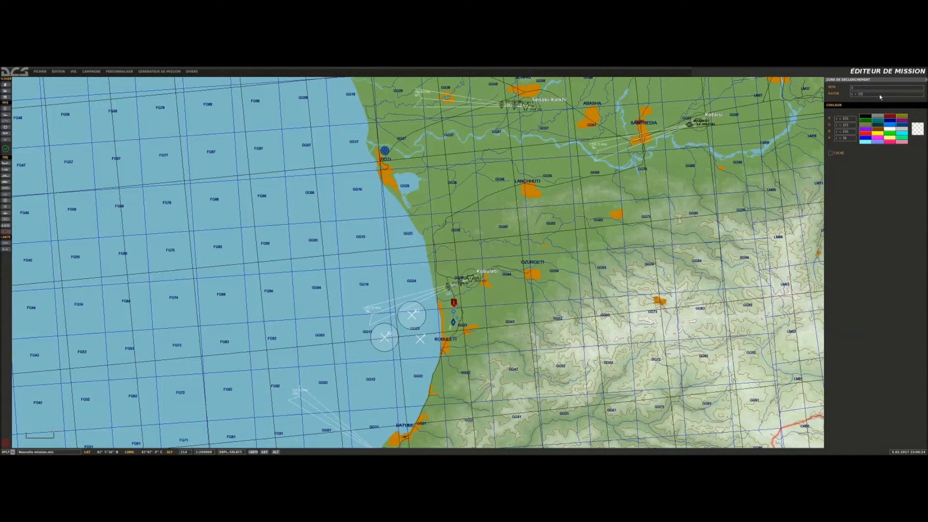
type("00")
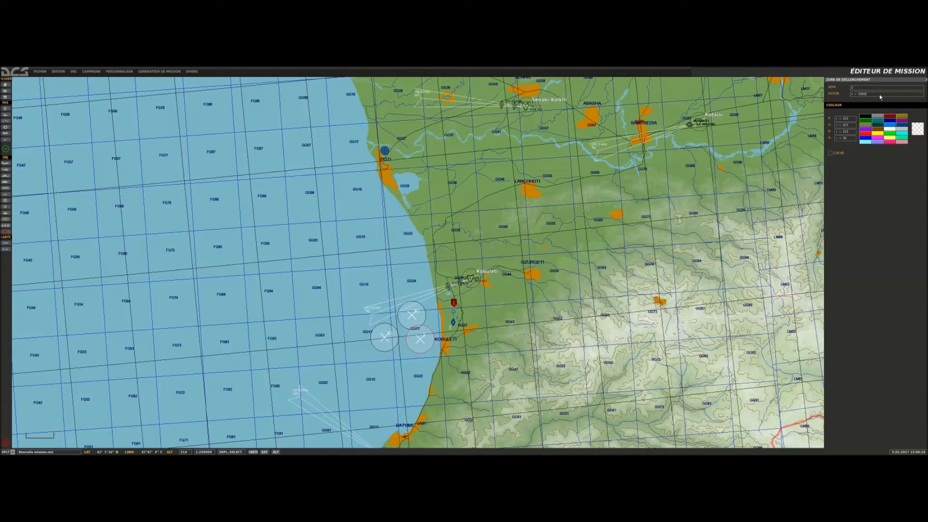
left_click(852, 89)
left_click(424, 343)
scroll(451, 329, "up", 2)
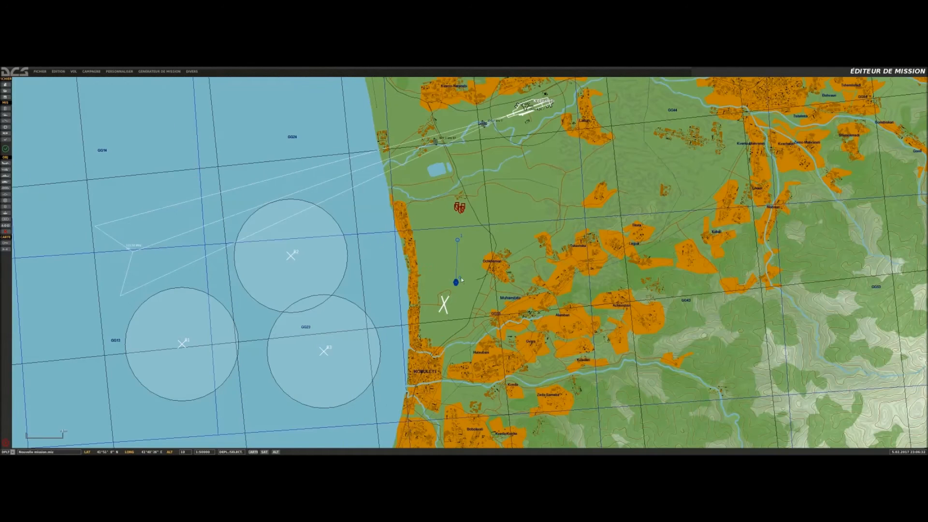
- Create a new mission trigger and set its type to "SUR BASCULE DE CONDITION"
left_click(6, 126)
left_click(681, 207)
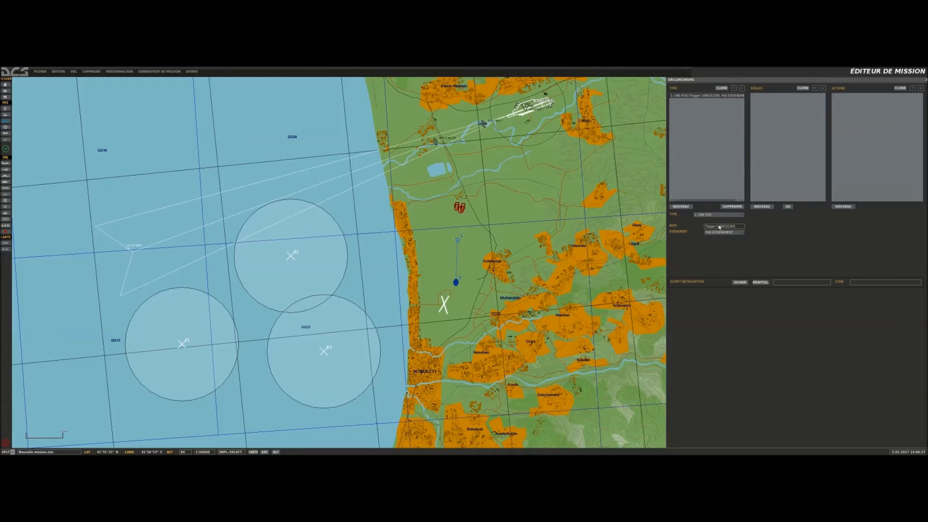
left_click(716, 216)
left_click(710, 230)
- Add a rule to the new trigger with the type "UNITE DANS ZONE MOBILE"
left_click(763, 207)
left_click(795, 215)
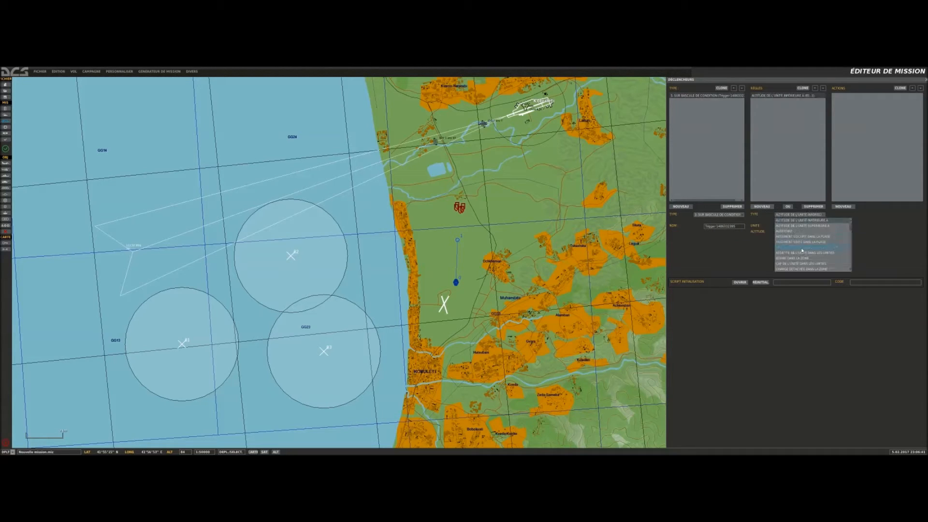
scroll(806, 255, "down", 2)
scroll(814, 259, "down", 1)
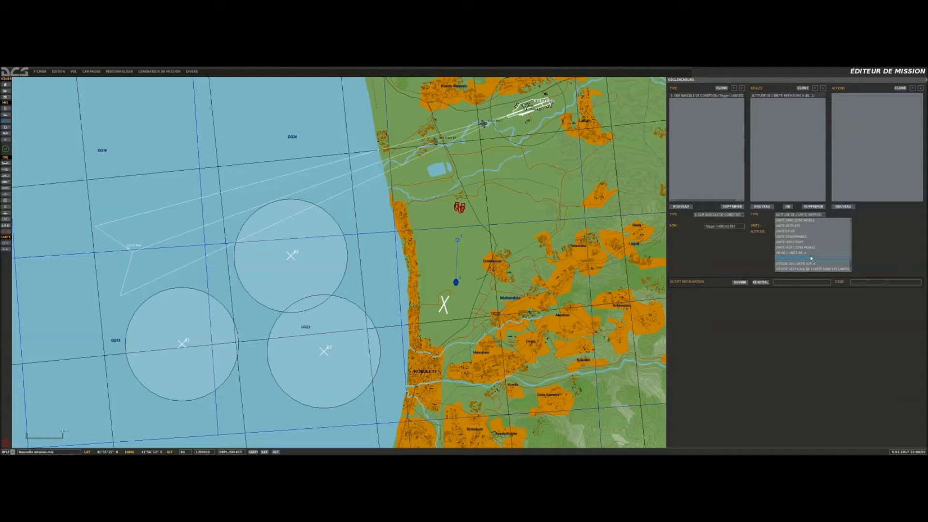
left_click(790, 221)
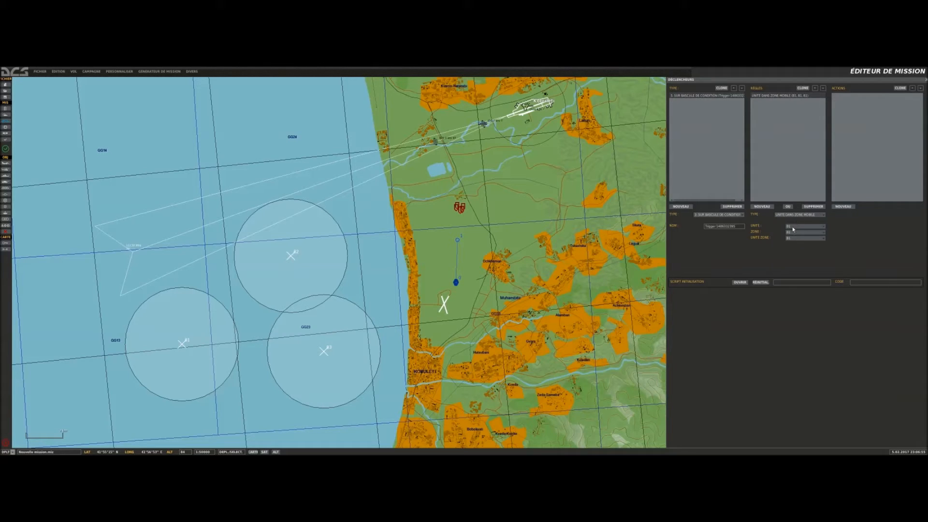
- Set the rule's monitored unit to R1 and its zone to B1
left_click(793, 230)
left_click(790, 250)
left_click(792, 234)
left_click(791, 235)
- Add an action of type "MARQUEUR - ACTIVER" to the trigger
left_click(842, 208)
left_click(865, 215)
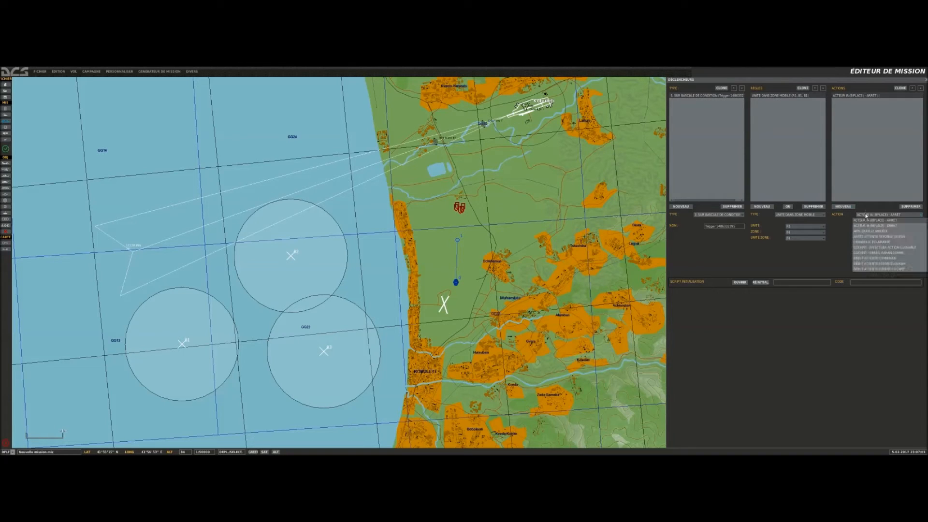
scroll(875, 232, "up", 1)
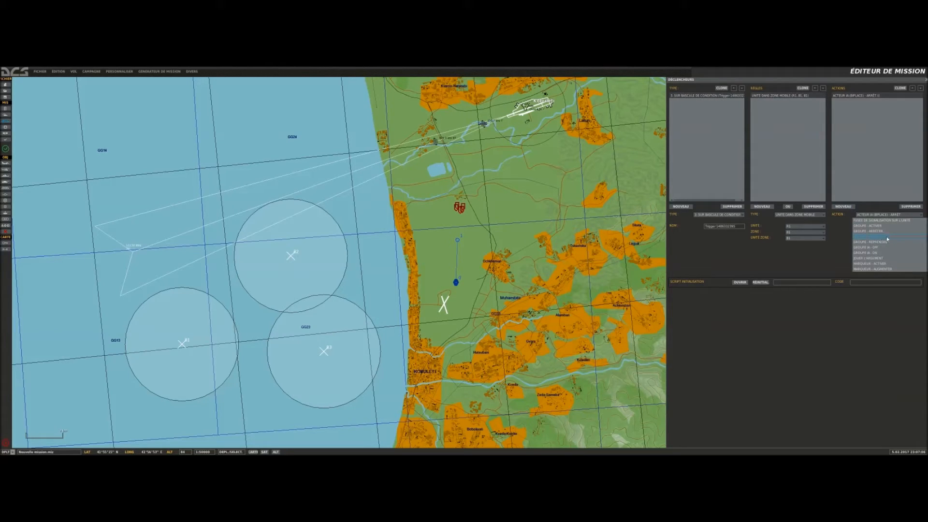
scroll(883, 264, "up", 1)
scroll(891, 253, "down", 2)
scroll(890, 252, "down", 3)
left_click(888, 233)
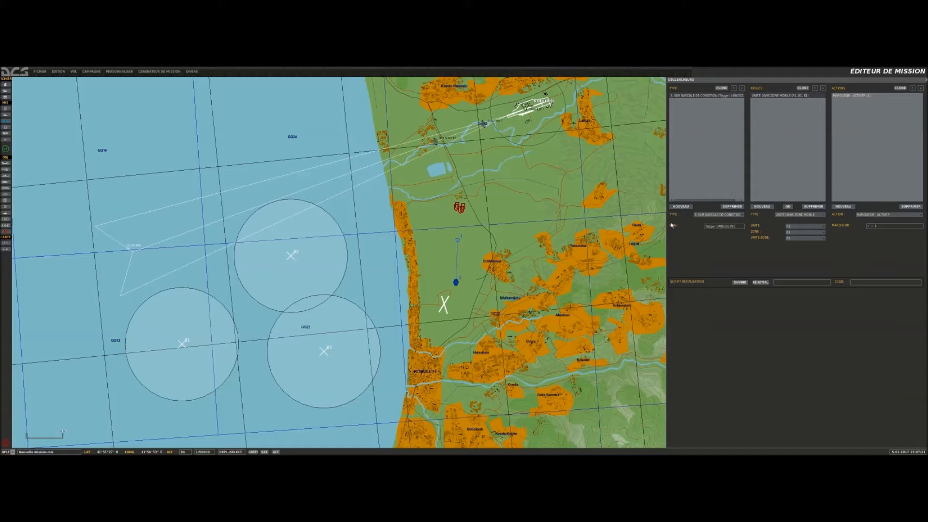
- Clone the R1 moving-zone rule twice to make three rules
scroll(459, 289, "up", 4)
scroll(460, 290, "down", 4)
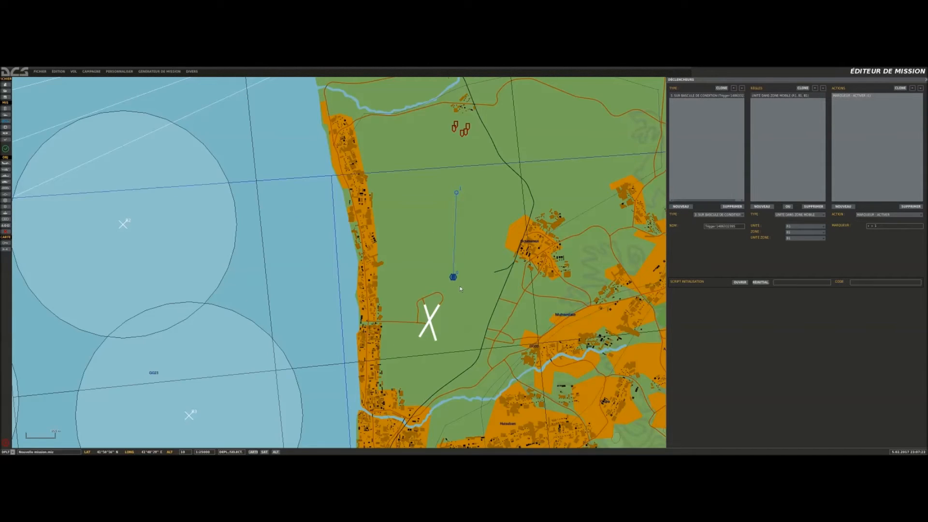
left_click(774, 96)
left_click(803, 89)
left_click(803, 89)
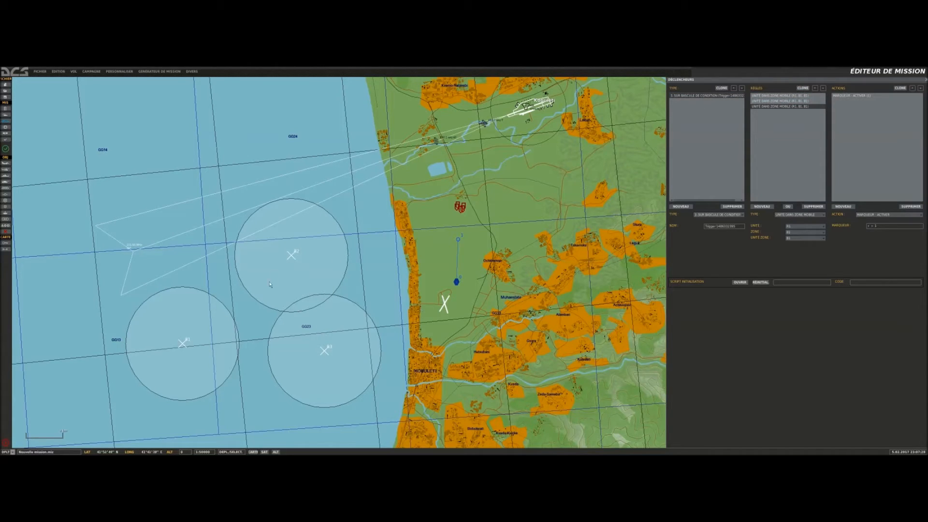
- Set the second rule's zone to B2 and its zone unit to B2
left_click(795, 107)
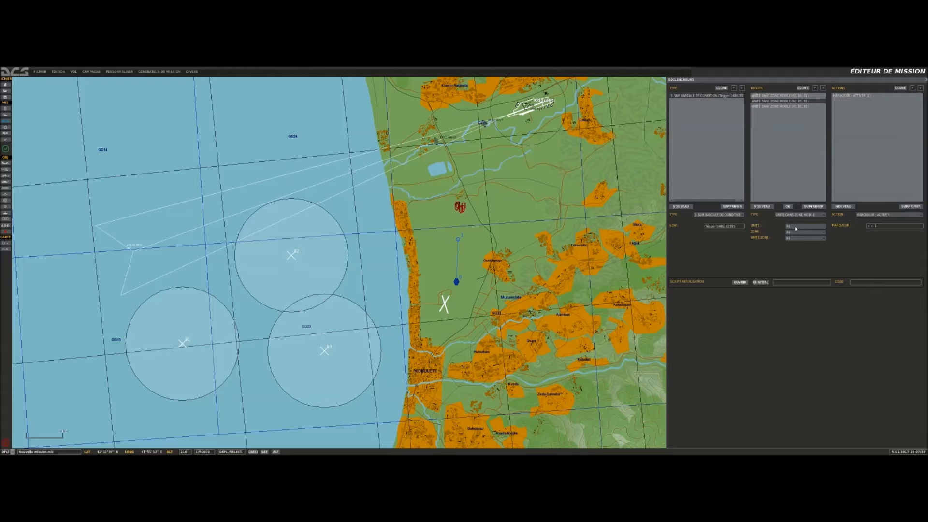
left_click(822, 237)
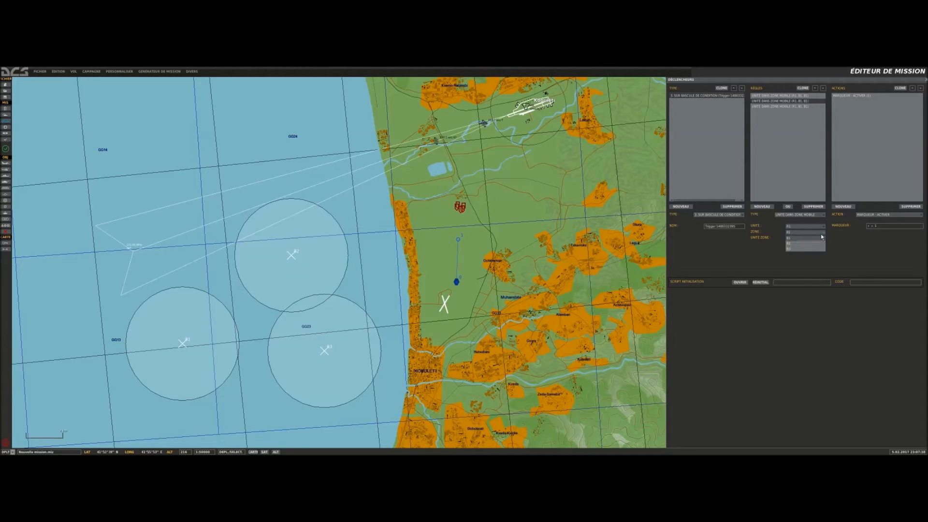
left_click(796, 244)
left_click(797, 238)
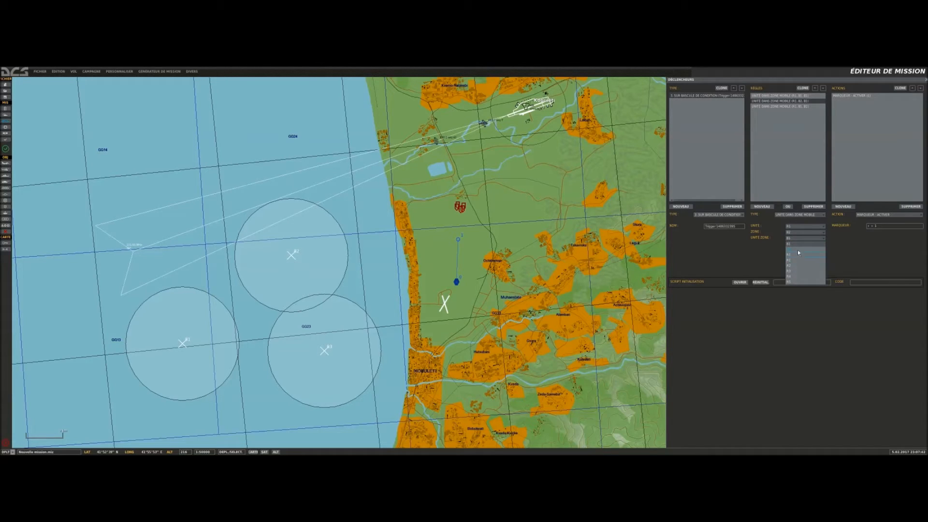
left_click(799, 250)
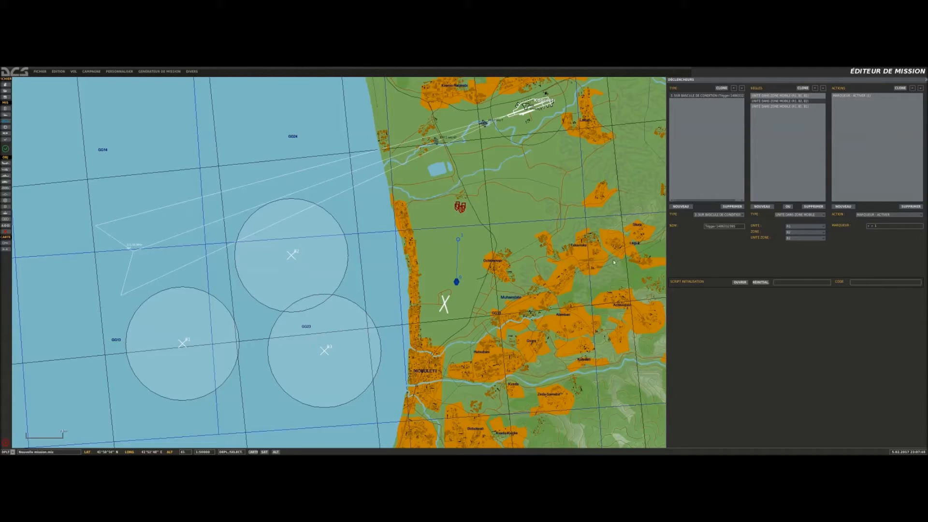
- Set the third rule's zone to B3 and its zone unit to B3
left_click(781, 106)
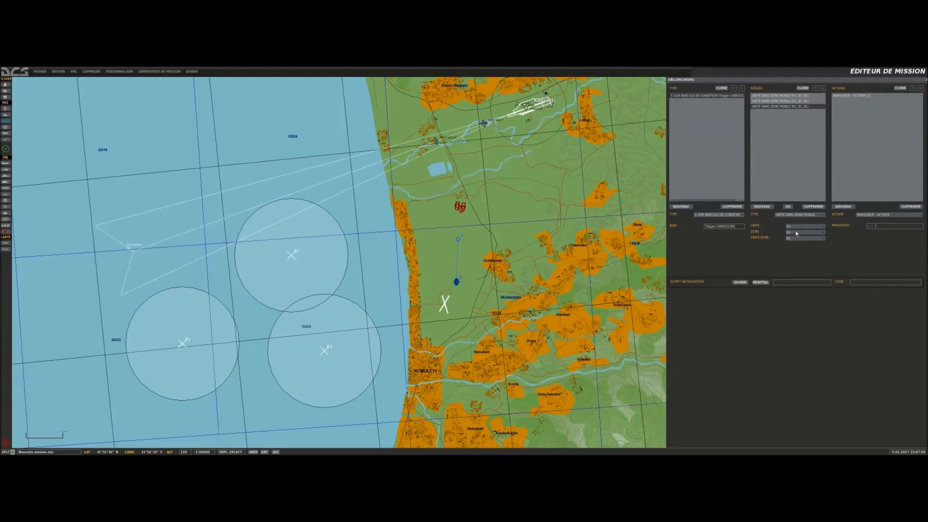
left_click(798, 237)
left_click(790, 250)
left_click(792, 238)
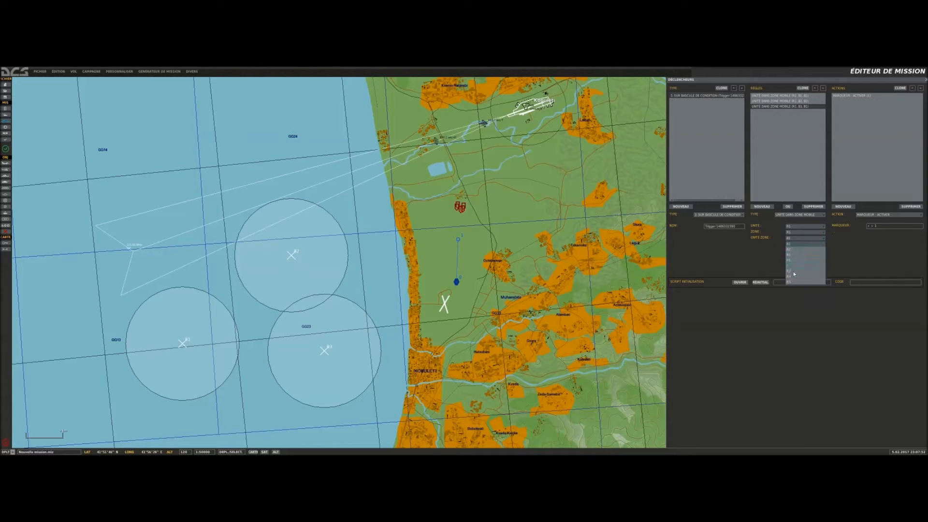
left_click(793, 283)
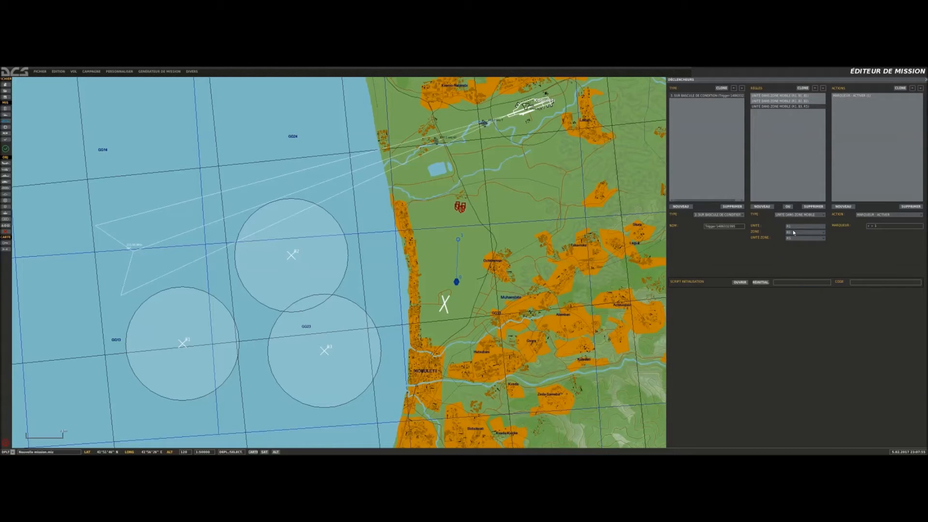
left_click(791, 239)
left_click(795, 281)
- Insert an OR (OU) condition between each of the three moving-zone rules
left_click(818, 98)
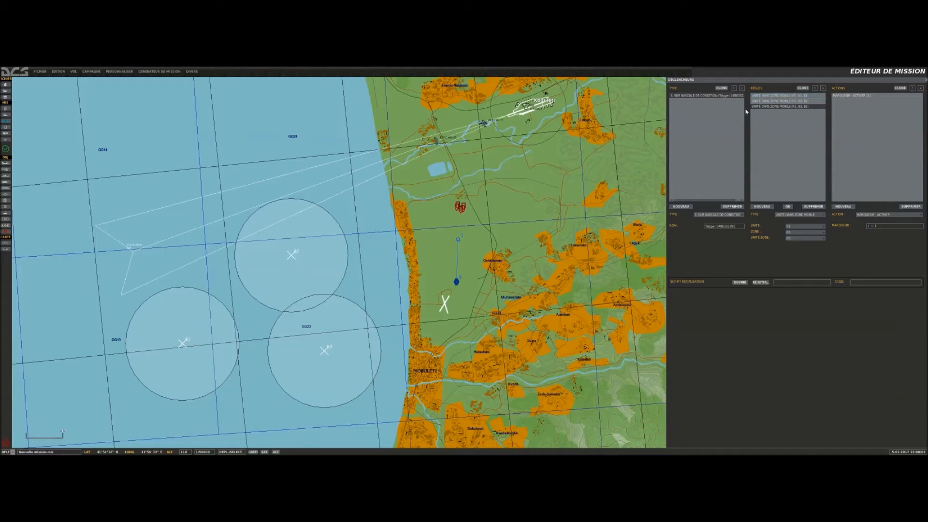
left_click(794, 96)
left_click(793, 100)
left_click(792, 97)
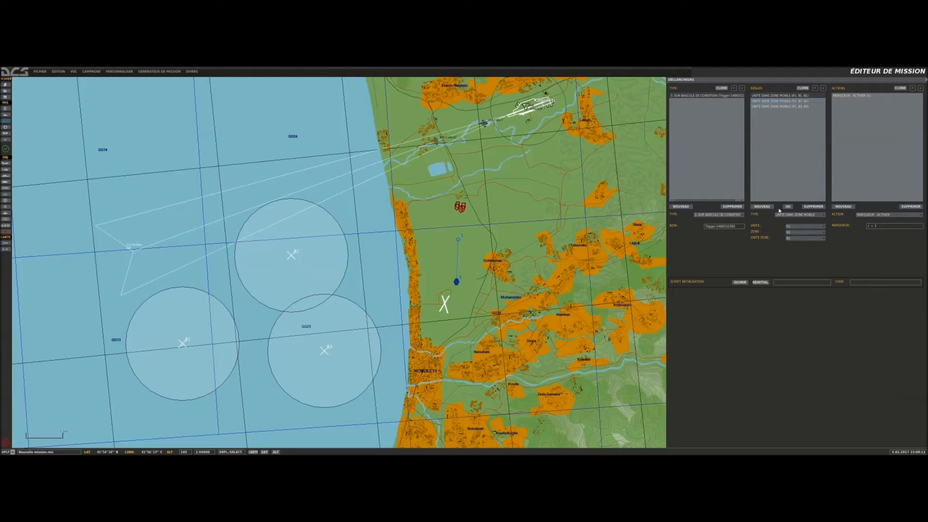
left_click(788, 206)
left_click(794, 106)
left_click(788, 206)
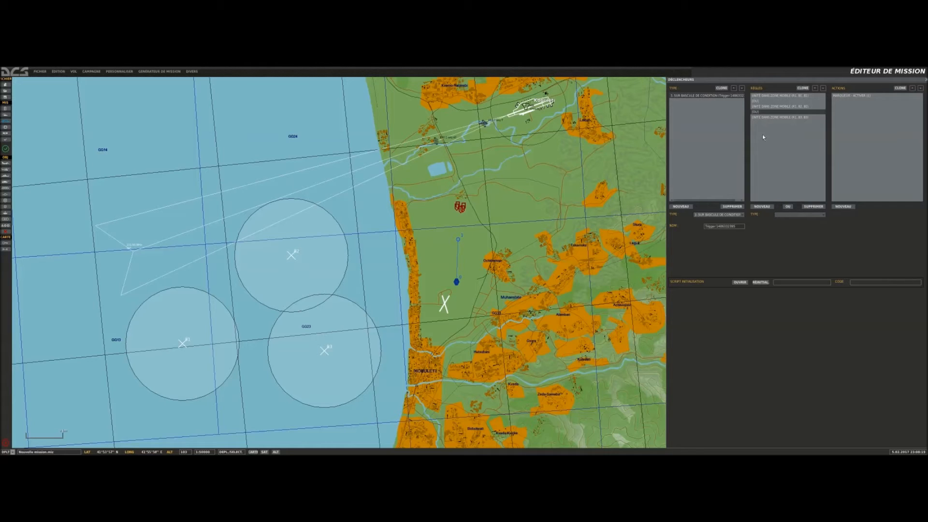
- Select the Rouge vehicle group on the map to check its units
scroll(469, 208, "up", 2)
left_click(457, 204)
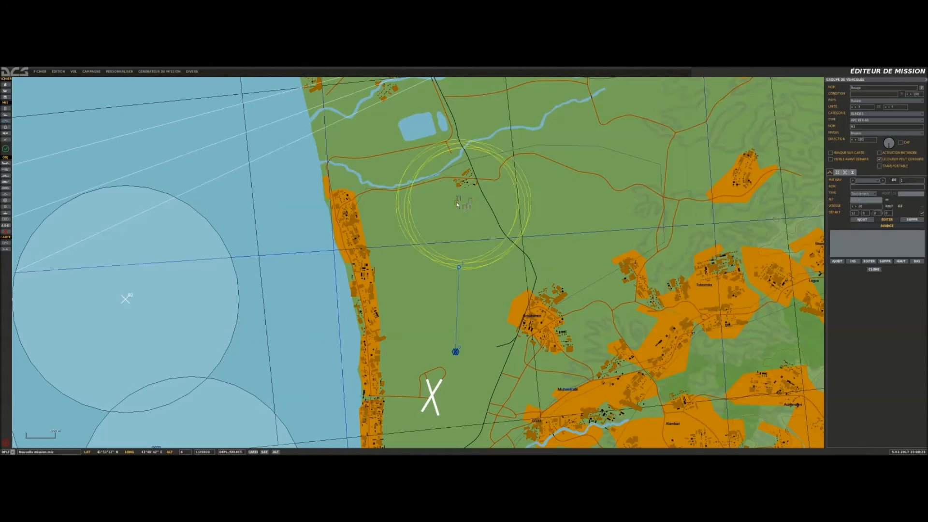
left_click(474, 248)
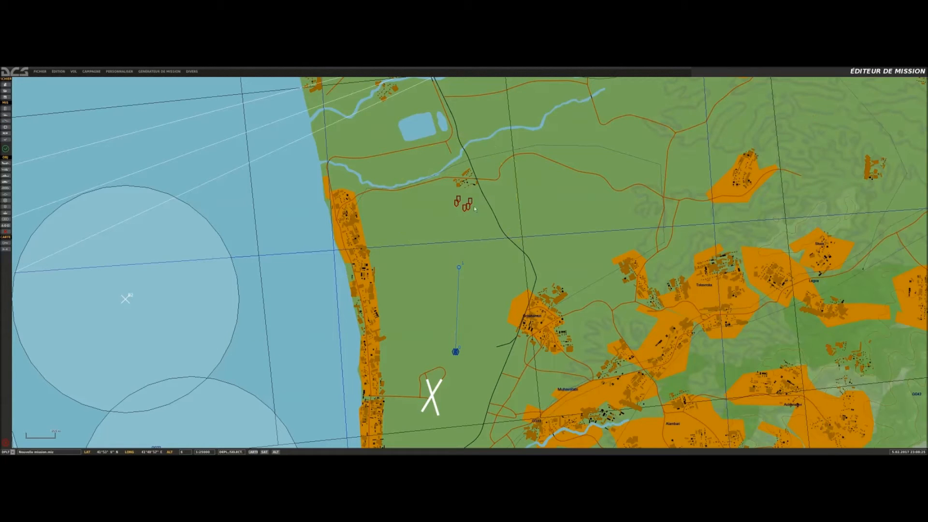
scroll(465, 212, "down", 10)
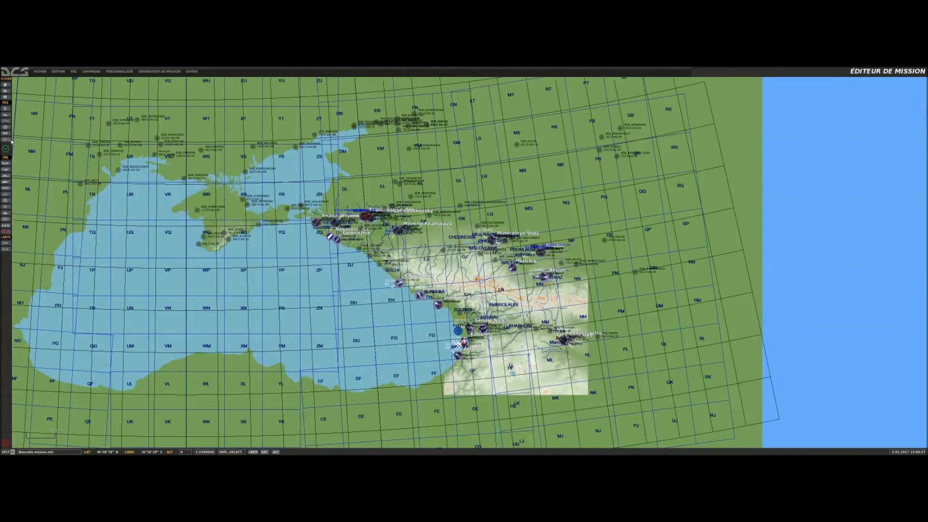
- Clone the trigger's third moving-zone rule, set the copy's monitored unit to R2, and separate it with an OR (OU) condition
left_click(6, 121)
left_click(709, 100)
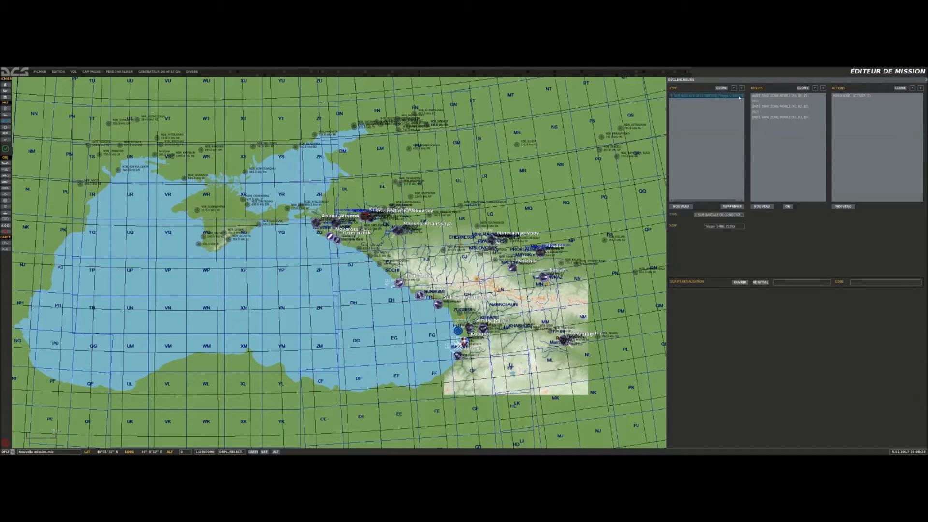
left_click(772, 118)
left_click(803, 89)
left_click(795, 227)
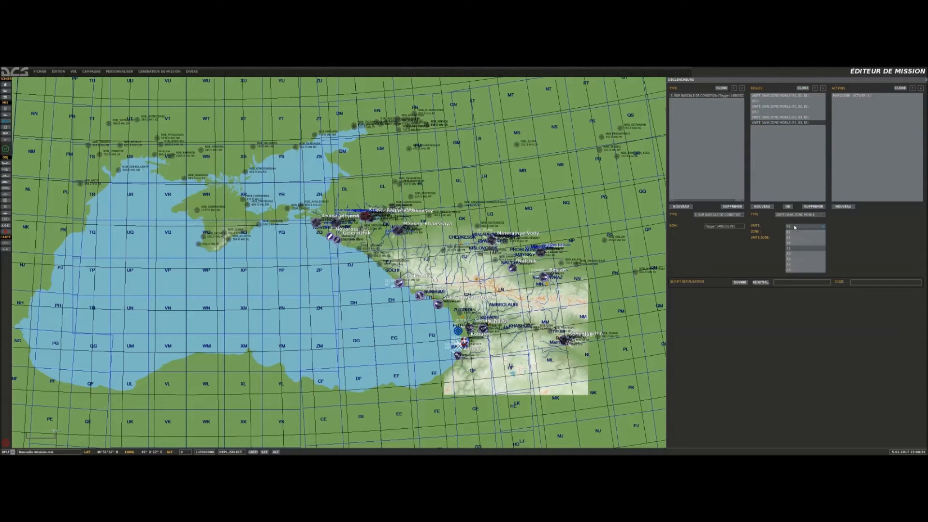
left_click(790, 254)
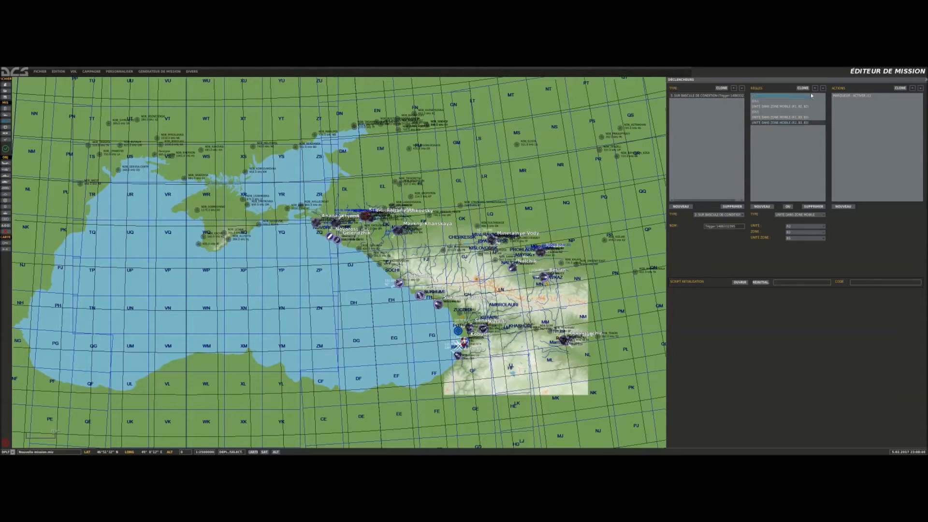
left_click(787, 207)
- Clone the trigger's R2 moving-zone rule for zone B3 and set the copy's monitored unit to R3
left_click(793, 128)
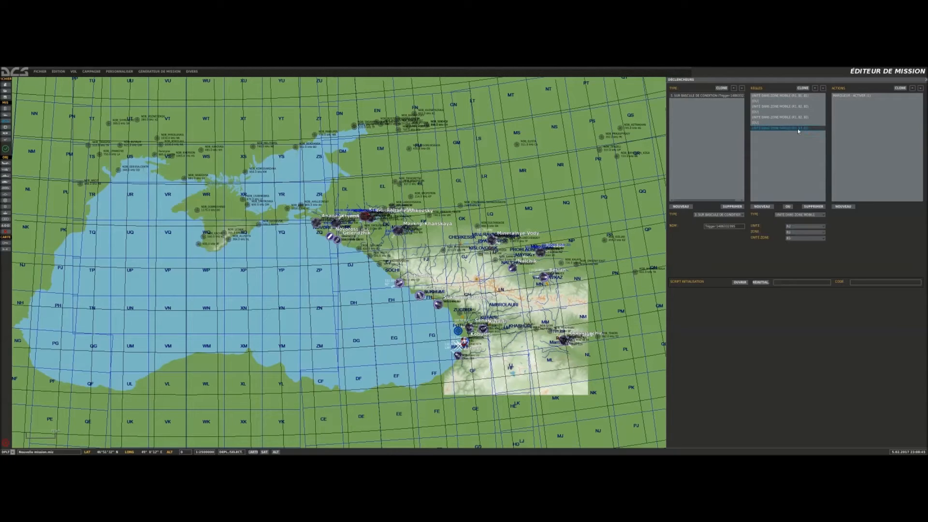
left_click(804, 89)
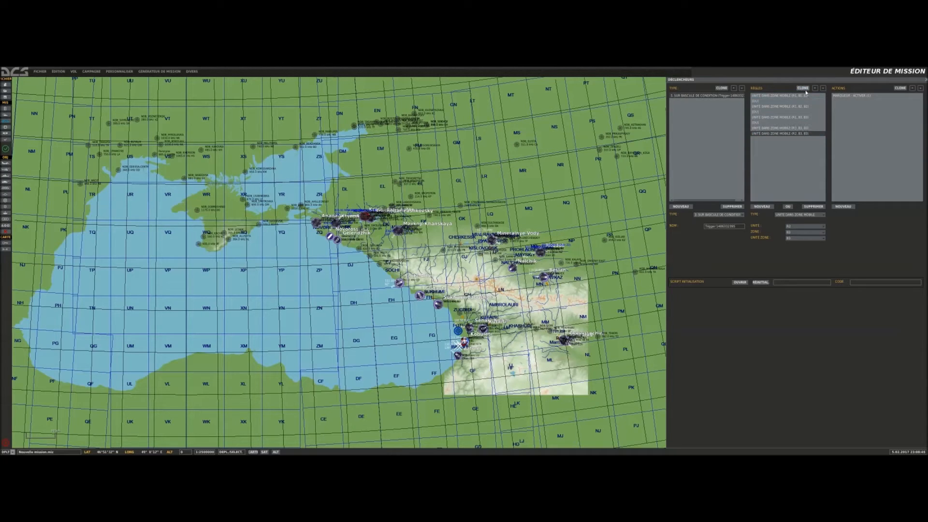
left_click(794, 227)
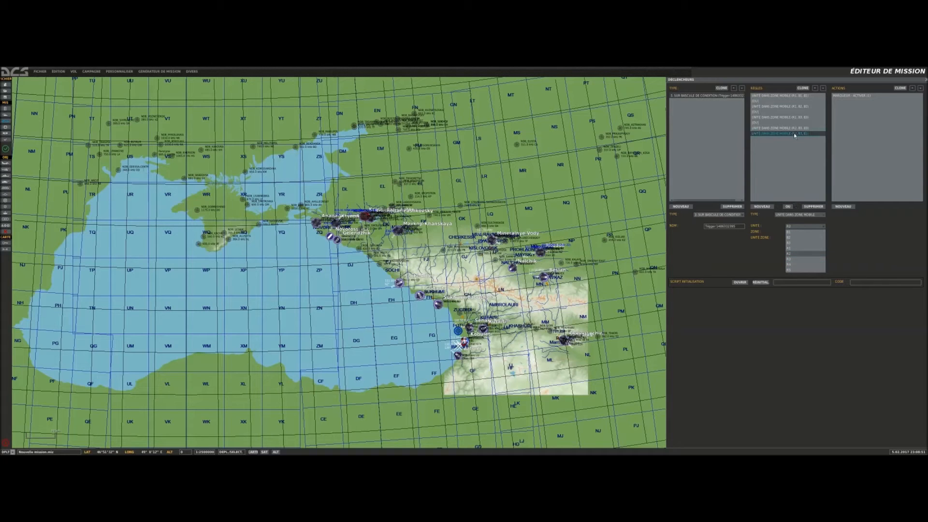
left_click(793, 262)
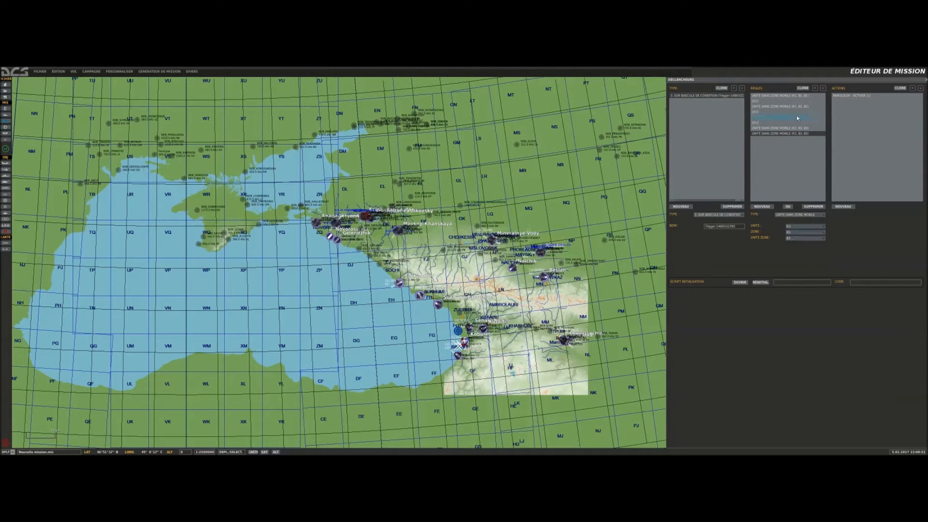
- Set the monitored unit of the next cloned B3 moving-zone rule to R4
left_click(794, 239)
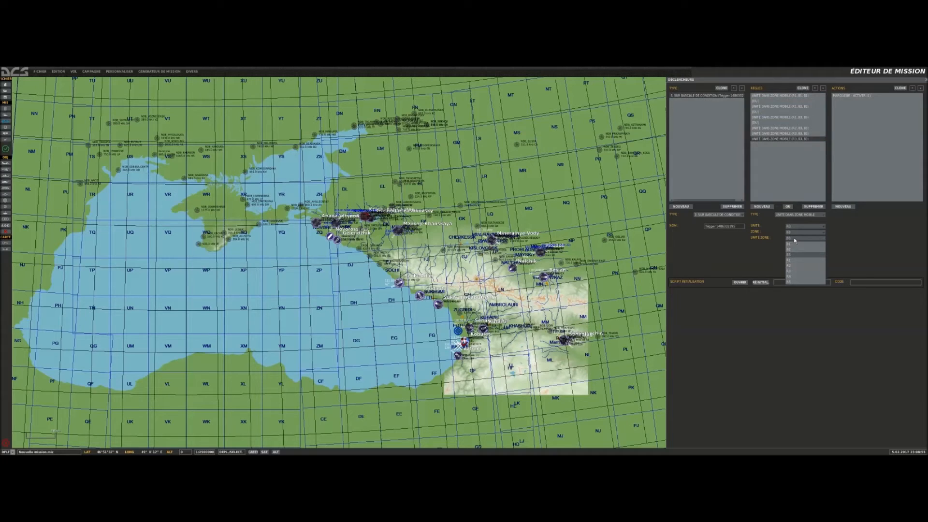
left_click(795, 128)
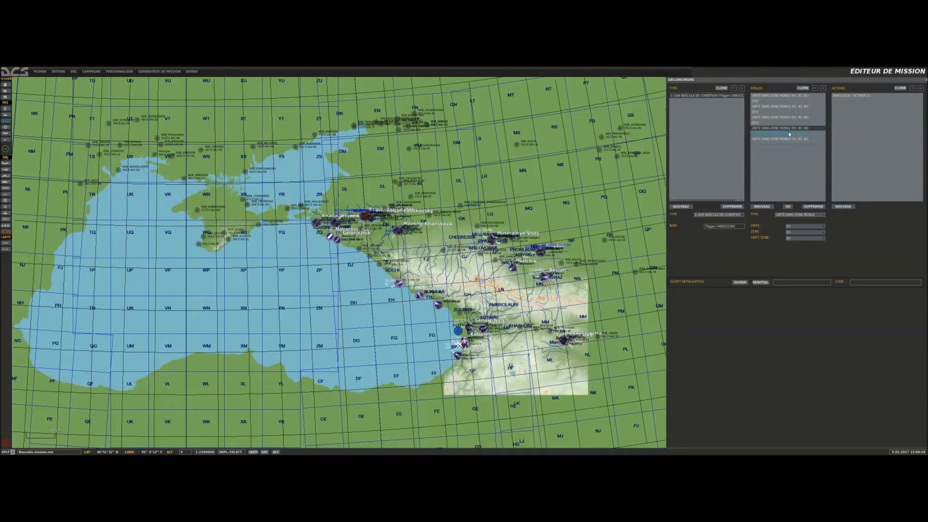
left_click(790, 134)
left_click(788, 138)
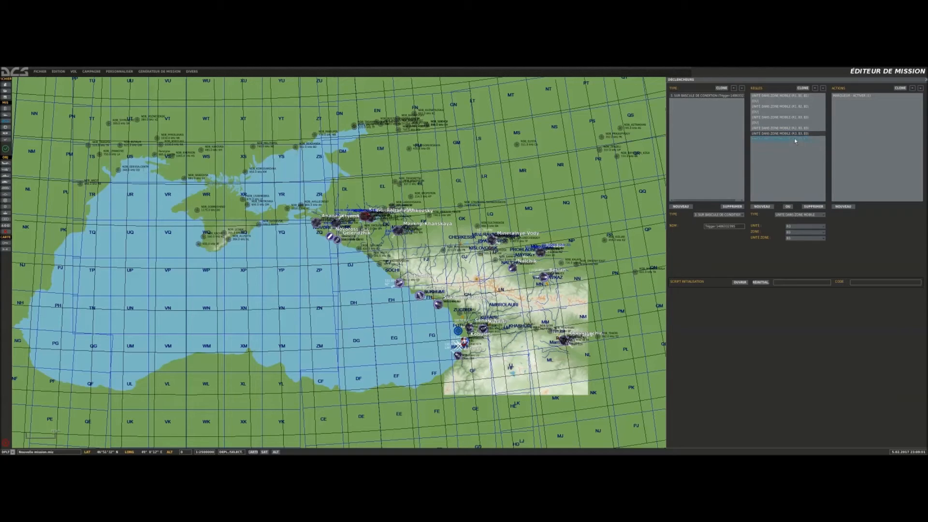
left_click(805, 226)
left_click(791, 269)
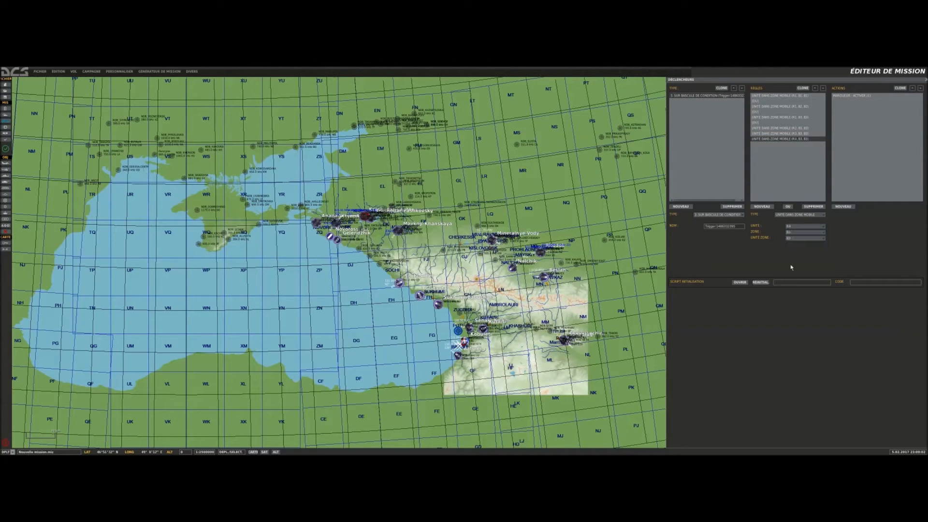
- Clone the R4 moving-zone rule and set the copy's monitored unit to R5
left_click(802, 88)
left_click(795, 228)
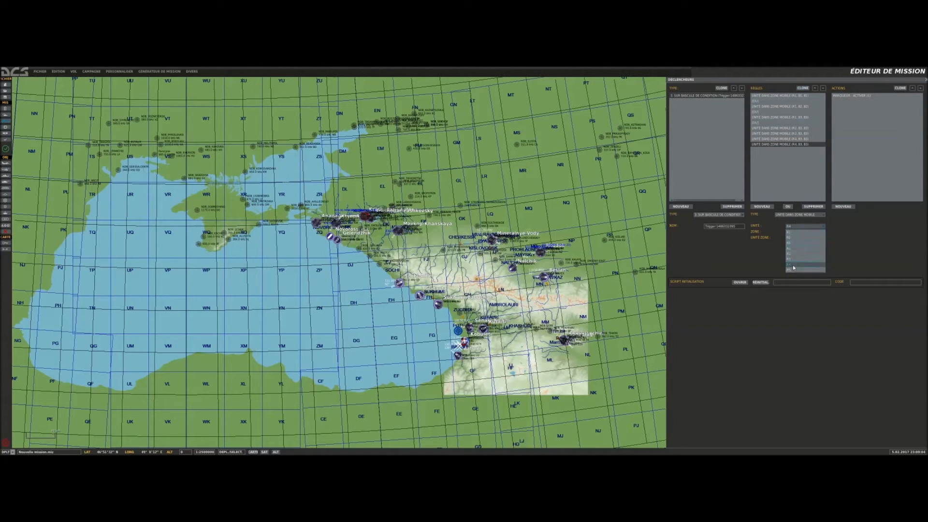
left_click(805, 267)
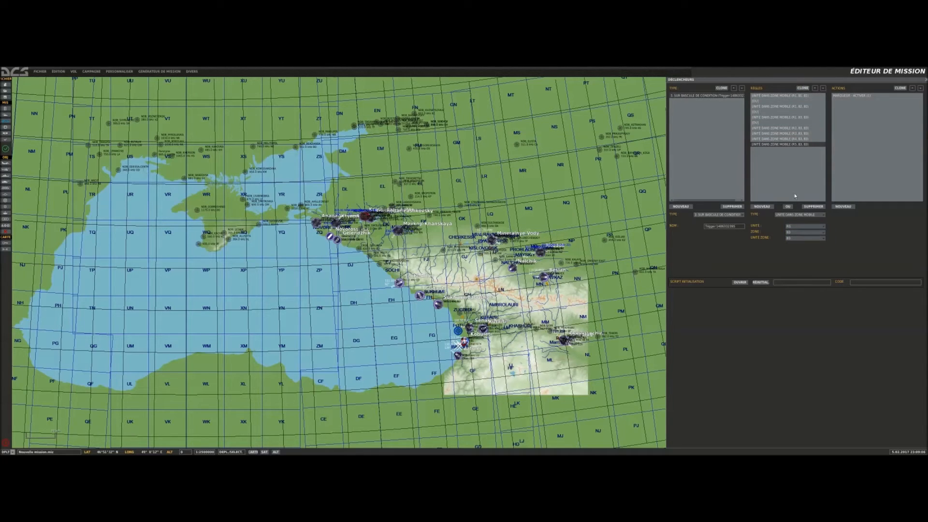
left_click(805, 239)
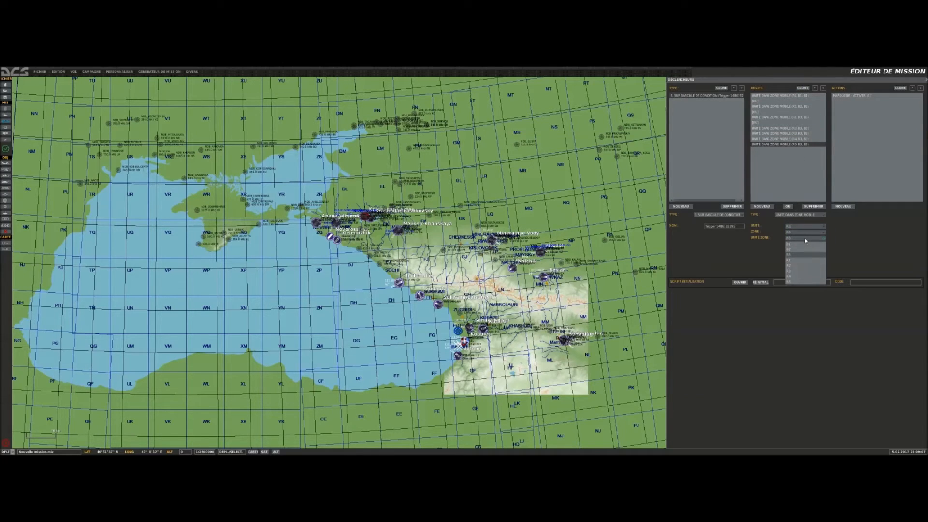
left_click(801, 268)
- Check the monitored unit assigned in each of the cloned moving-zone rules after the last OR (OU) condition
left_click(778, 128)
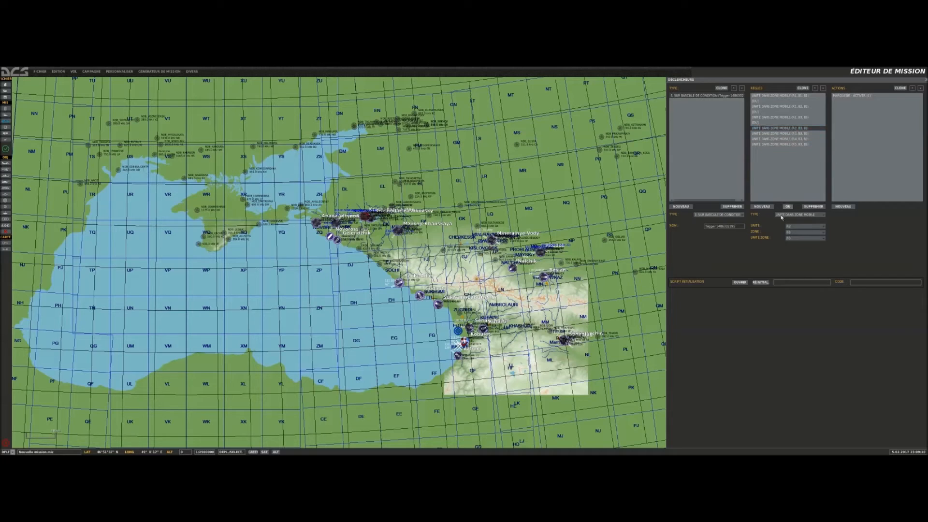
left_click(788, 228)
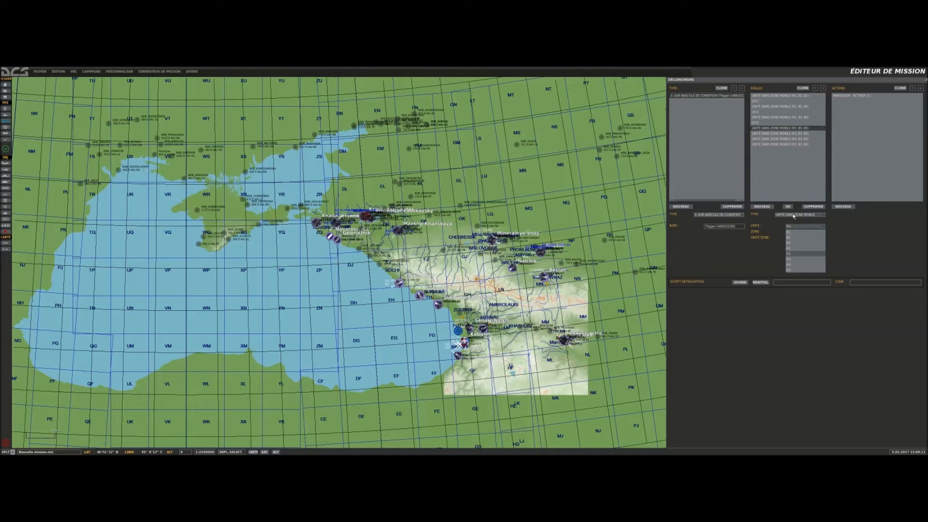
left_click(790, 175)
left_click(795, 130)
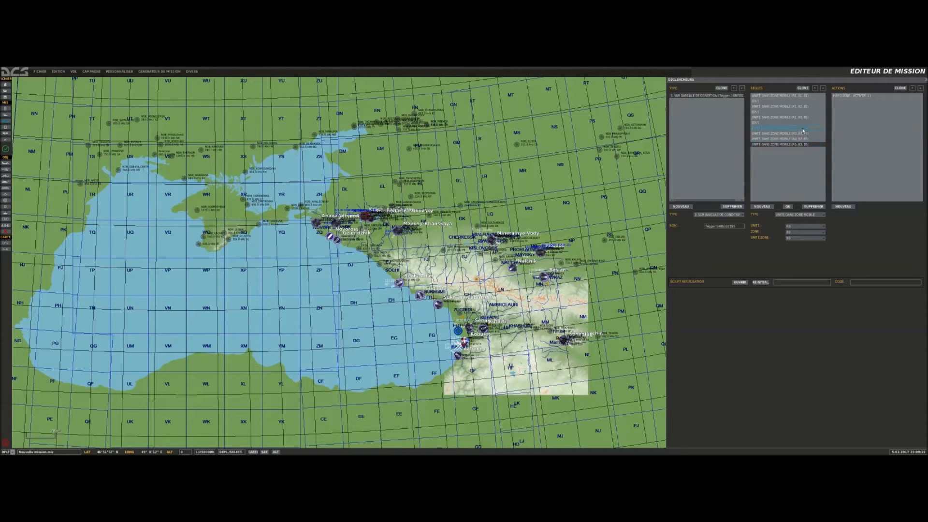
left_click(788, 144)
left_click(788, 128)
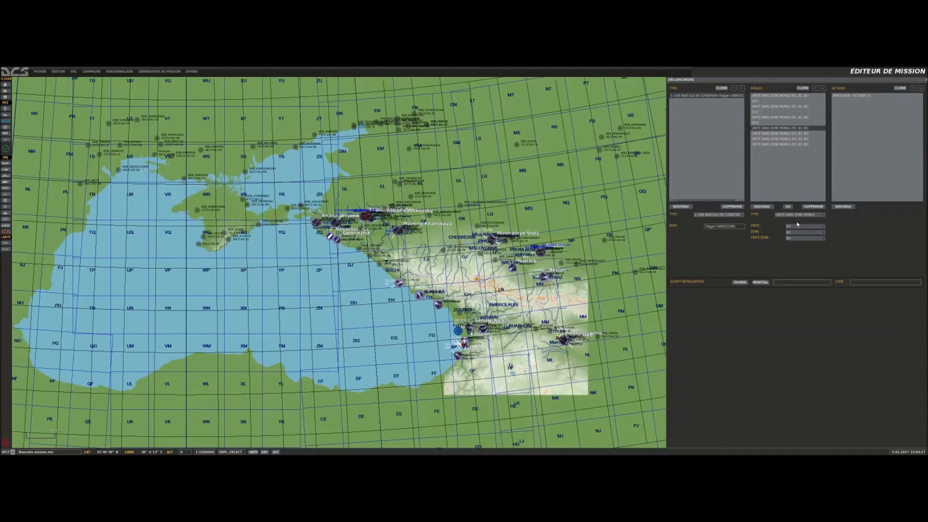
left_click(801, 134)
left_click(800, 140)
left_click(798, 134)
left_click(798, 128)
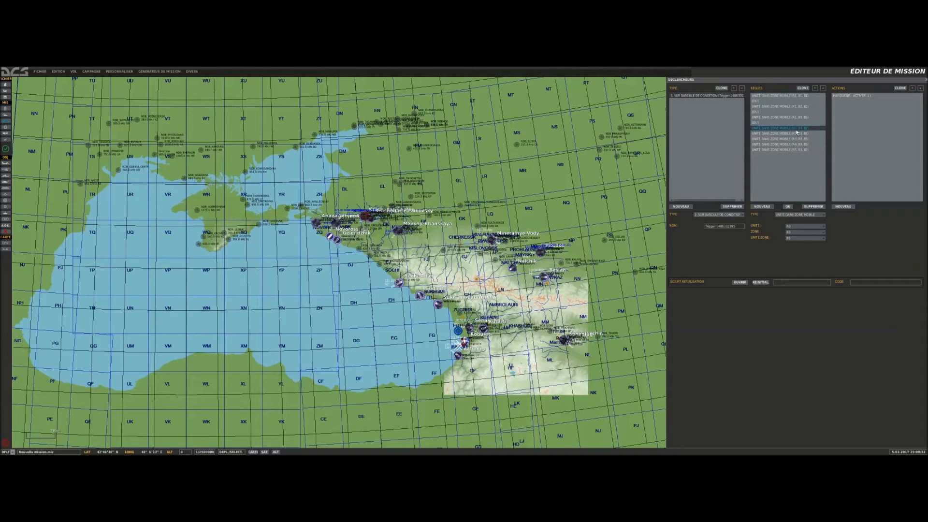
- Check the monitored unit, zone and zone unit of the third moving-zone rule
left_click(795, 227)
left_click(792, 232)
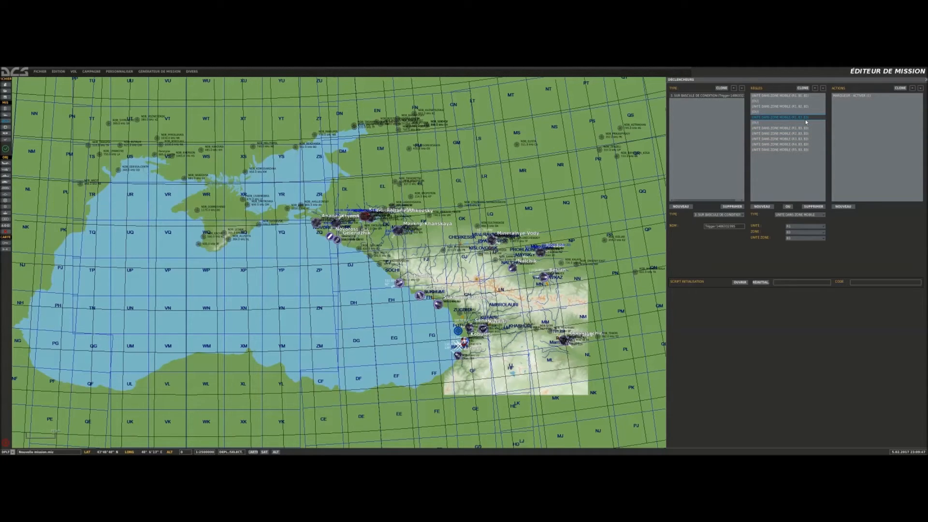
left_click(793, 233)
left_click(796, 234)
left_click(795, 239)
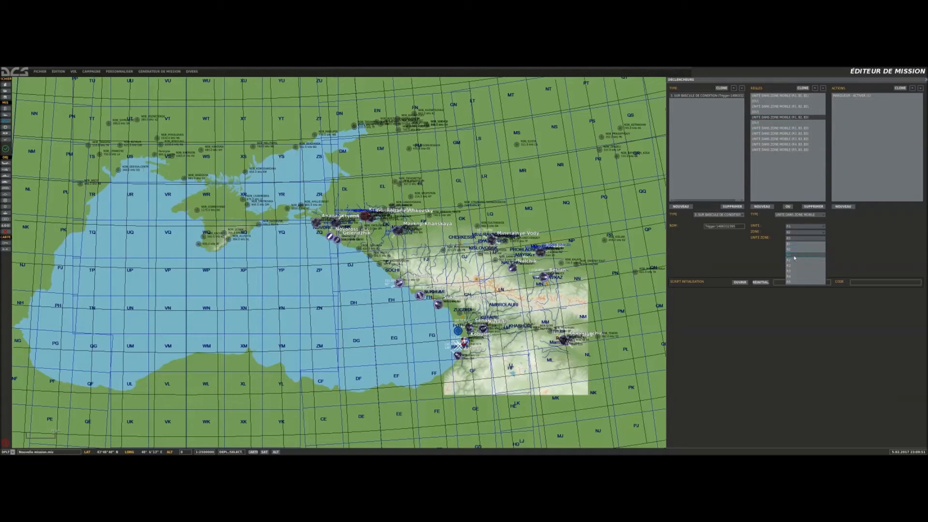
left_click(792, 268)
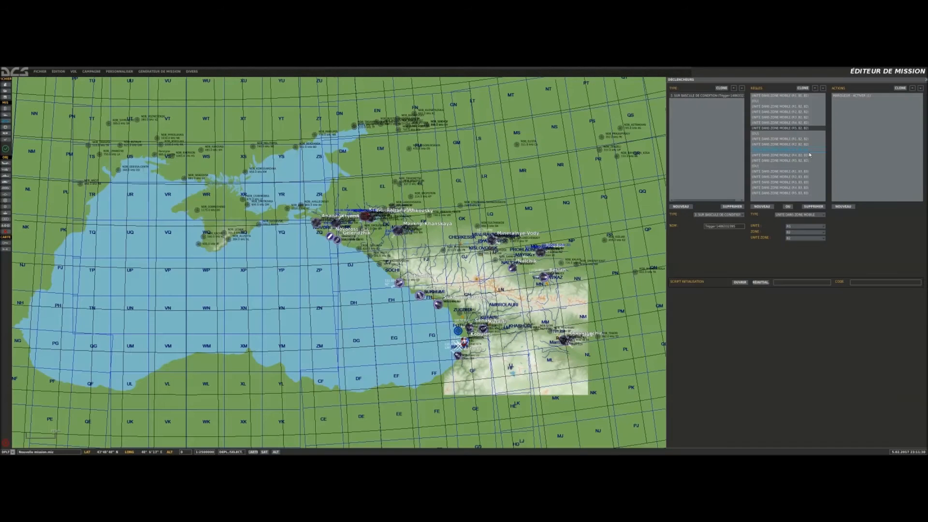
- Clone the first moving-zone rule, for zone B1, four times
left_click(804, 96)
left_click(808, 87)
left_click(807, 87)
left_click(807, 87)
left_click(808, 87)
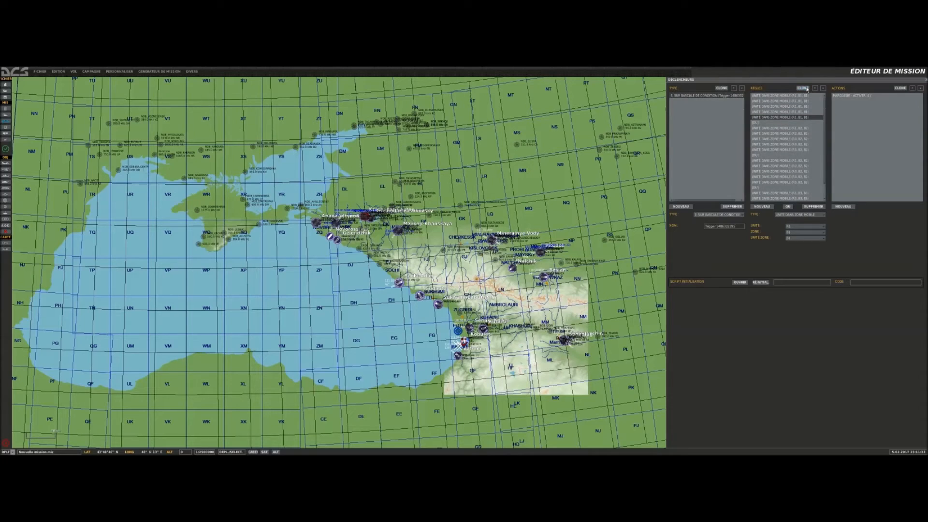
- Set the monitored unit of the second B1 rule to R2 and of the third B1 rule to R3
left_click(795, 96)
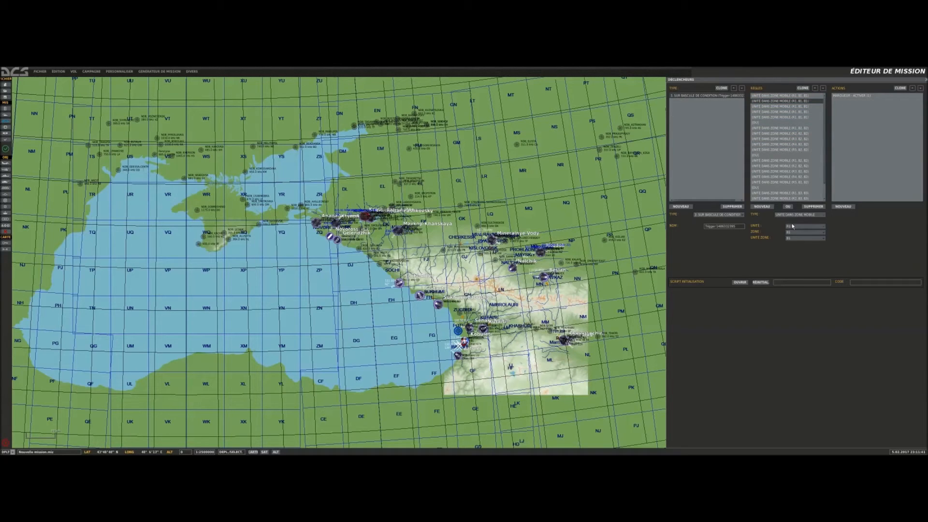
left_click(792, 226)
left_click(792, 255)
left_click(800, 112)
left_click(796, 226)
left_click(792, 258)
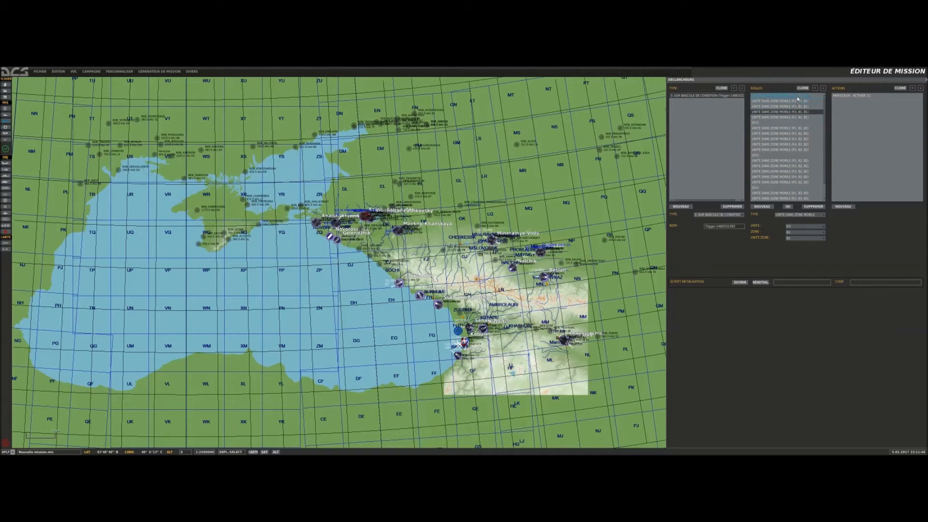
left_click(792, 106)
left_click(798, 226)
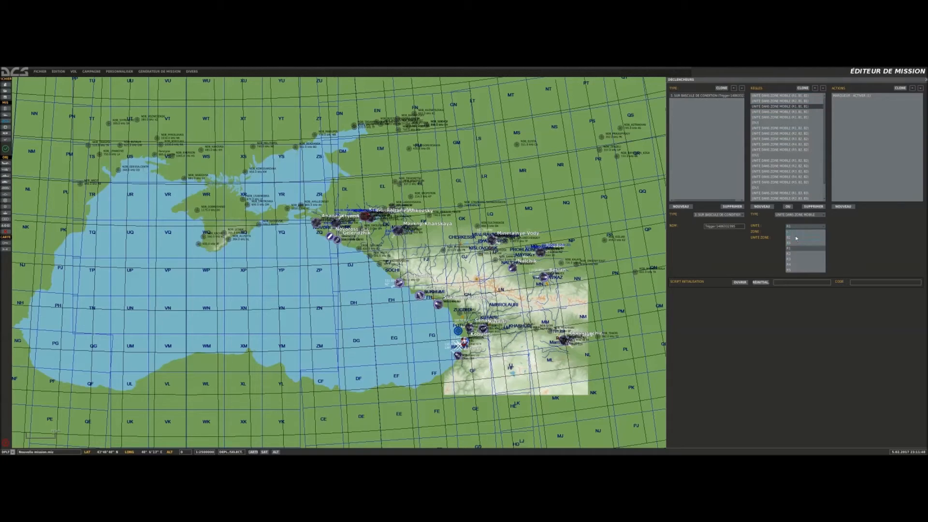
left_click(792, 260)
- Set the monitored unit of the fourth B1 rule to R4 and of the fifth B1 rule to R5
left_click(800, 112)
left_click(794, 227)
left_click(790, 264)
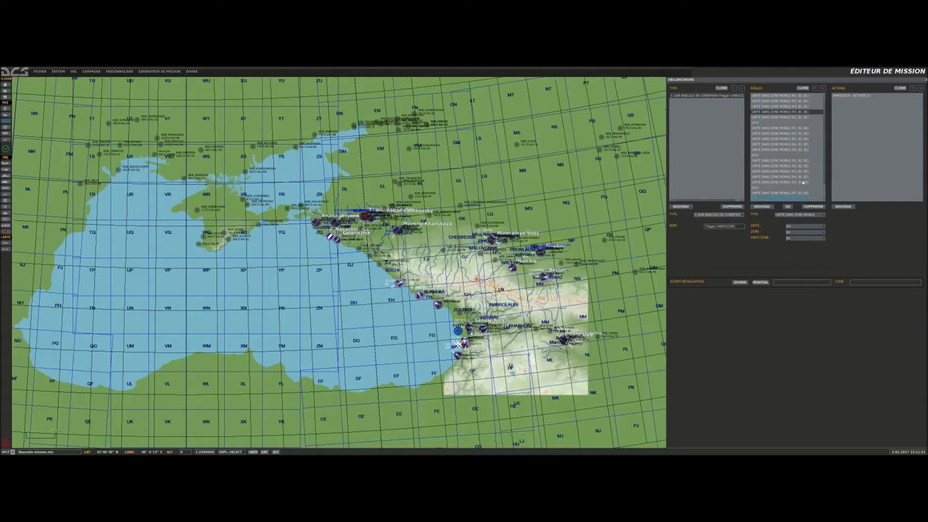
left_click(793, 117)
left_click(798, 226)
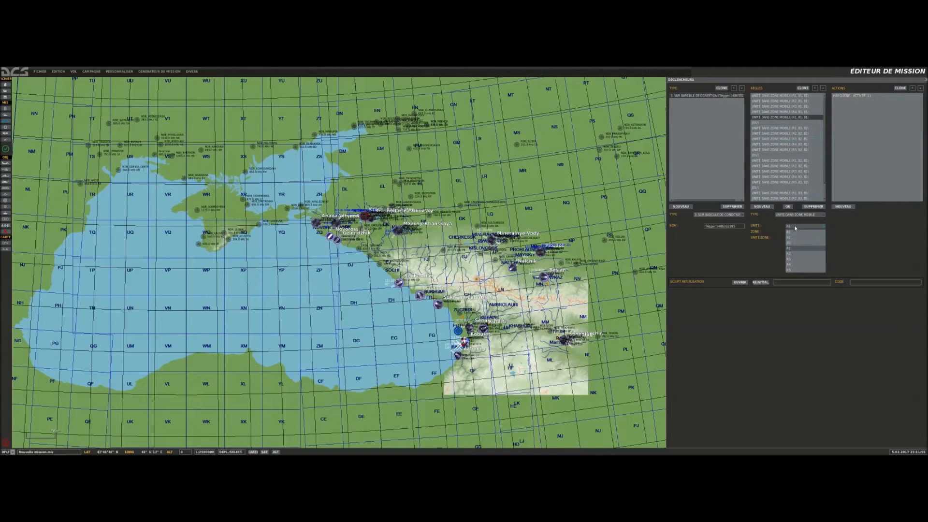
left_click(791, 269)
- Review the list of moving-zone rules group by group to check for surplus entries
left_click(798, 96)
left_click(799, 101)
left_click(799, 96)
left_click(800, 101)
left_click(801, 96)
left_click_drag(800, 98, 798, 152)
scroll(798, 152, "down", 1)
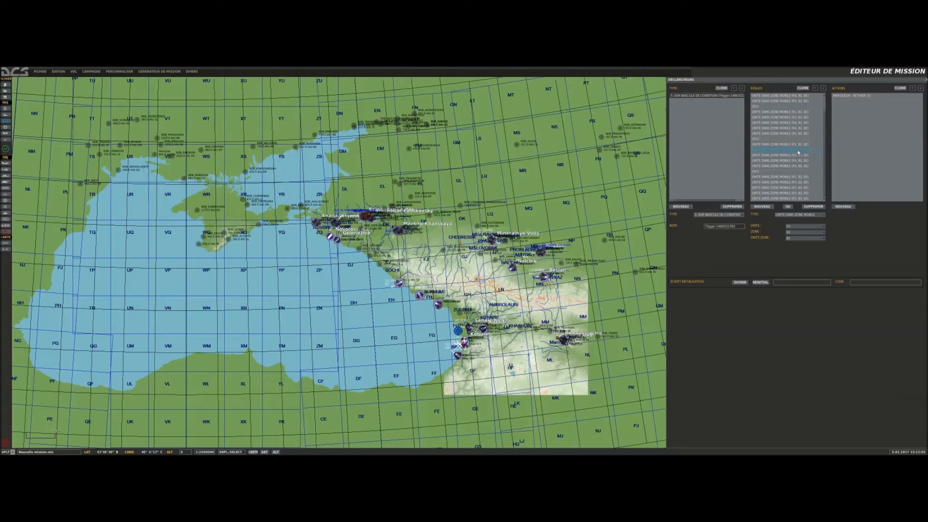
scroll(798, 152, "up", 1)
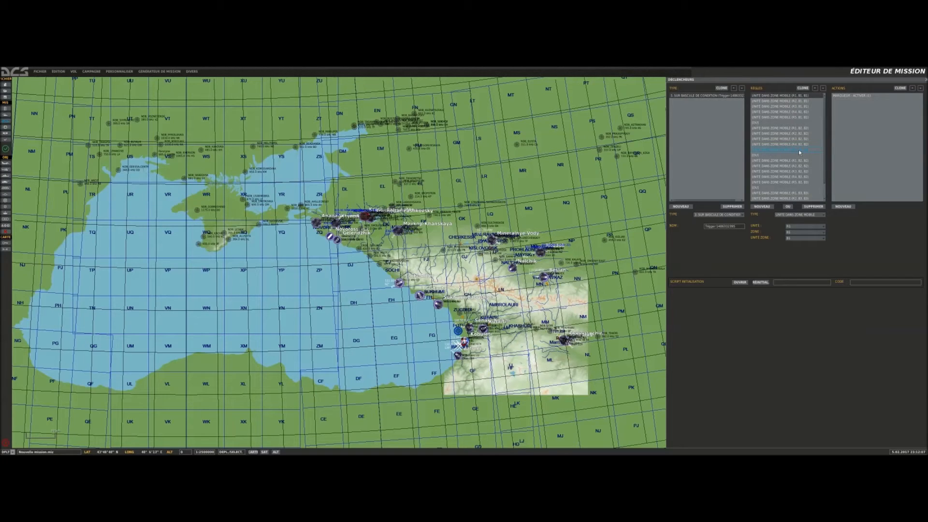
left_click_drag(803, 151, 796, 181)
- Delete the surplus group of five moving-zone rules after the second OR (OU) condition, along with its extra OR
left_click(793, 161)
left_click(809, 207)
left_click(809, 207)
left_click(810, 207)
left_click(810, 206)
left_click(814, 208)
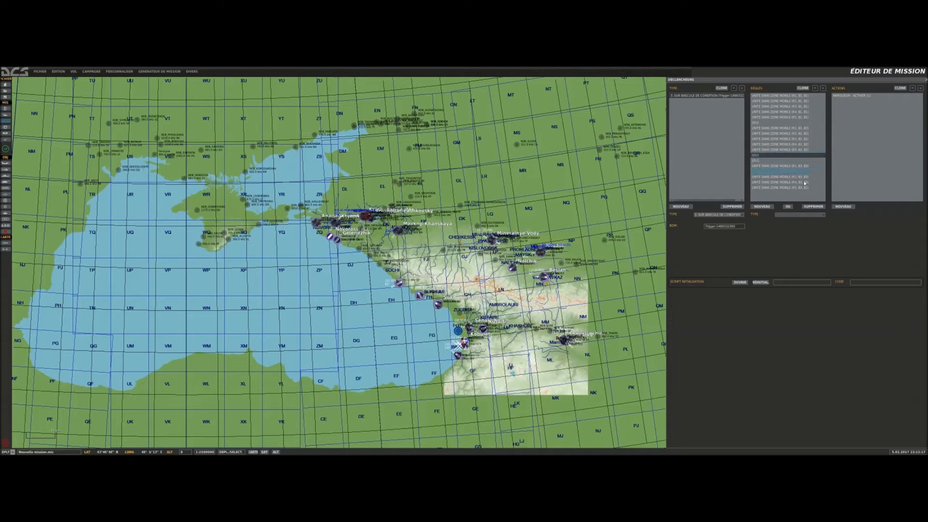
left_click(817, 208)
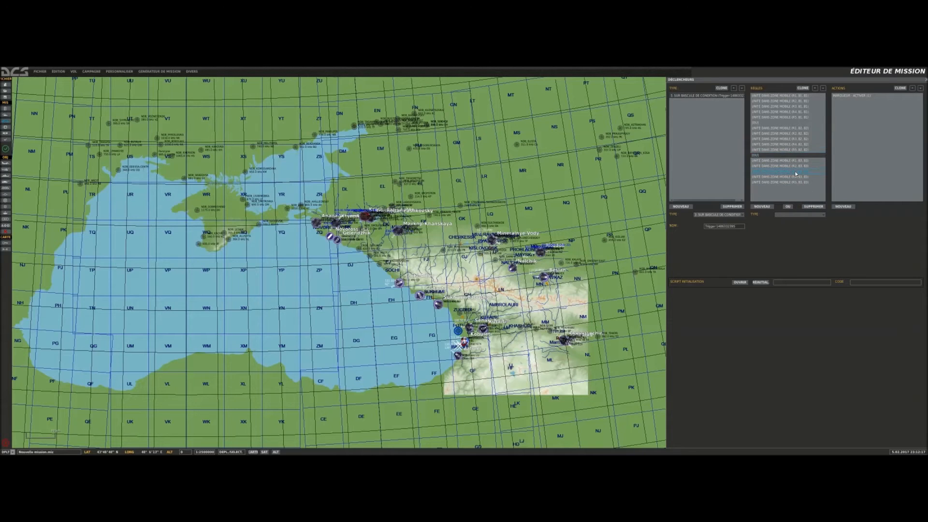
- Insert OR (OU) conditions after the individual moving-zone rules so each one is separated from its neighbour
left_click(797, 102)
left_click(788, 98)
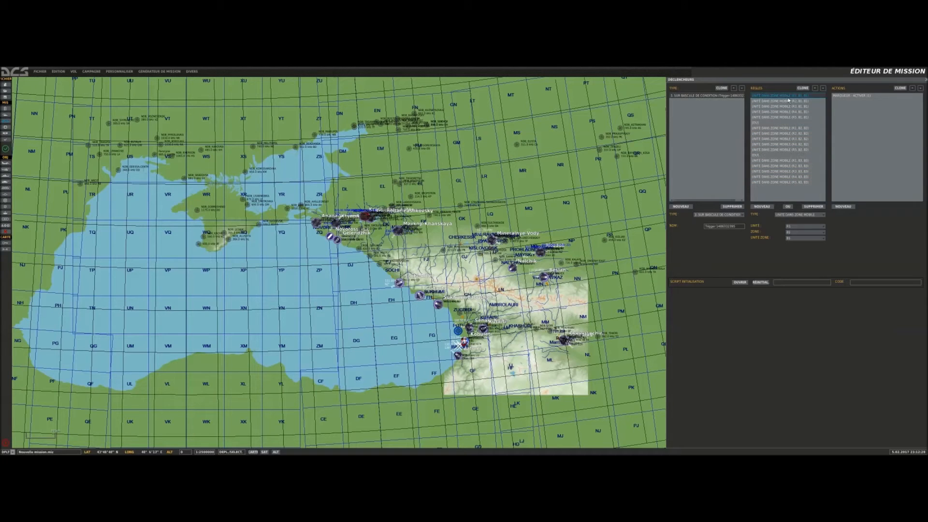
left_click(788, 206)
left_click(795, 108)
left_click(788, 207)
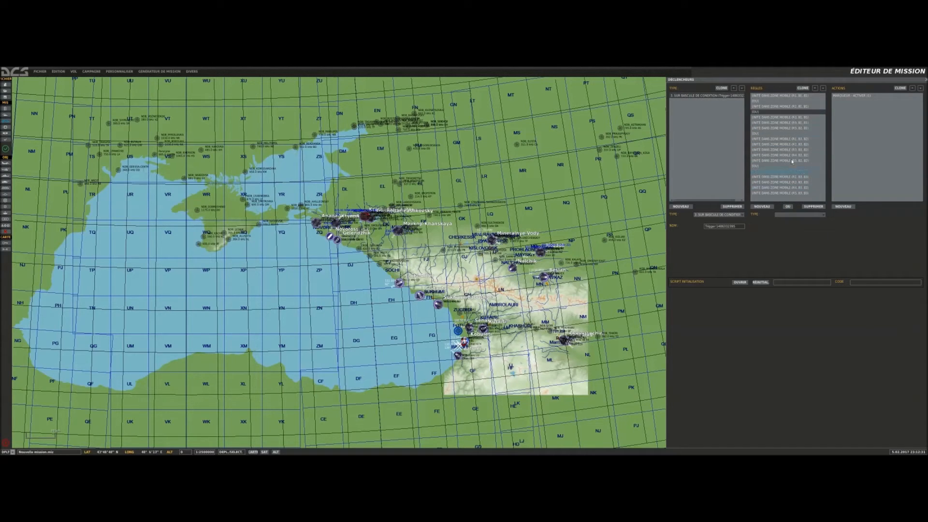
left_click(794, 118)
left_click(788, 206)
left_click(788, 128)
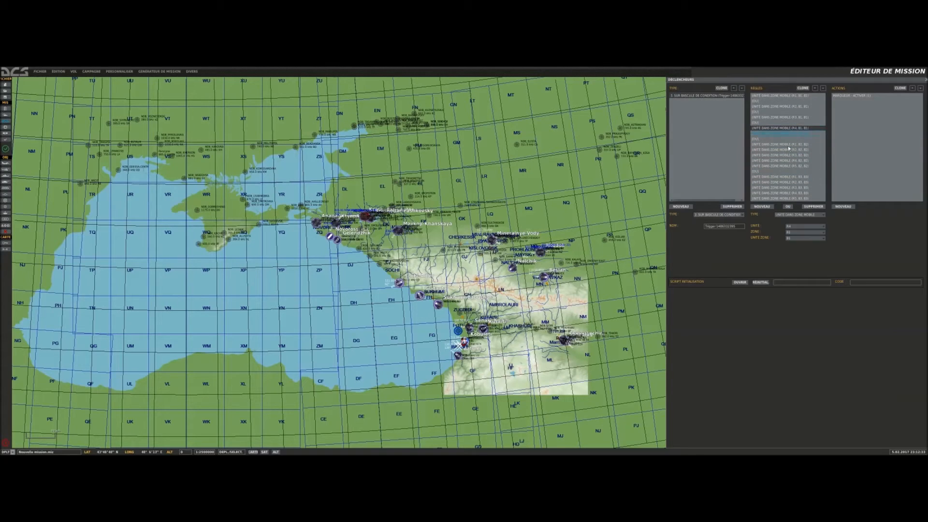
left_click(788, 206)
left_click(791, 155)
left_click(788, 206)
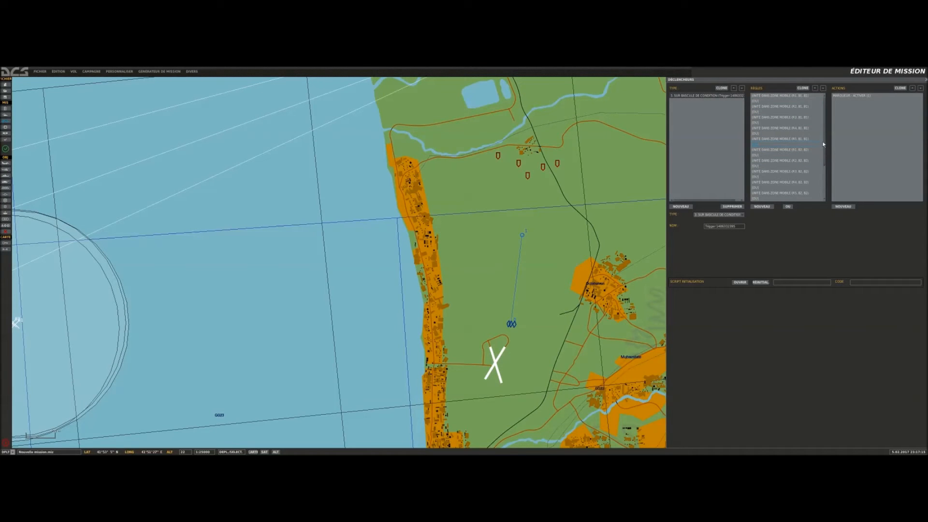
mouse_move(825, 142)
left_mouse_down()
mouse_move(820, 175)
mouse_move(823, 138)
left_mouse_up()
- Close the trigger settings and move a trigger zone from the sea onto the Abrams group's route on the map
left_click(926, 80)
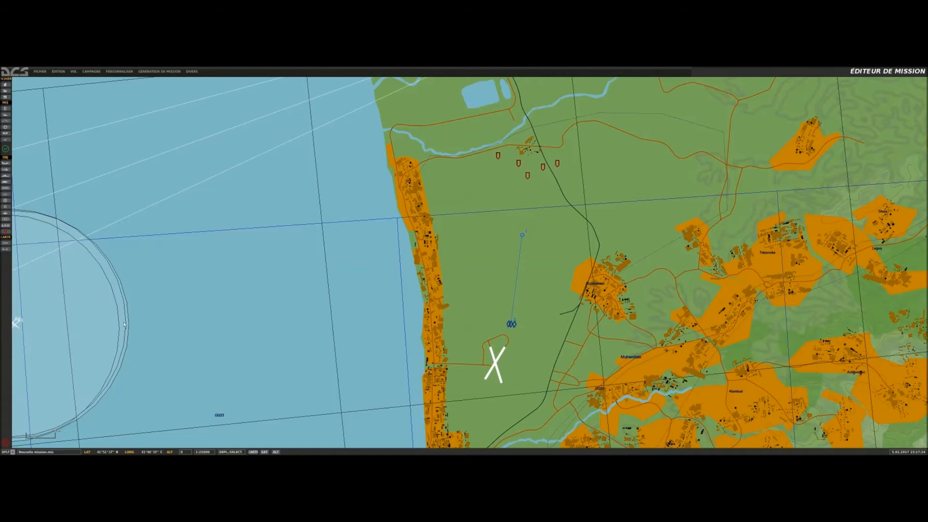
left_click_drag(194, 306, 239, 291)
left_click_drag(56, 317, 547, 263)
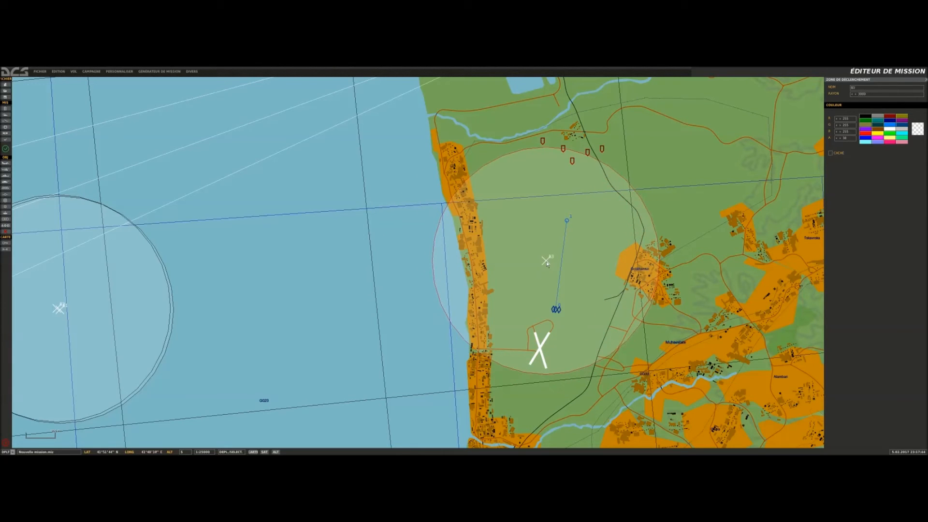
- Return the trigger zone to the other zones at sea and bring the outer Abrams closer to their lead tank
left_click_drag(547, 263, 127, 293)
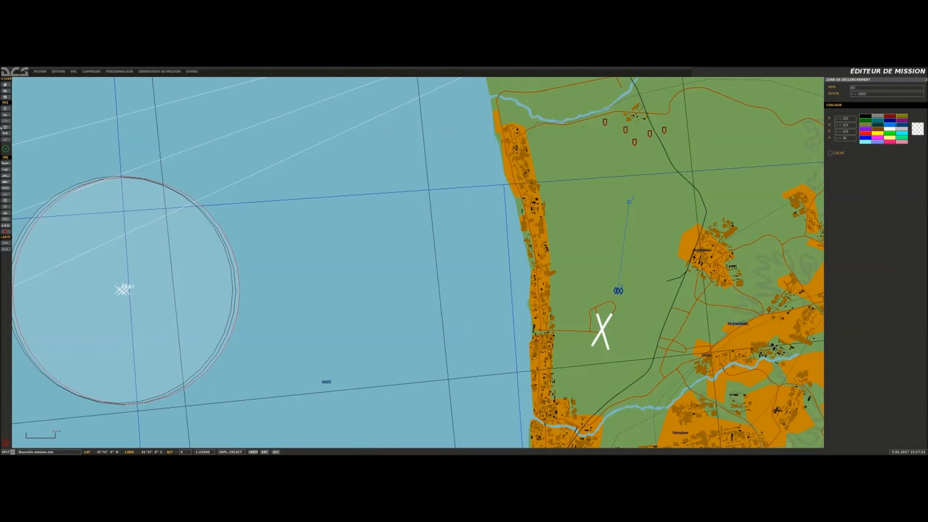
scroll(606, 293, "up", 4)
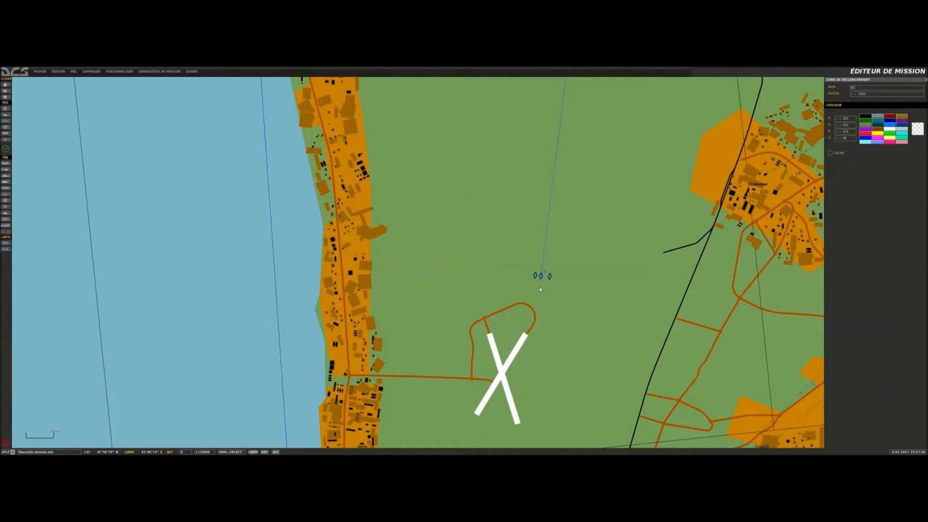
left_click(554, 288)
scroll(555, 277, "up", 2)
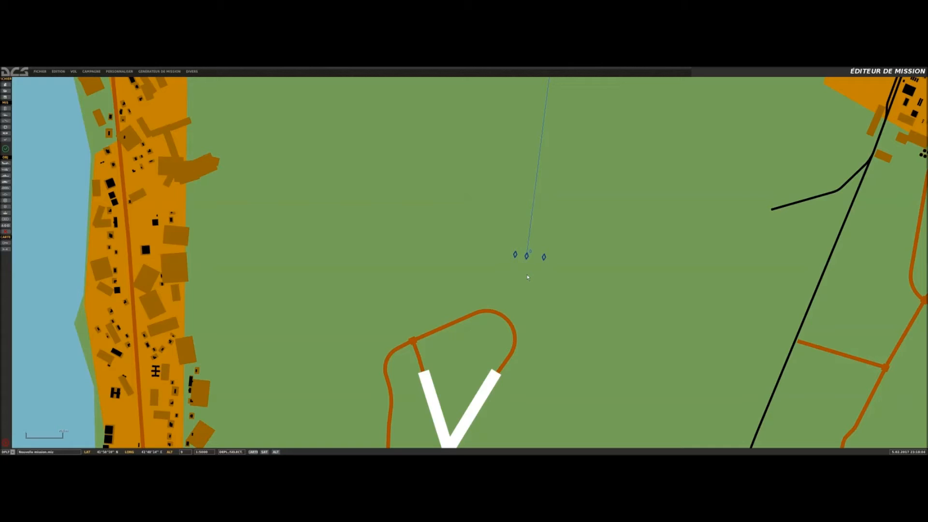
scroll(515, 260, "up", 3)
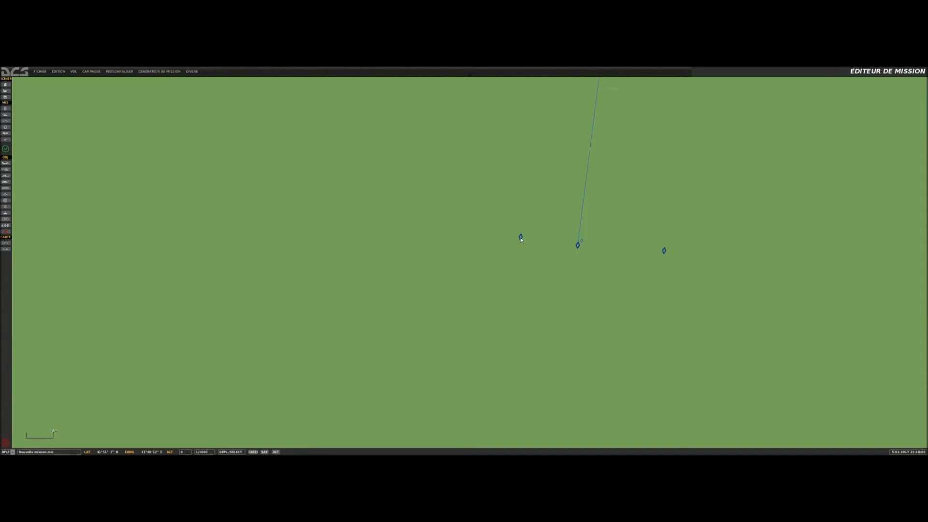
left_click(521, 237)
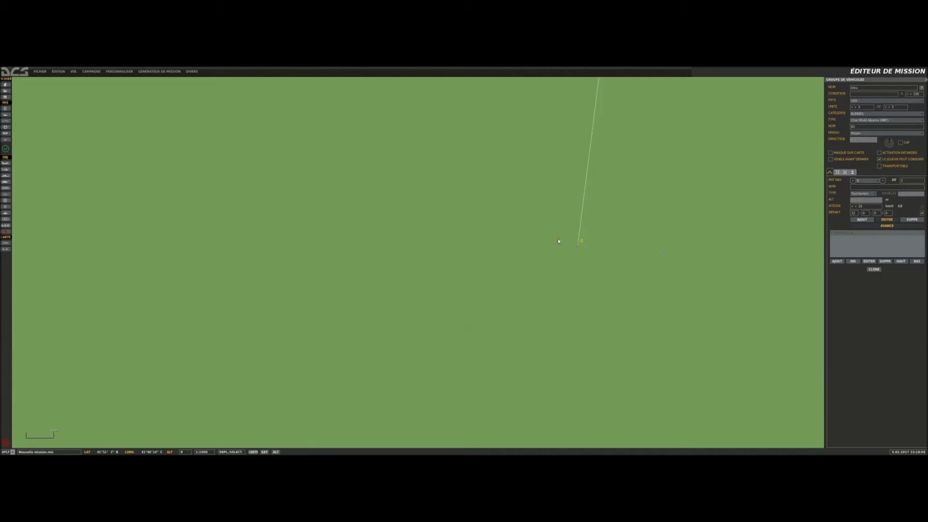
left_click_drag(652, 250, 594, 254)
- Set the type of both the Abrams group's starting point and its next waypoint to custom formation (Personnalisée)
left_click(866, 197)
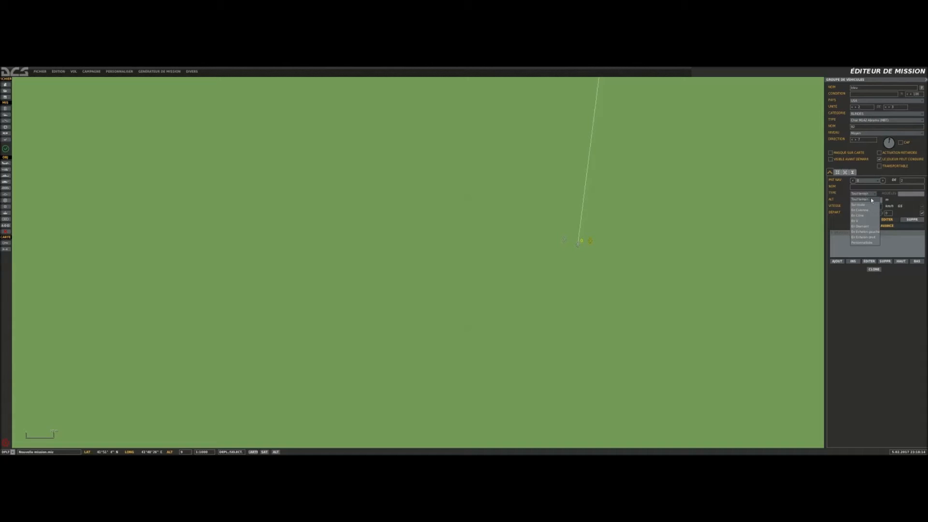
left_click(862, 245)
right_click_drag(748, 231, 710, 337)
scroll(688, 286, "down", 3)
right_click_drag(667, 211, 584, 278)
scroll(584, 277, "down", 2)
right_click_drag(621, 182, 604, 212)
left_click(594, 129)
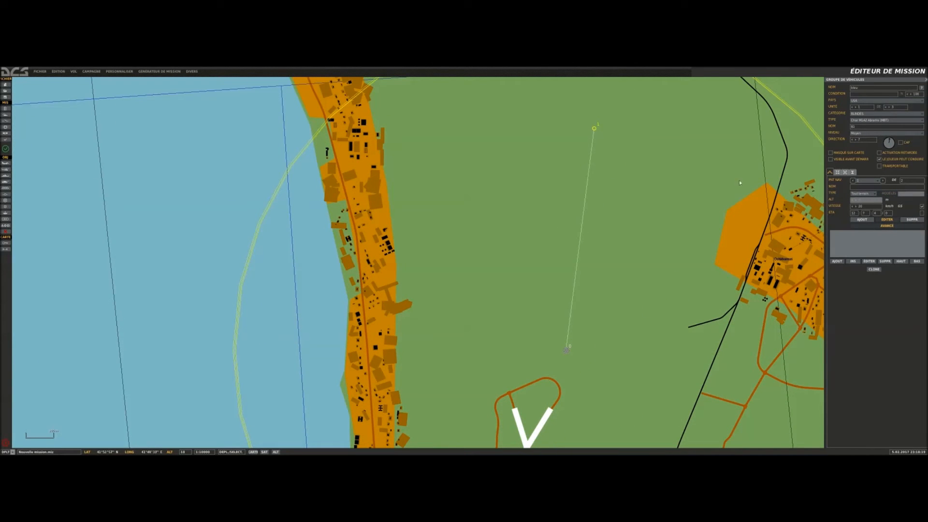
left_click(861, 194)
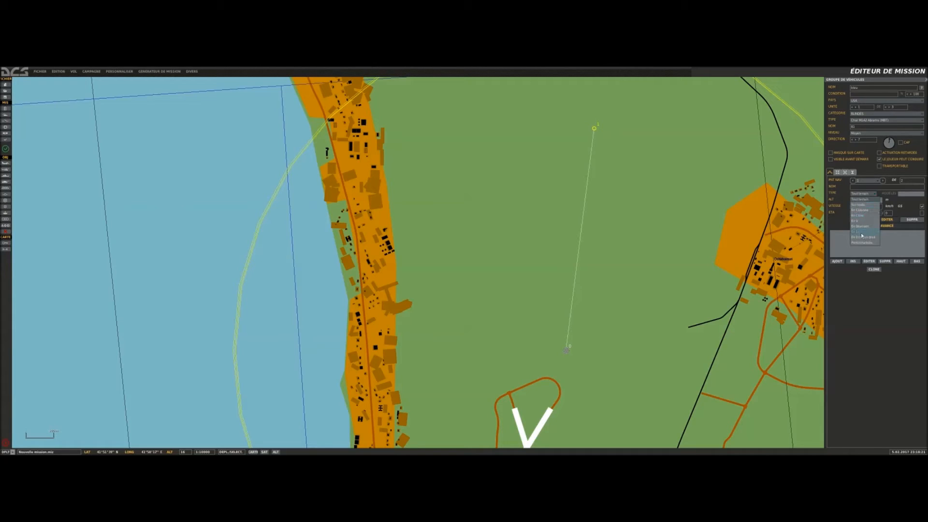
left_click(863, 243)
- Arrange the two outer Abrams tightly around the lead tank at the start of the route
left_click(661, 326)
scroll(598, 342, "up", 3)
scroll(458, 299, "up", 1)
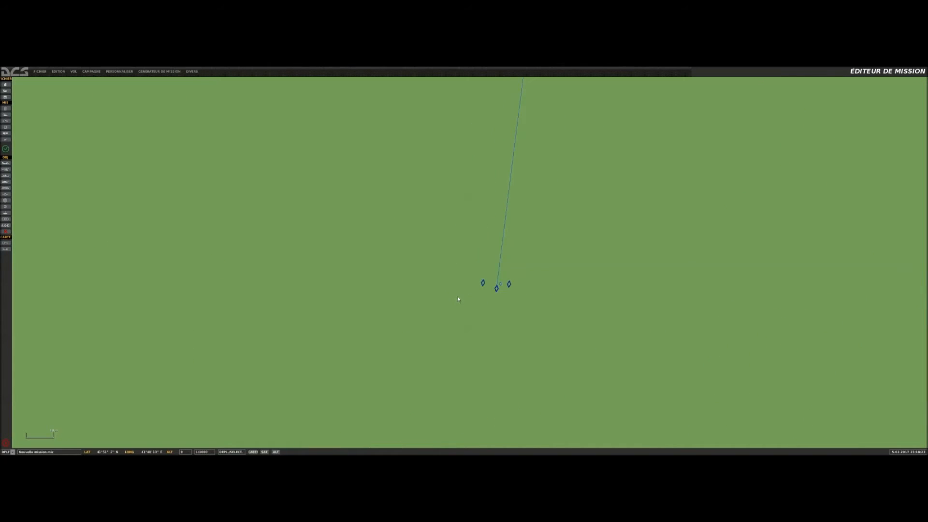
left_click(510, 286)
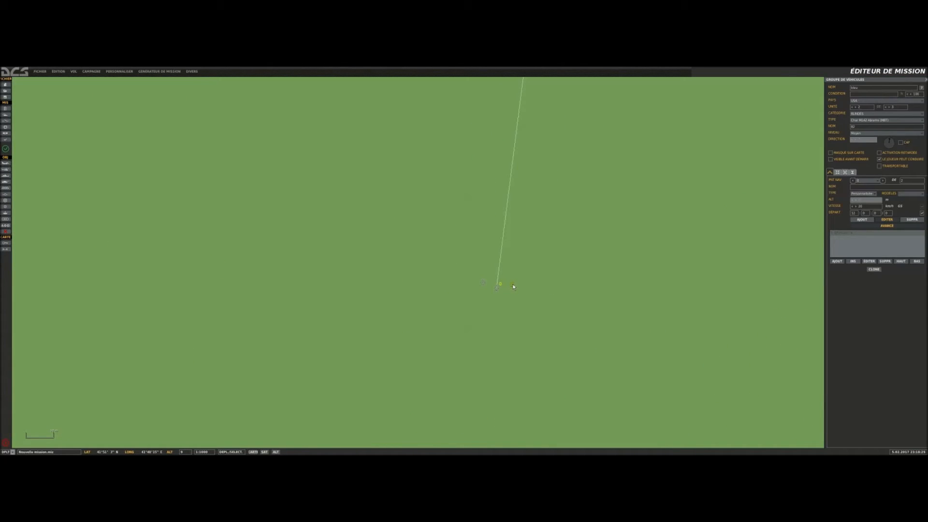
left_click(482, 283)
left_click(529, 272)
mouse_move(508, 285)
left_mouse_down()
mouse_move(516, 286)
mouse_move(496, 290)
left_mouse_up()
- Save the selected Abrams group as a template named Bleu 1 and close the template settings
left_click(6, 215)
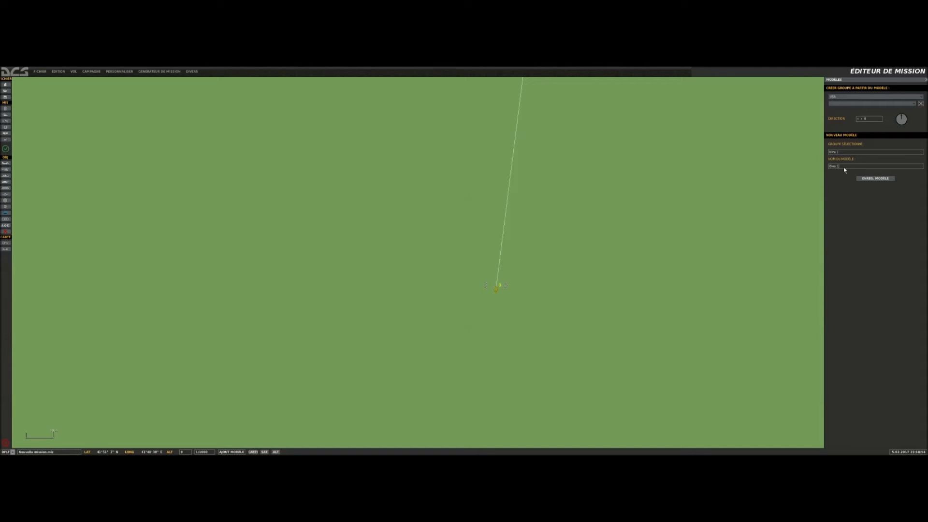
left_click(870, 181)
left_click(926, 80)
- Move the two outer Abrams ahead of the lead tank, one on each side of the route, forming an open V
scroll(686, 215, "down", 6)
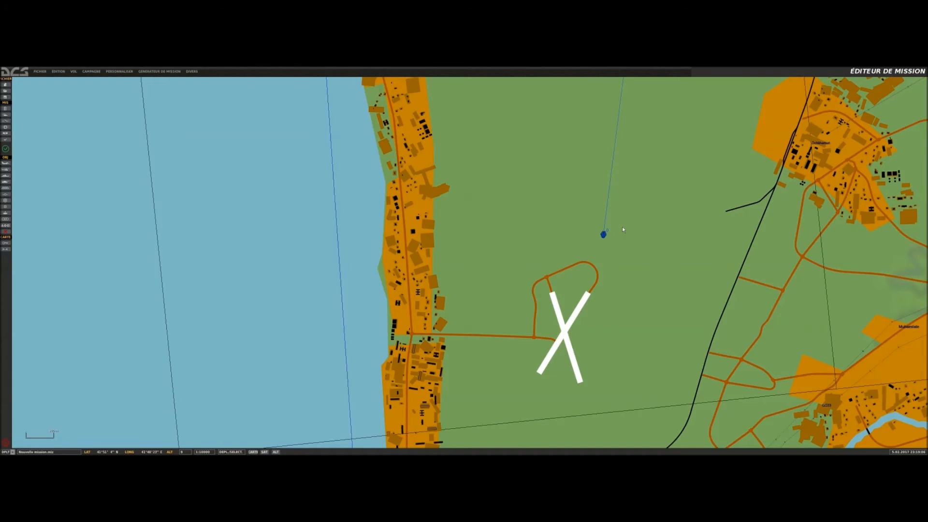
scroll(622, 227, "up", 3)
scroll(568, 267, "down", 3)
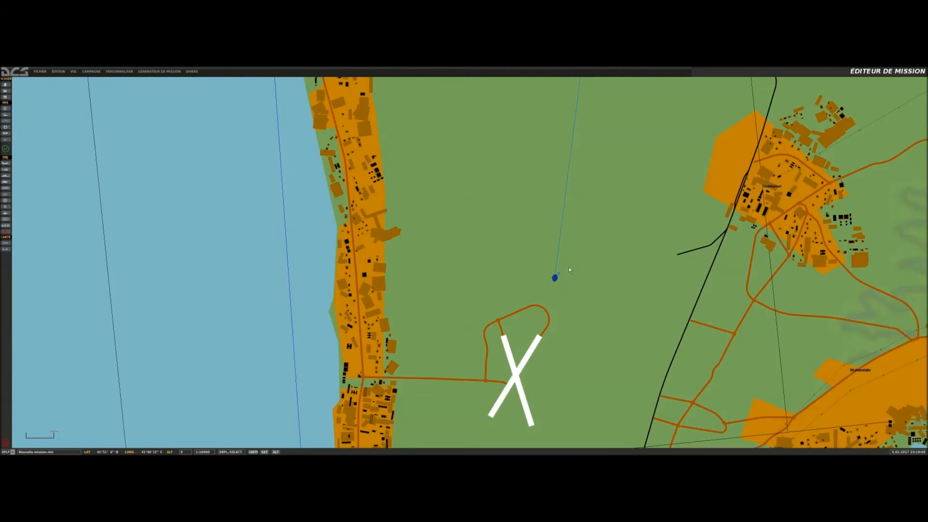
scroll(568, 267, "down", 2)
scroll(540, 269, "up", 4)
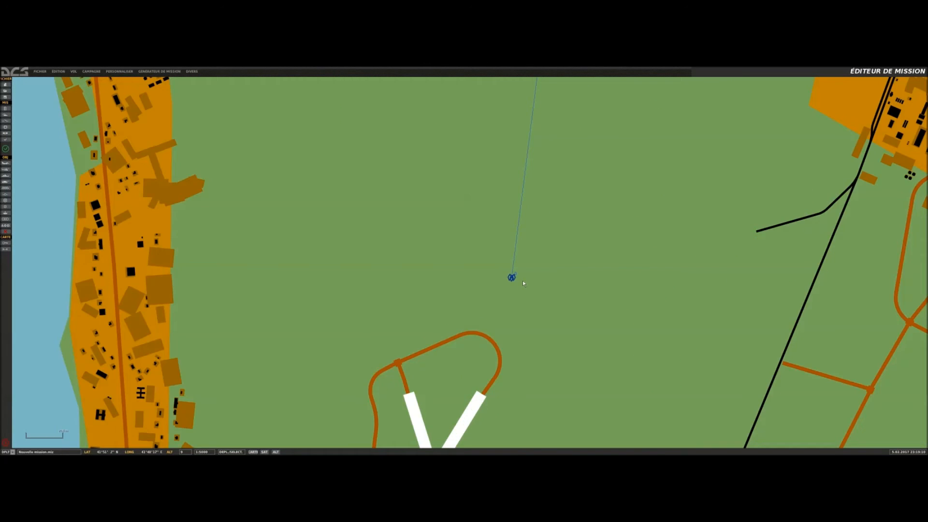
scroll(523, 284, "up", 2)
left_click(509, 277)
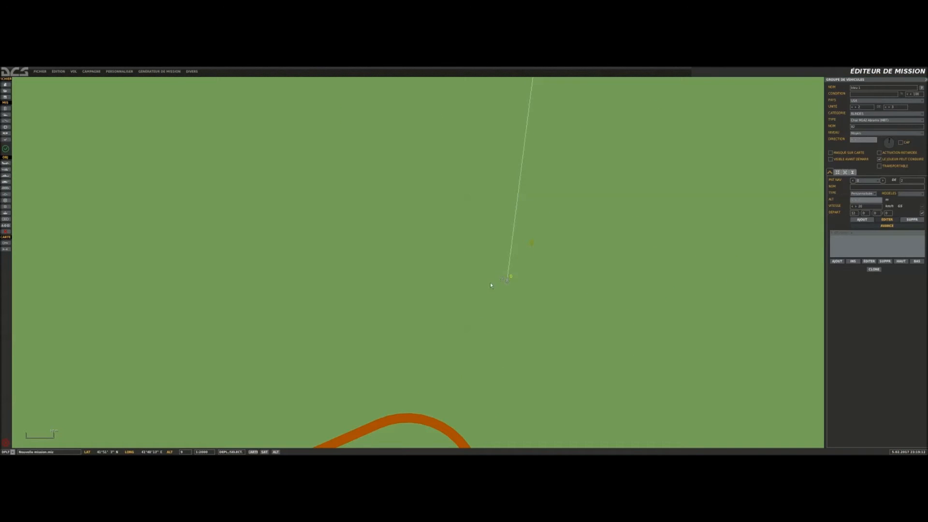
left_click_drag(501, 280, 501, 241)
scroll(512, 251, "up", 1)
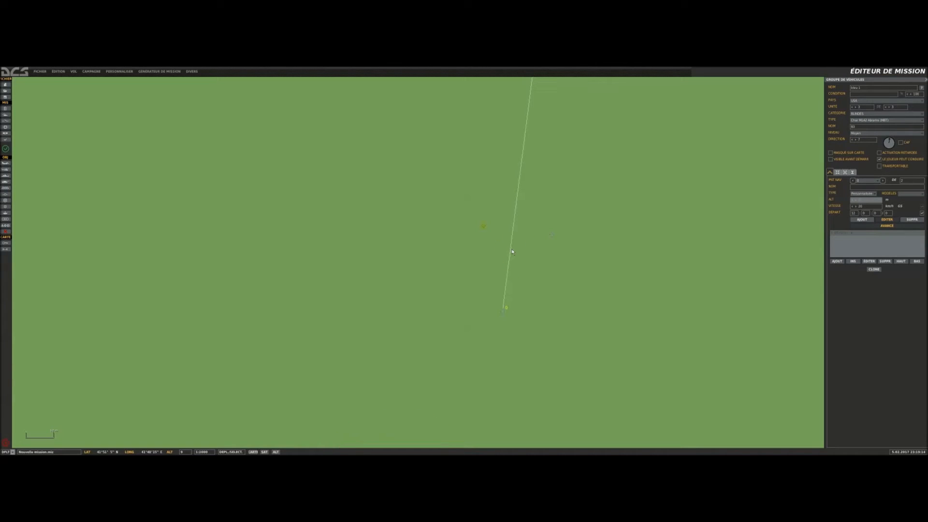
left_click(483, 230)
scroll(512, 285, "down", 2)
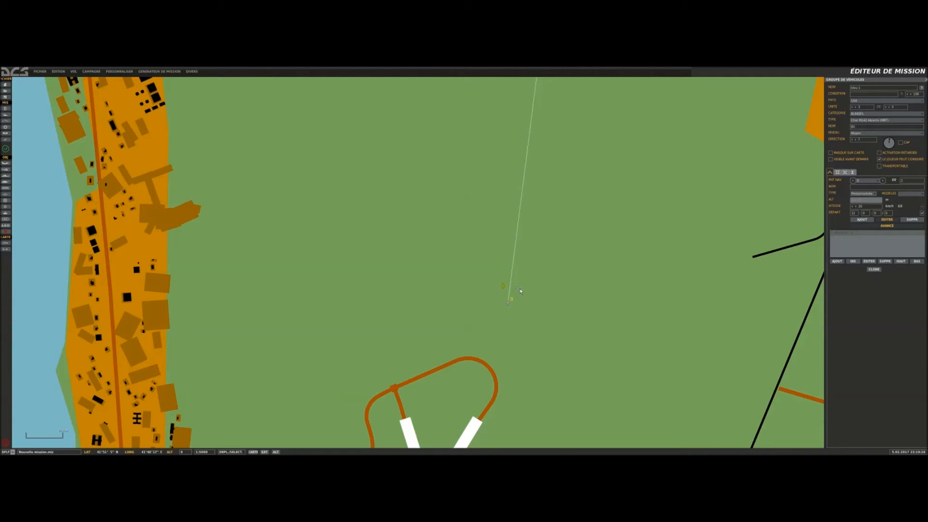
- Create a SUR BASCULE DE CONDITION trigger with a flag-true rule (MARQUEUR VRAI) for flag 1
left_click(5, 121)
left_click(681, 206)
left_click(718, 214)
left_click(710, 224)
left_click(762, 206)
left_click(788, 216)
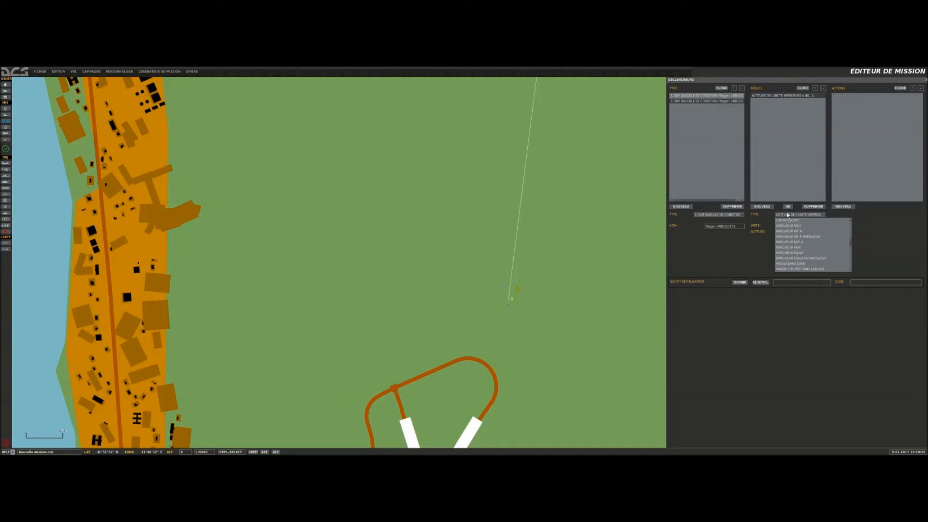
left_click(797, 248)
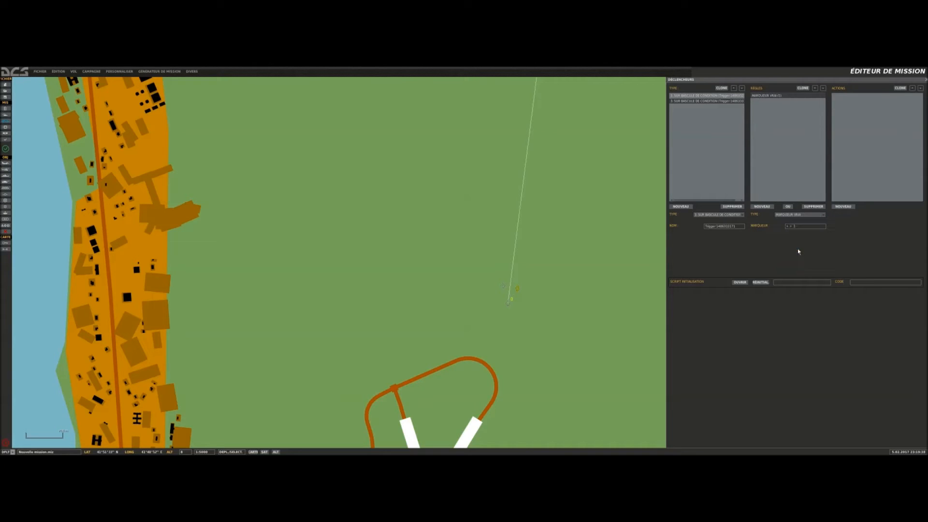
- Add an apply-template action (APPLIQUER LE MODELE) to the flag trigger for group bleu 1 with template Bleu 1
left_click(845, 207)
left_click(872, 214)
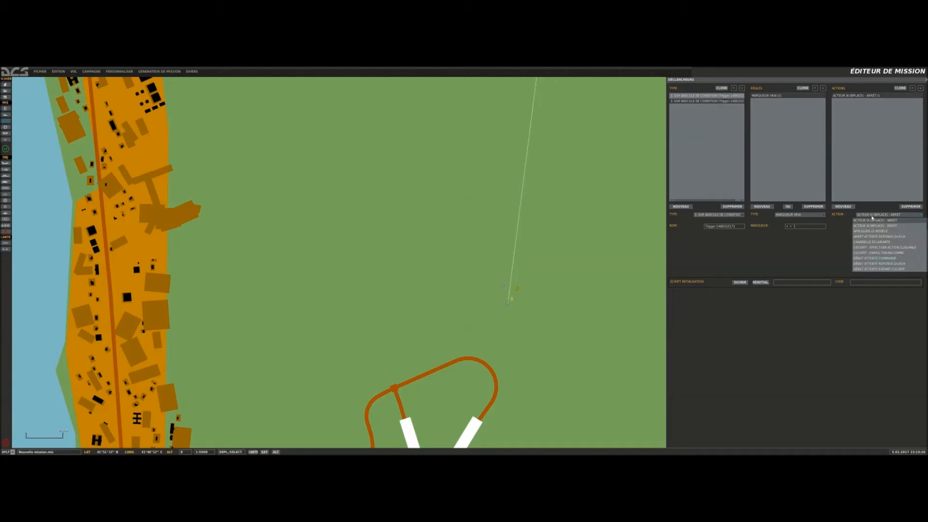
left_click(873, 231)
left_click(876, 226)
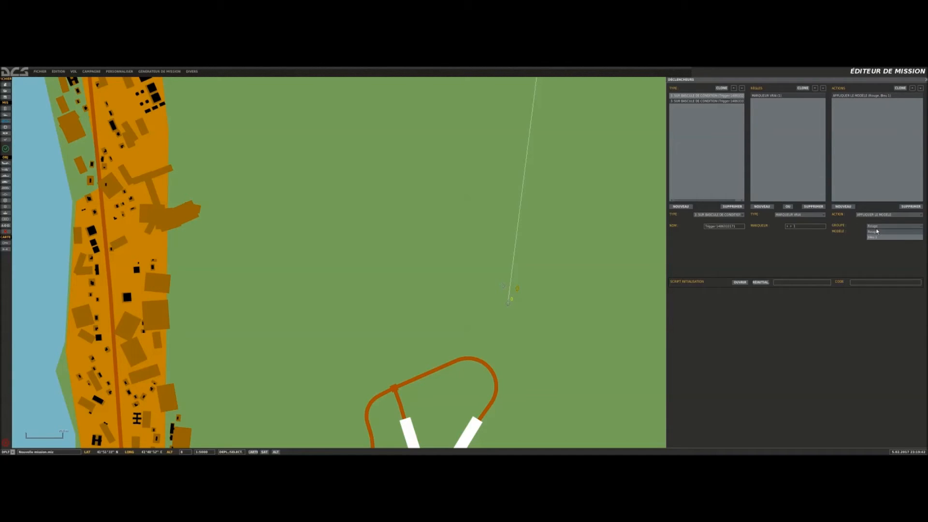
left_click(881, 237)
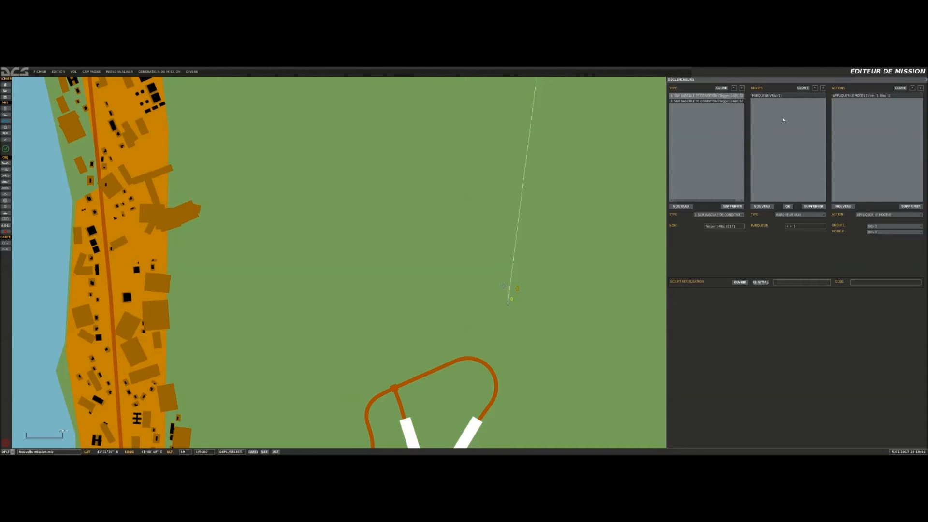
- Review the flag trigger's rule and template action against the Abrams' positions on the map
left_click(715, 96)
left_click(710, 96)
left_click(709, 100)
left_click(887, 97)
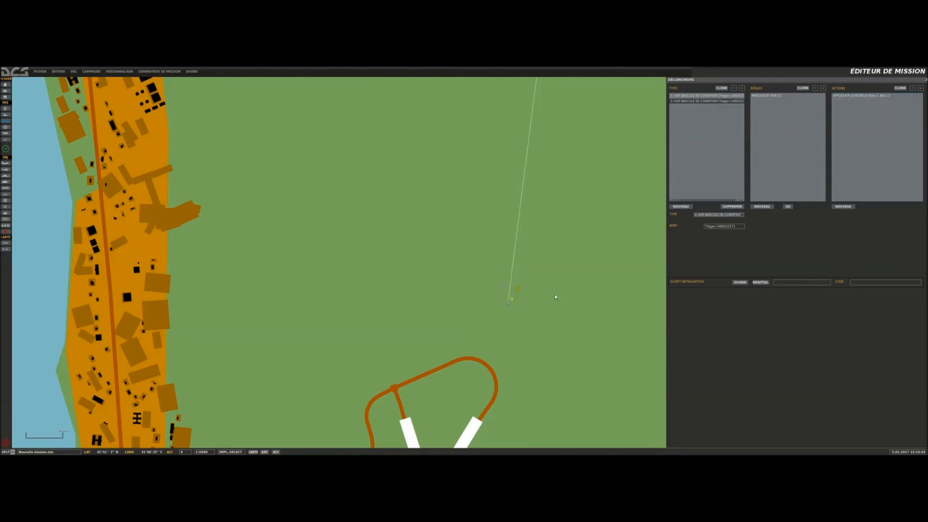
scroll(562, 217, "up", 5)
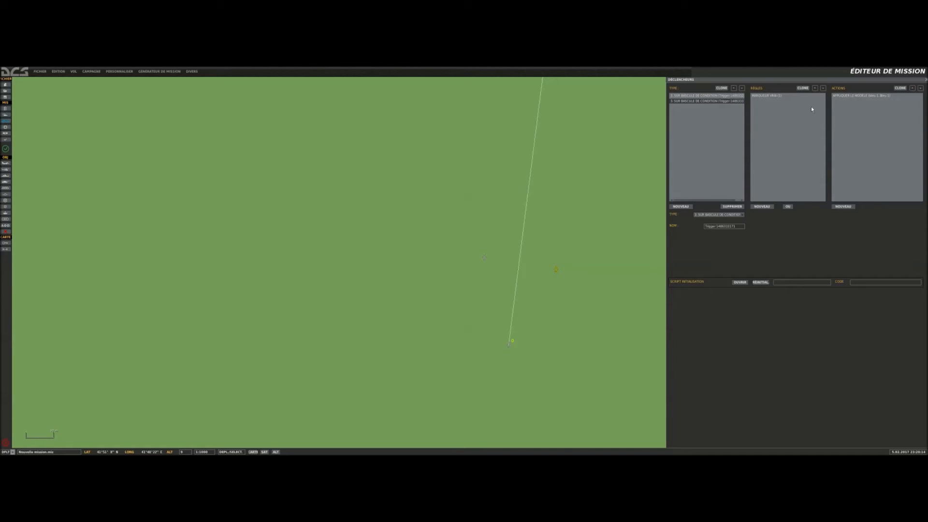
left_click(856, 96)
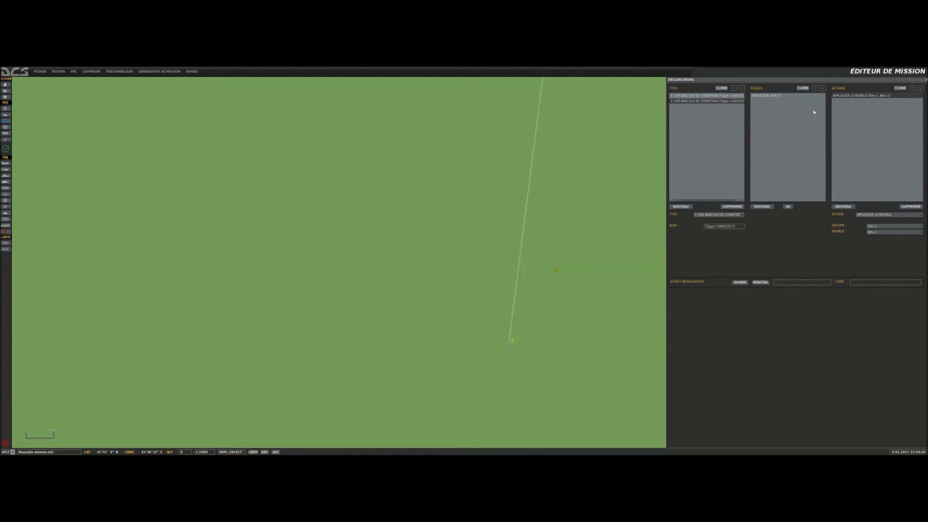
- Add a message-to-all action (MESSAGE A TOUS) reading "Stop ennemis en vue" to the moving-zone trigger
left_click(707, 96)
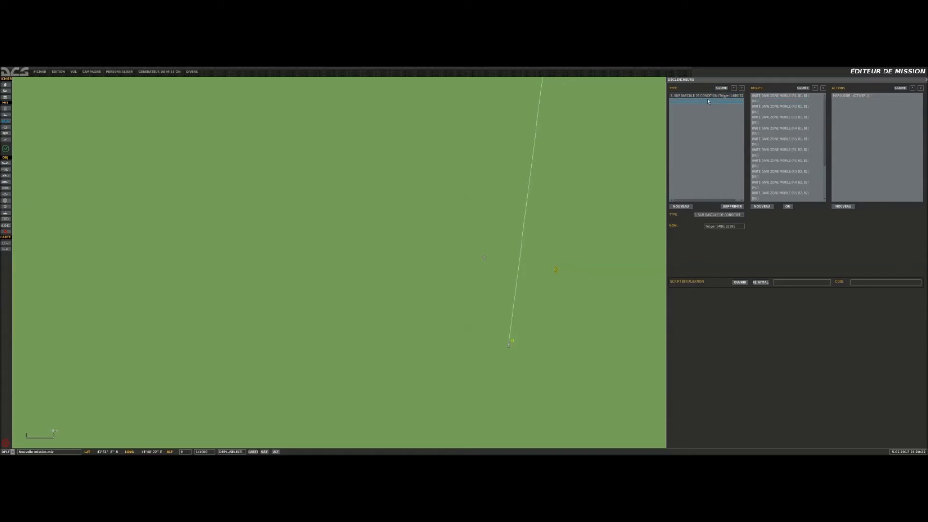
left_click(843, 206)
left_click(868, 215)
scroll(872, 230, "down", 8)
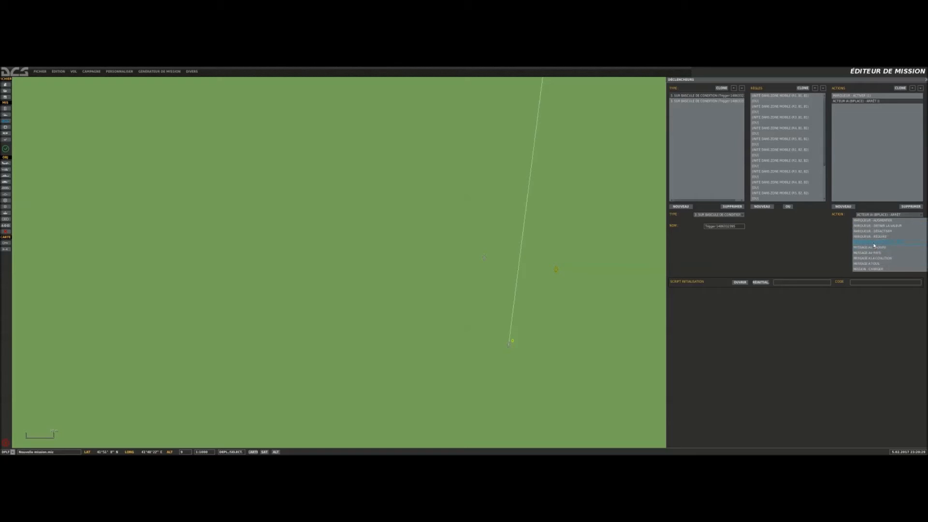
left_click(868, 263)
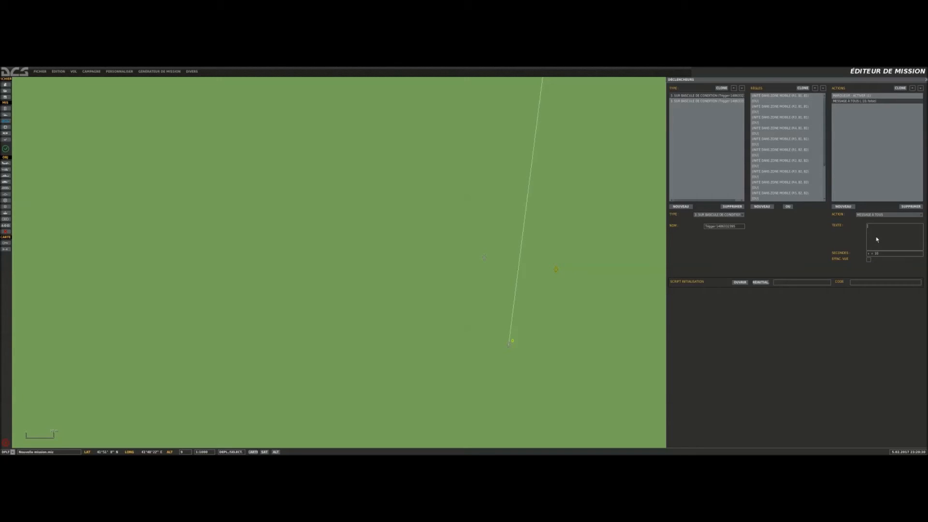
type("Stop ennemis en vue")
left_click(868, 254)
- Duplicate the template trigger and change the copy's rule to TEMPS DEPUIS MARQUEUR, flag 1, 10 seconds
left_click(720, 101)
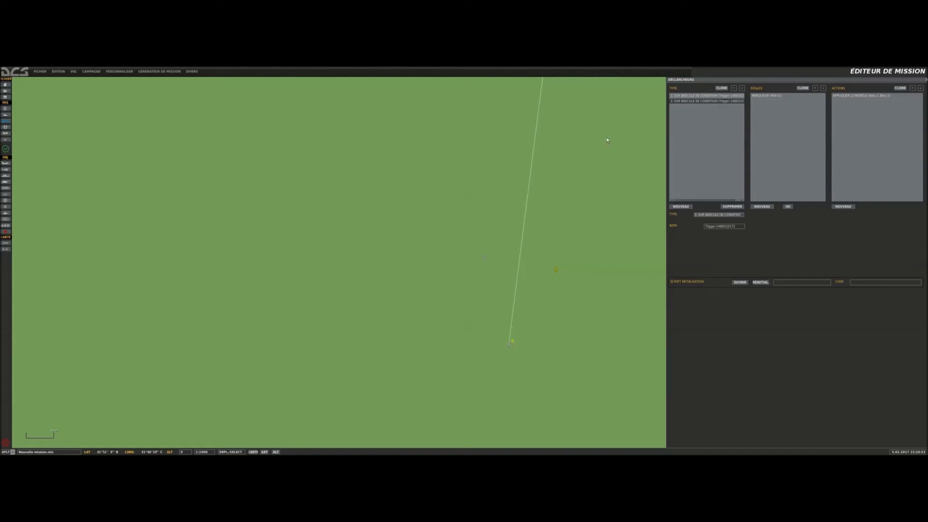
left_click(864, 96)
left_click(723, 89)
left_click(761, 97)
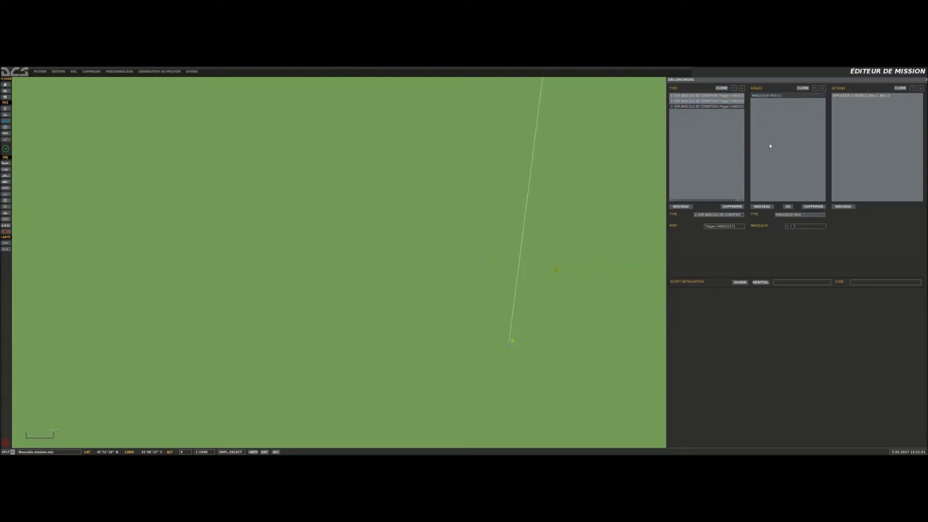
left_click(795, 216)
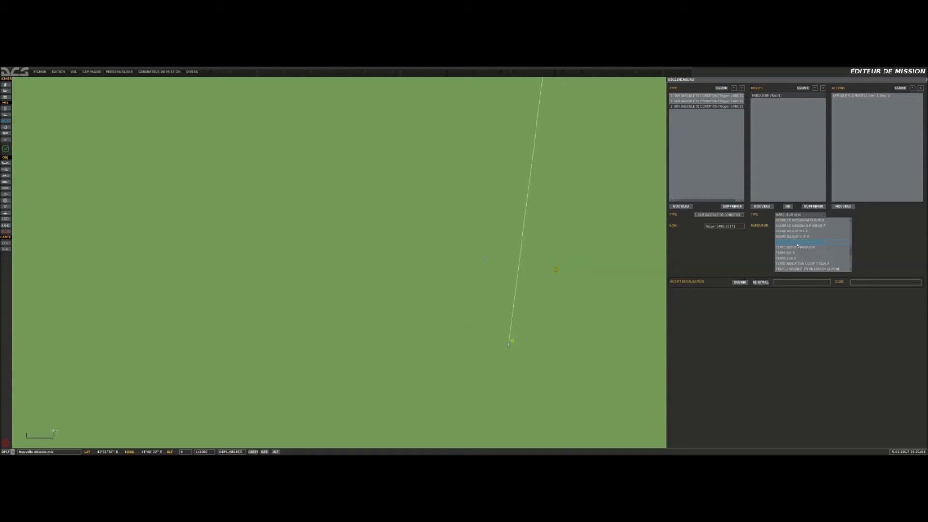
left_click(799, 247)
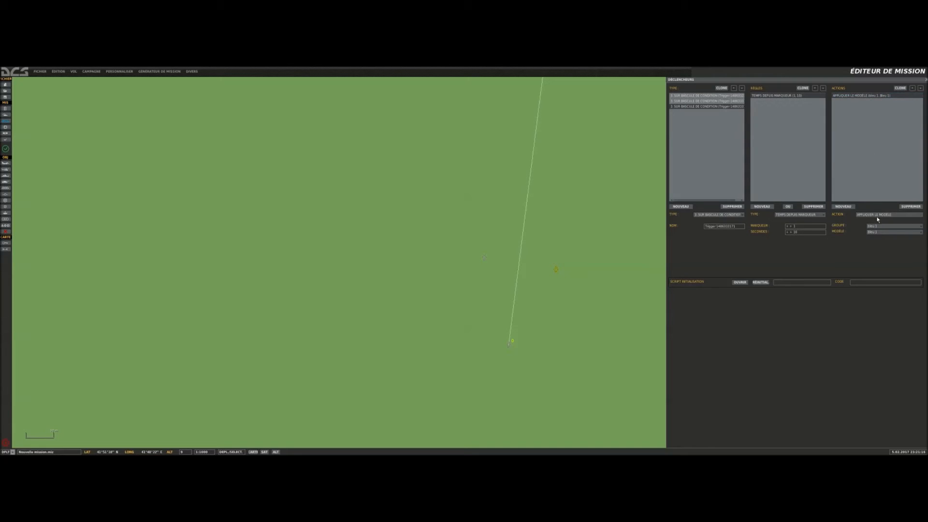
- Change the duplicated trigger's action to group resume (GROUPE - REPRENDRE) for group bleu 1
left_click(879, 215)
scroll(881, 234, "down", 5)
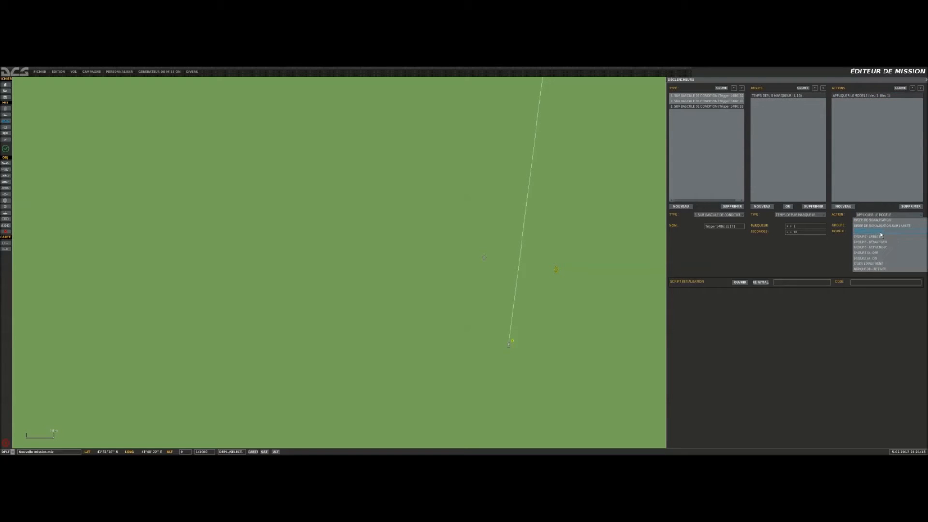
left_click(879, 248)
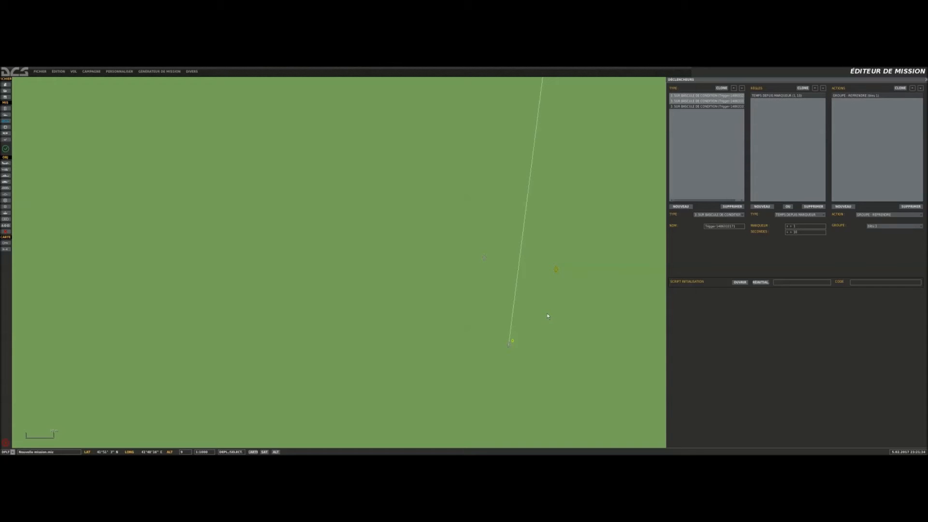
- Duplicate the group-resume trigger, set the copy's flag 1 rule to 15 seconds and its action to group stop (GROUPE - ARRETER) for bleu 1
left_click(722, 88)
left_click(776, 96)
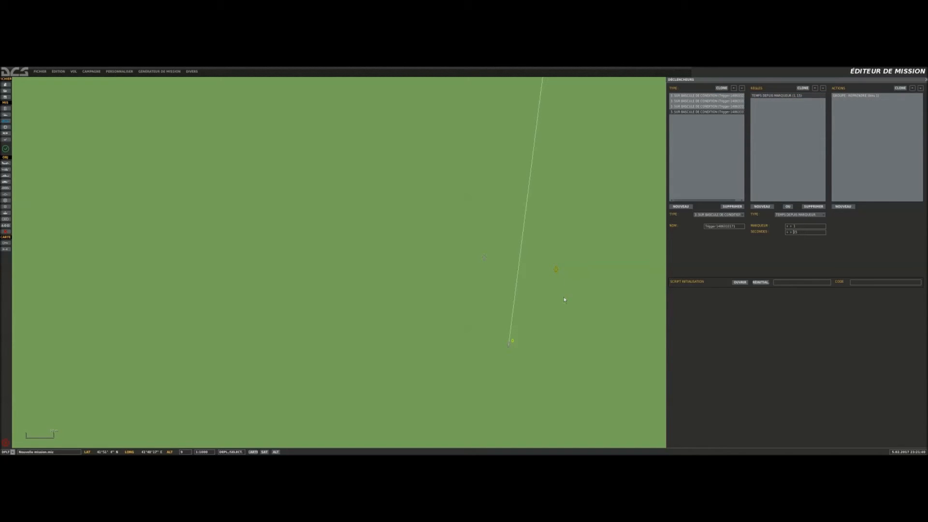
left_click(859, 95)
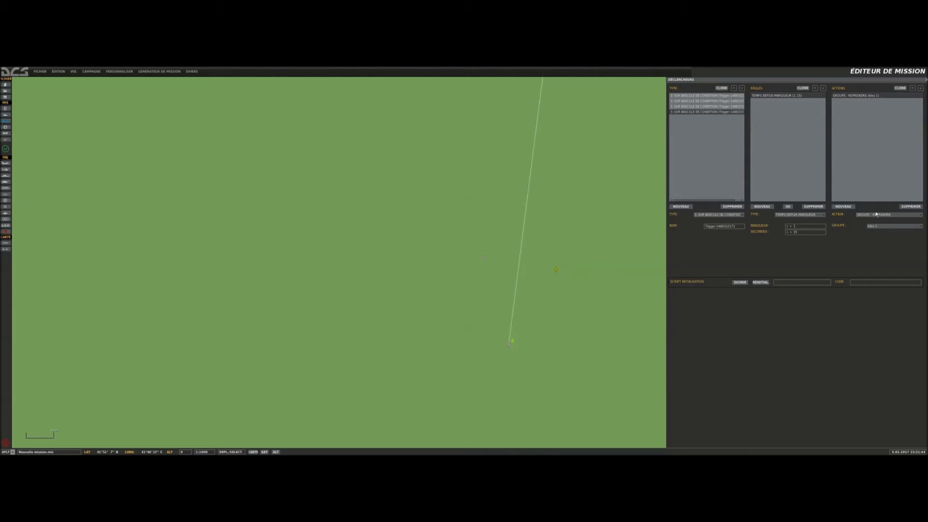
left_click(883, 220)
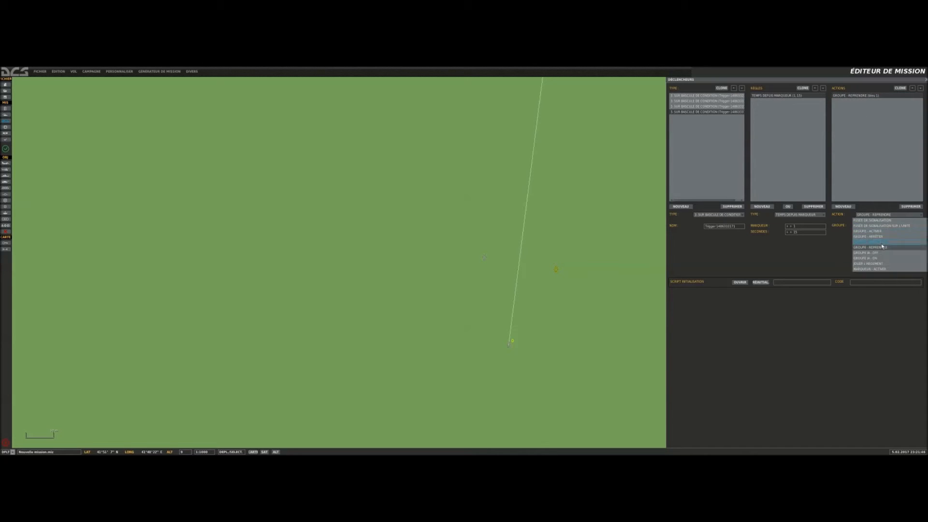
left_click(884, 240)
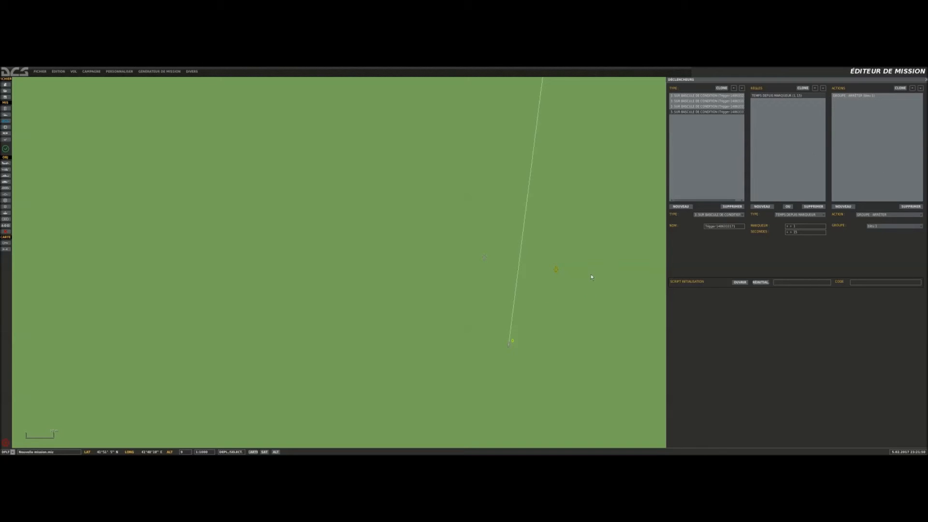
- Run the mission and watch the Abrams group's movement in the external ground view and on the map
scroll(593, 250, "down", 1)
scroll(589, 241, "down", 6)
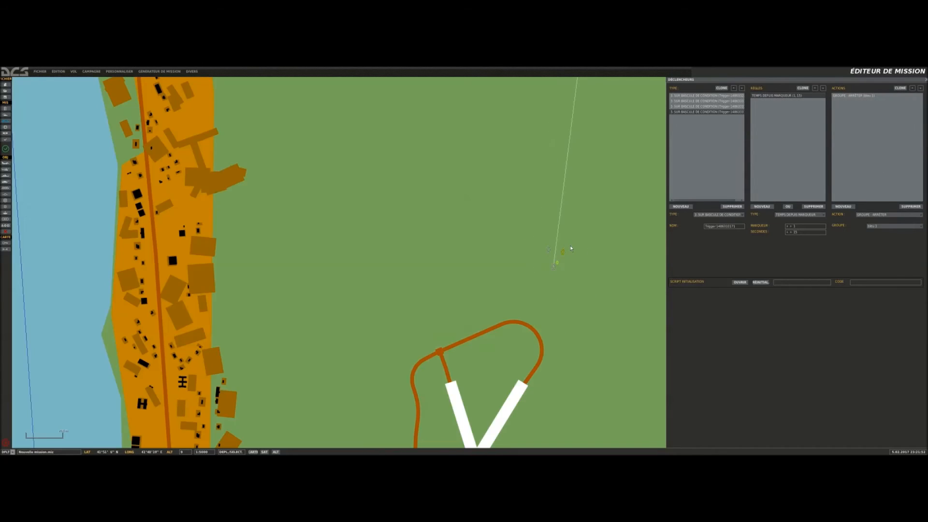
left_click_drag(578, 201, 558, 225)
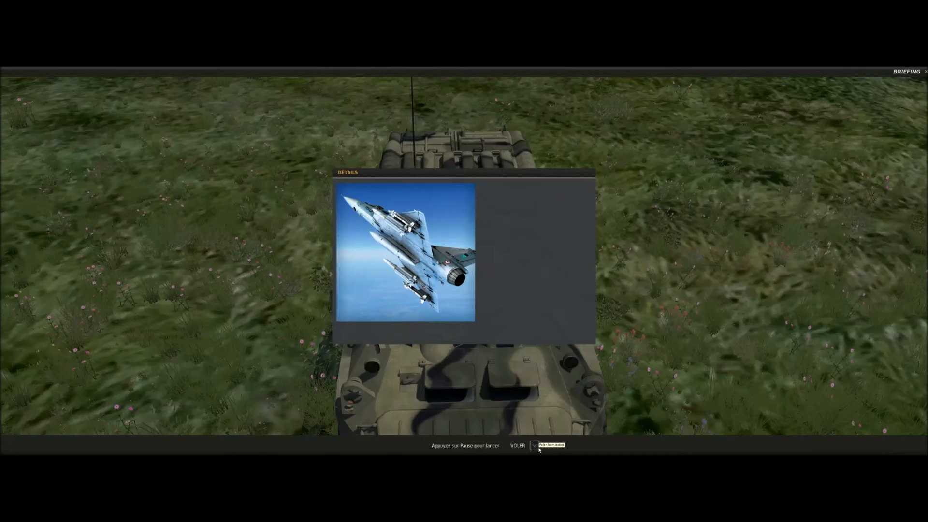
left_click(535, 446)
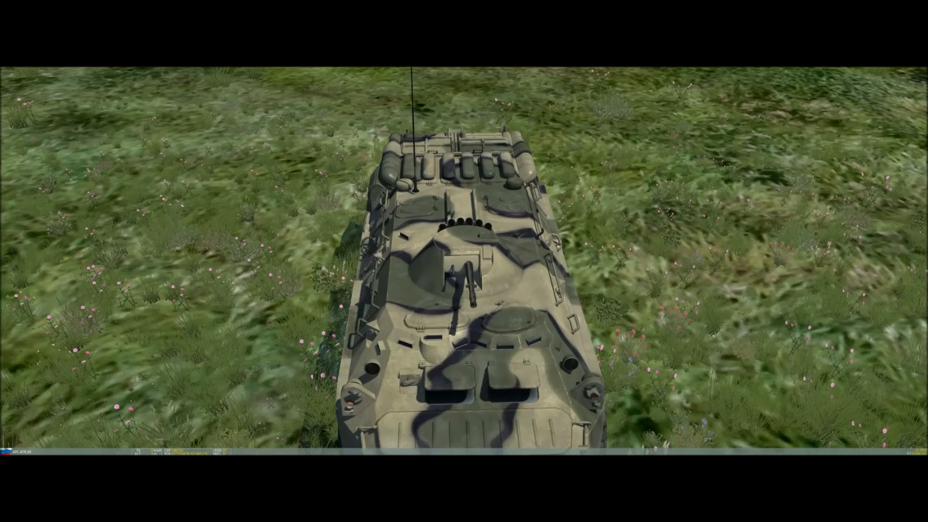
key("F10")
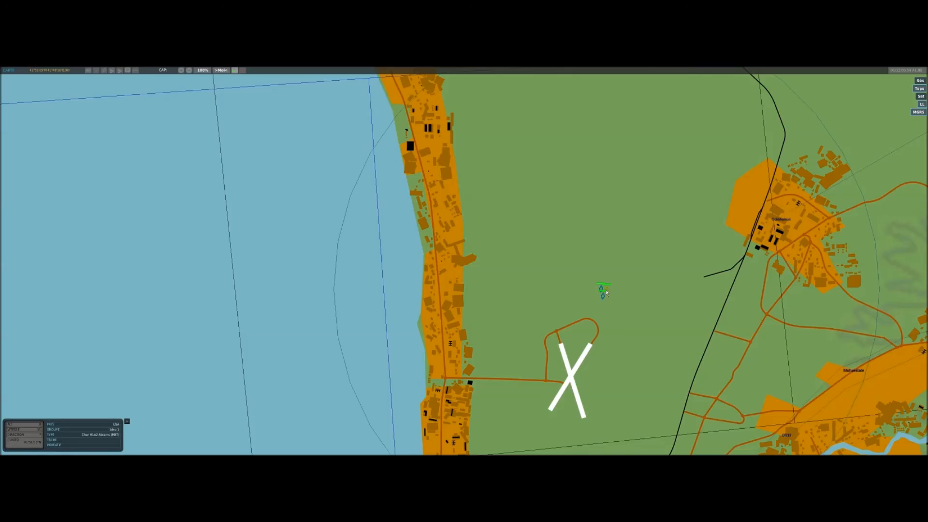
key("F7")
scroll(464, 261, "down", 10)
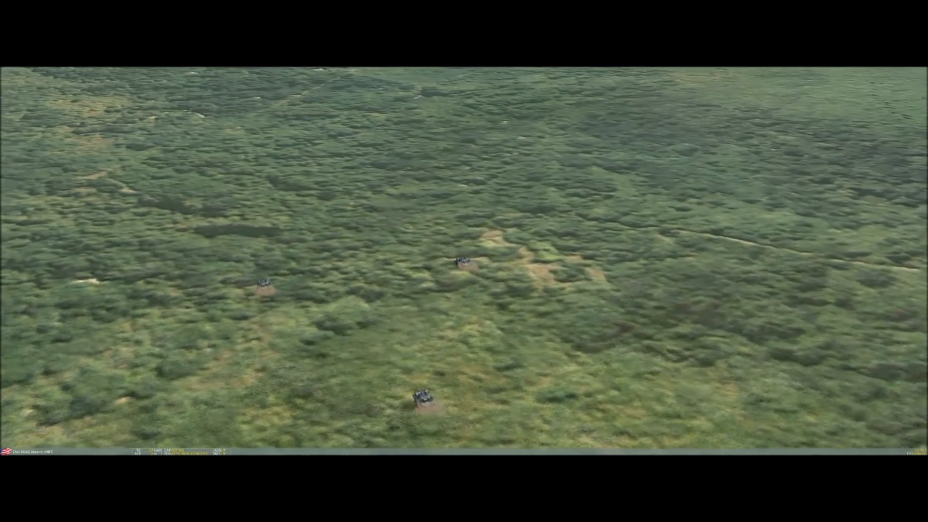
scroll(464, 261, "down", 4)
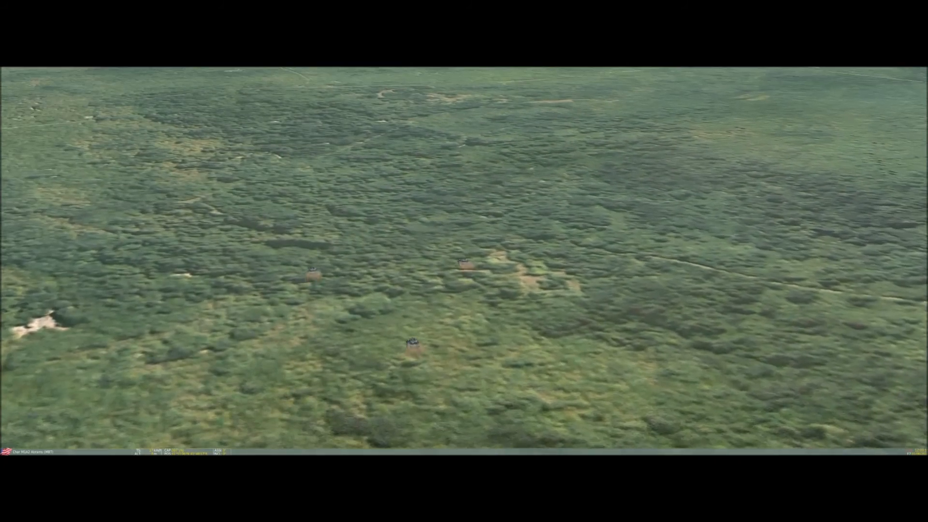
scroll(464, 261, "down", 5)
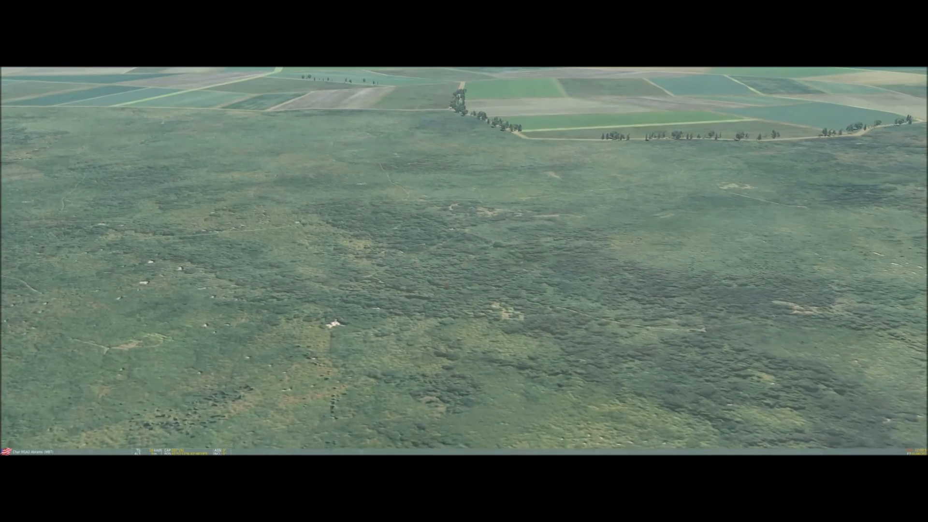
key("F10")
scroll(607, 285, "down", 4)
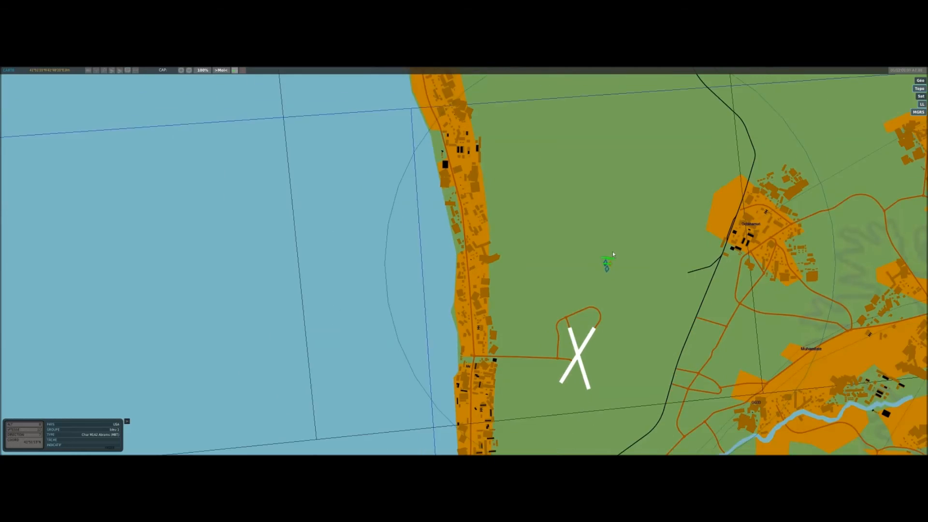
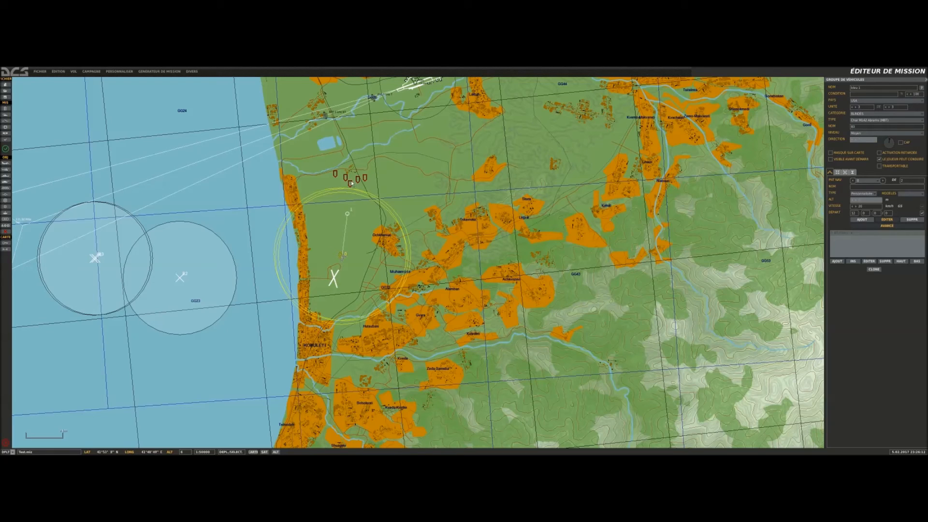
- Move the nearest sea trigger zone over the Abrams, set its radius to 3500 and compare it with the tanks' range circles
left_click_drag(181, 278, 342, 257)
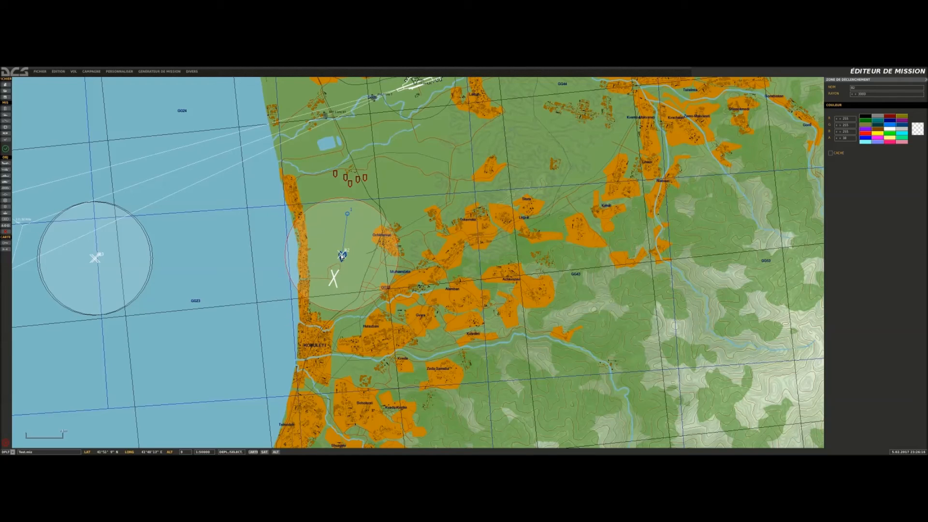
left_click_drag(342, 256, 337, 256)
left_click(888, 95)
key("Delete")
type("5")
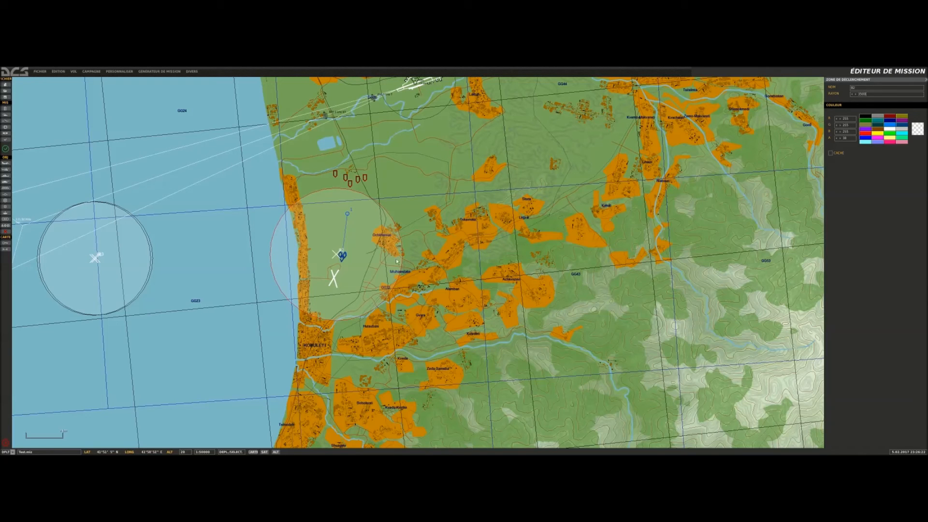
left_click(343, 256)
scroll(344, 257, "up", 5)
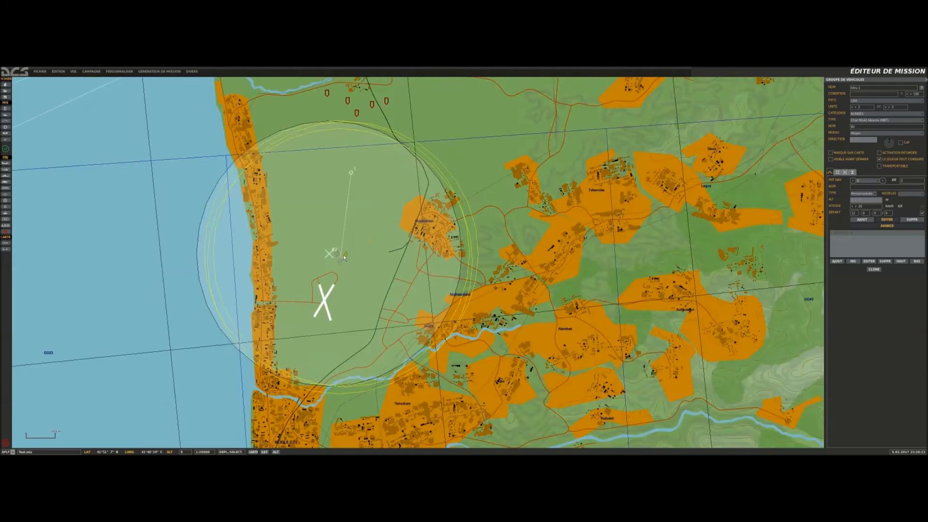
- Move the resized trigger zone from the Abrams back over the sea west of Kobuleti
left_click(260, 259)
scroll(260, 259, "down", 5)
right_click_drag(241, 262, 331, 242)
left_click_drag(331, 243, 229, 255)
- Separate the two overlapping sea zones by moving one southwest, and set the moved zone's radius to 3500
left_click_drag(101, 244, 78, 300)
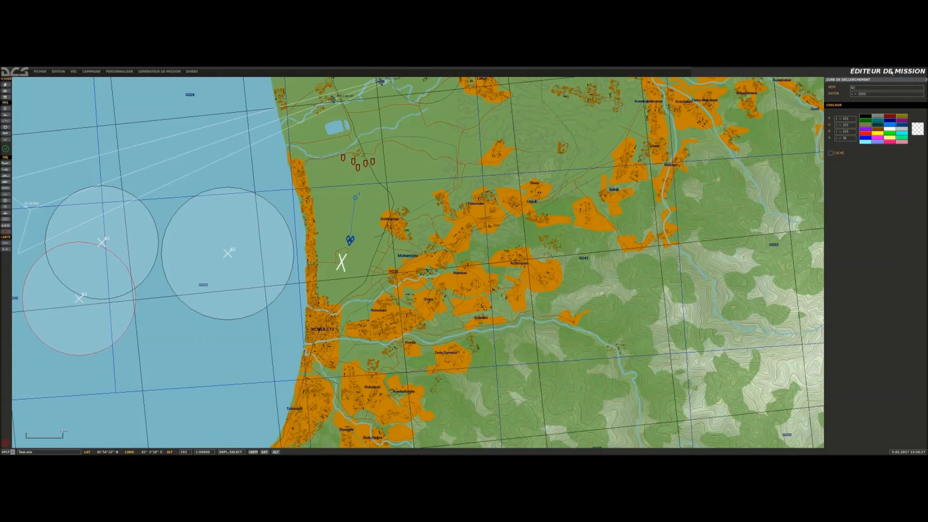
left_click_drag(885, 95, 818, 107)
type("350")
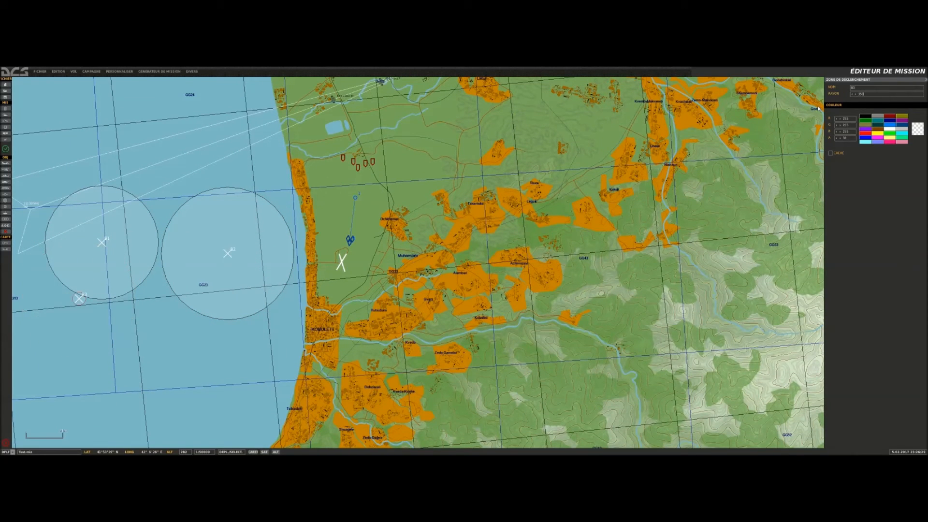
type("0")
left_click_drag(79, 301, 73, 329)
- Set the remaining northwestern zone's radius to 3500 and rearrange the zones over the sea
left_click(102, 243)
left_click_drag(882, 98, 822, 103)
type("3500")
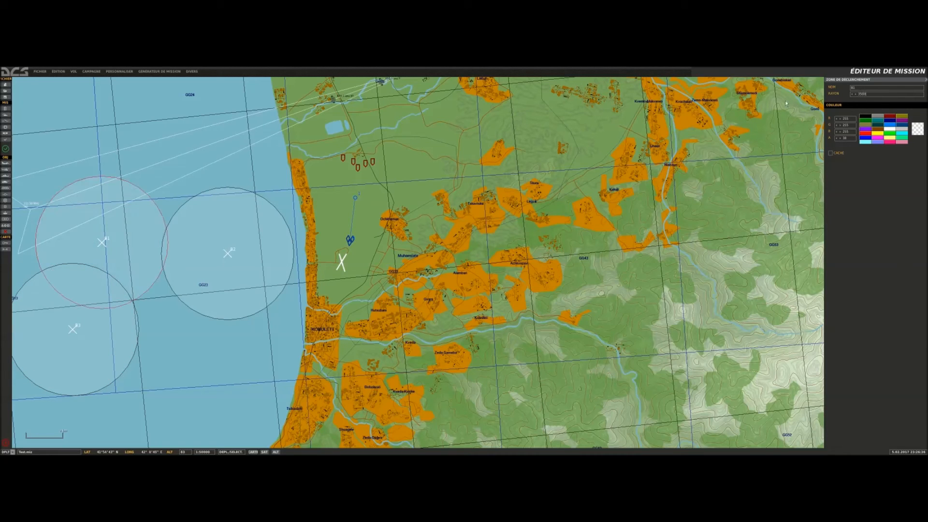
left_click(234, 286)
left_click_drag(229, 257, 225, 269)
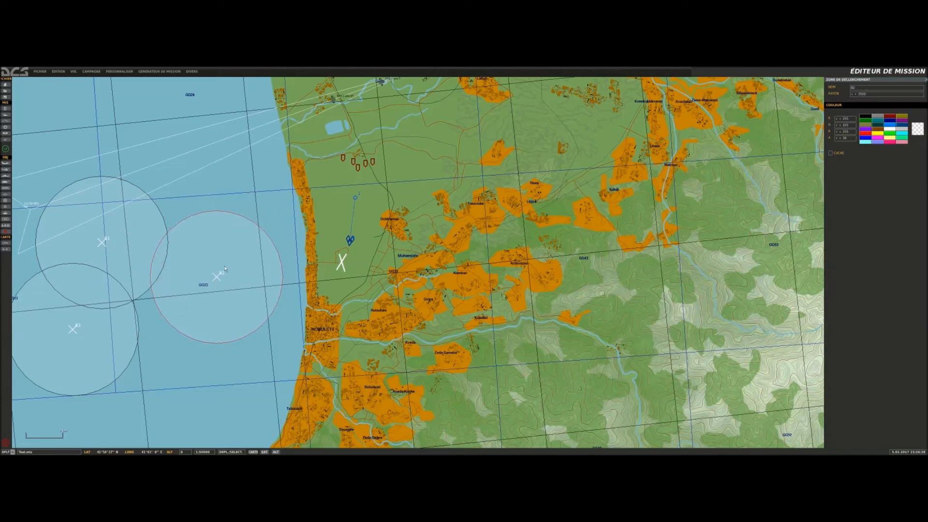
left_click_drag(104, 243, 116, 245)
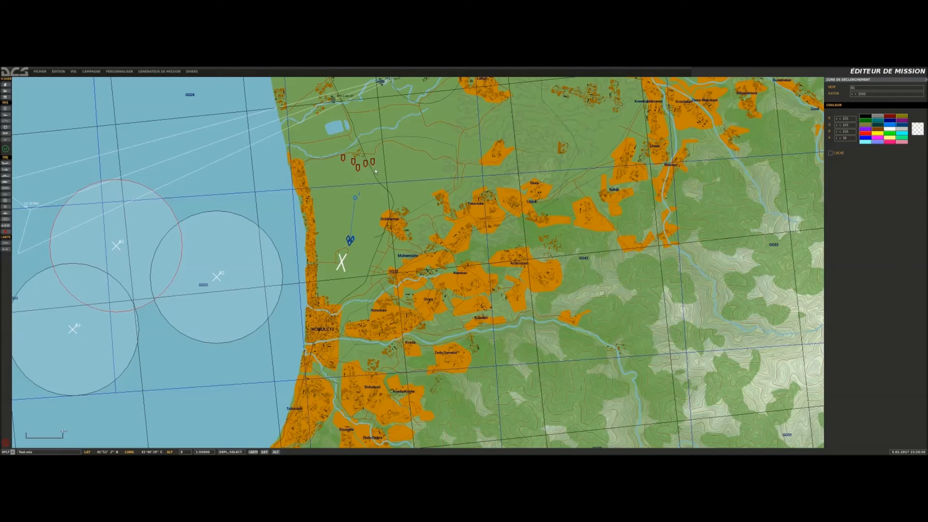
- Examine the Russian group's units and range circles north of the Abrams, and open the trigger list
scroll(375, 169, "up", 2)
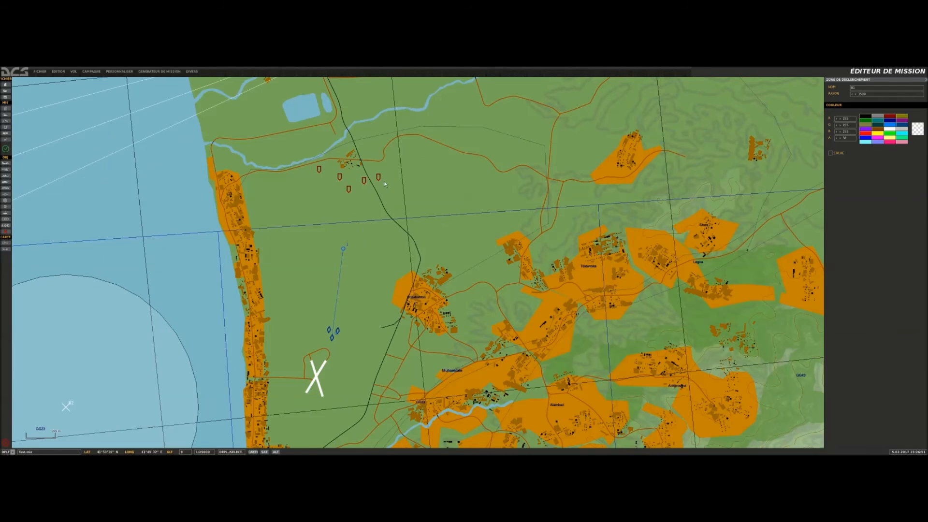
left_click(360, 184)
left_click(350, 189)
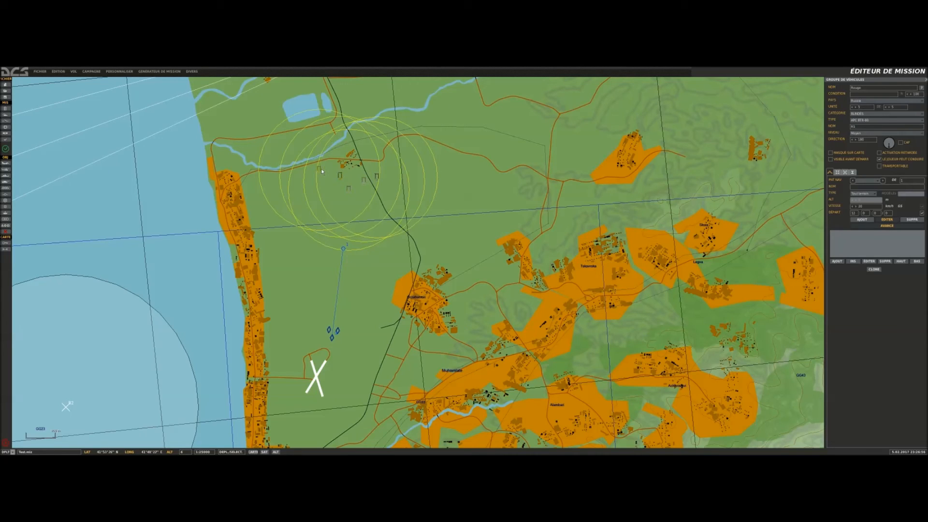
left_click_drag(320, 171, 323, 172)
left_click(5, 120)
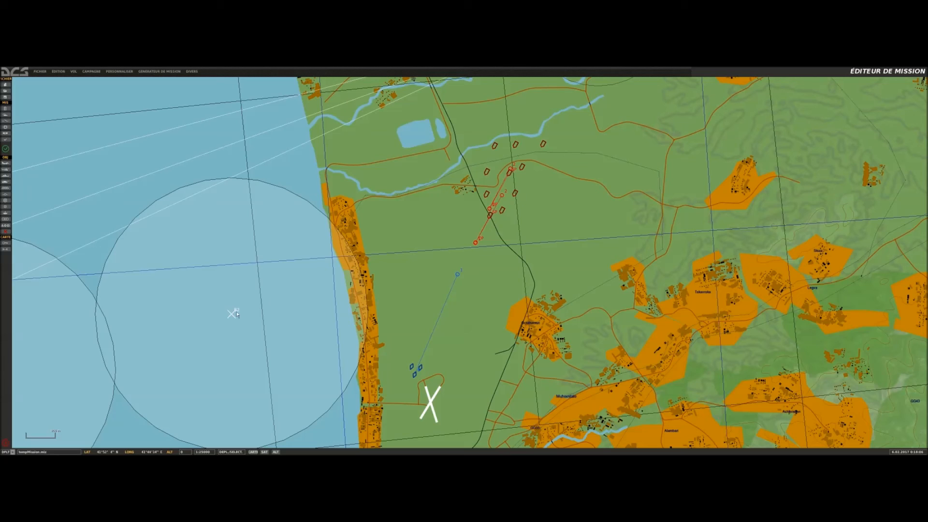
- Place the nearest trigger zone over the Abrams' route and return it to the sea
left_click_drag(237, 315, 427, 336)
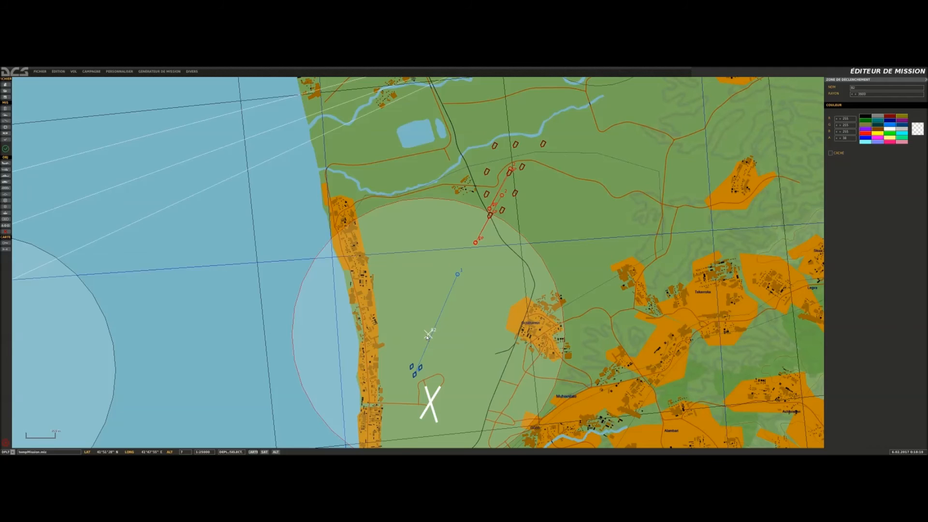
left_click_drag(427, 337, 217, 313)
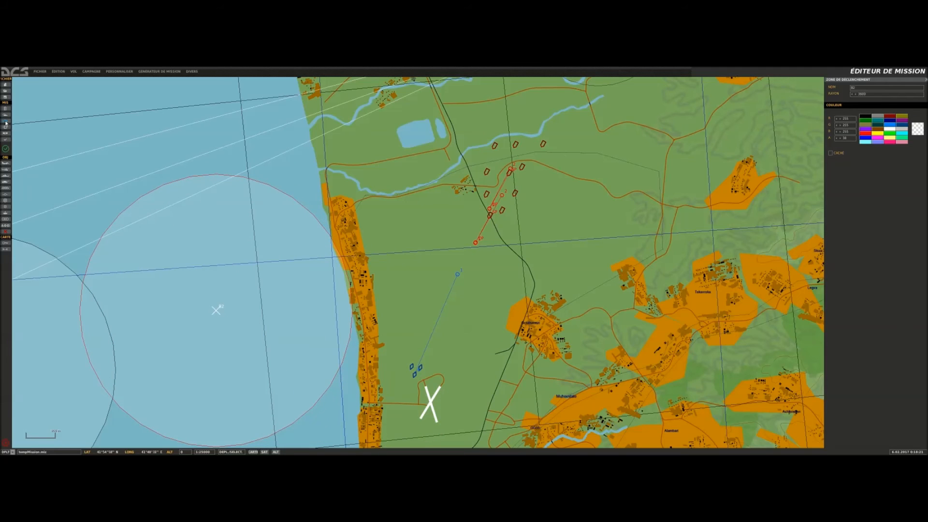
- Examine the rules and actions of the timed group-stop trigger and the flag-activation trigger that follows it
left_click(5, 122)
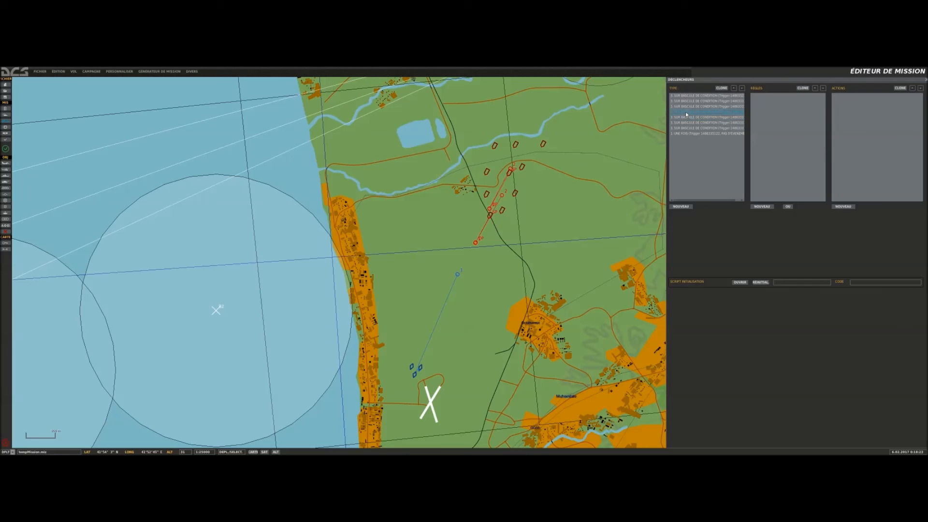
left_click(687, 117)
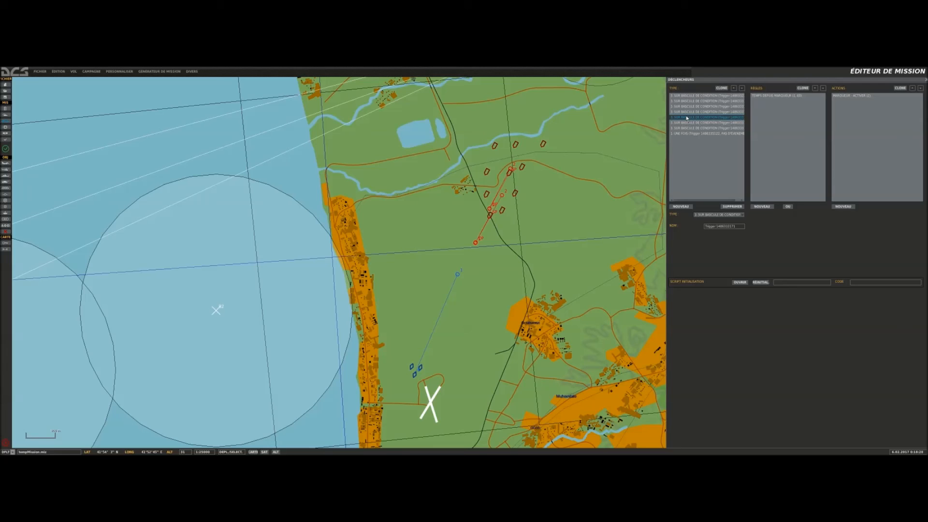
left_click(687, 112)
left_click(774, 96)
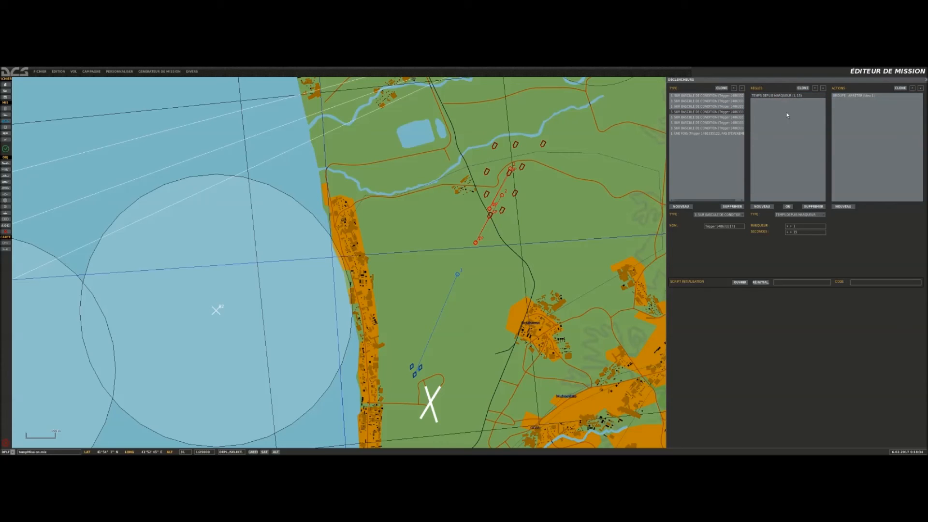
left_click(727, 120)
left_click(861, 95)
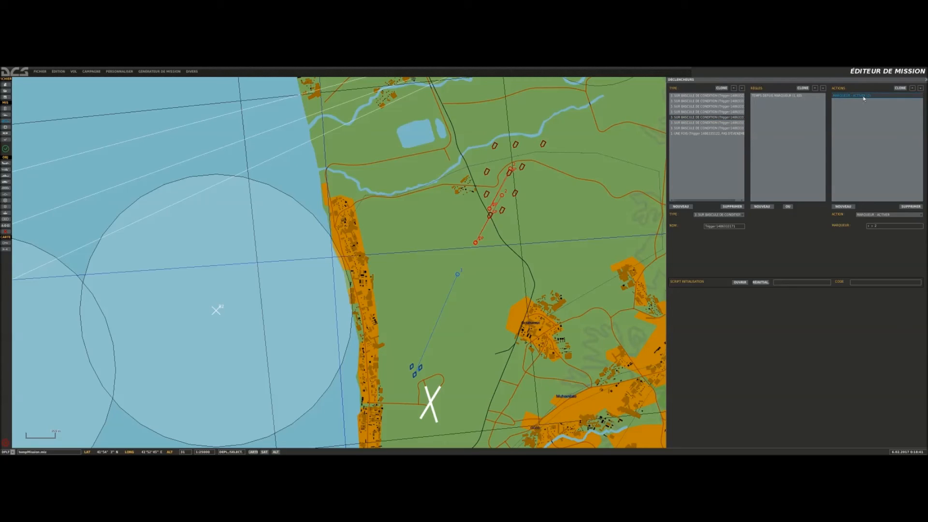
- Examine the rule, message and group-resume action of the trigger after flag activation, and open the flag-deactivation trigger
left_click(708, 122)
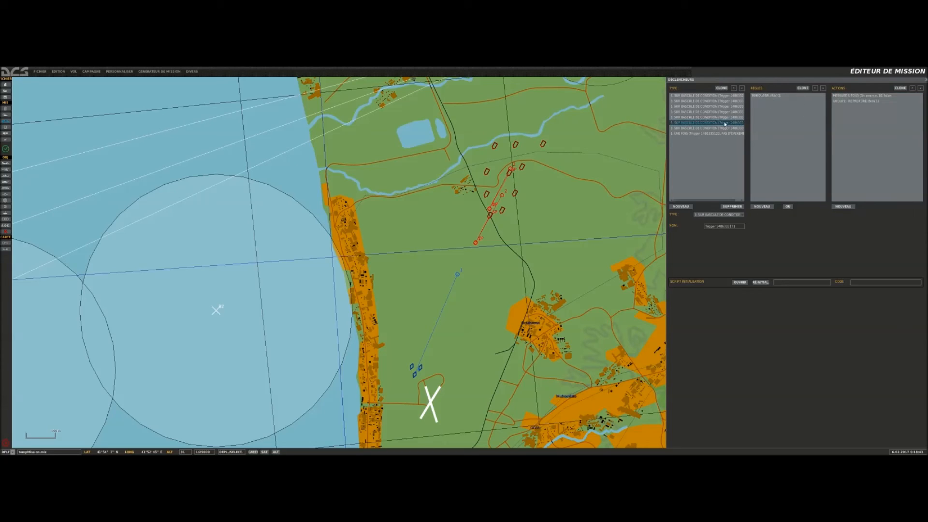
left_click(703, 112)
left_click(769, 95)
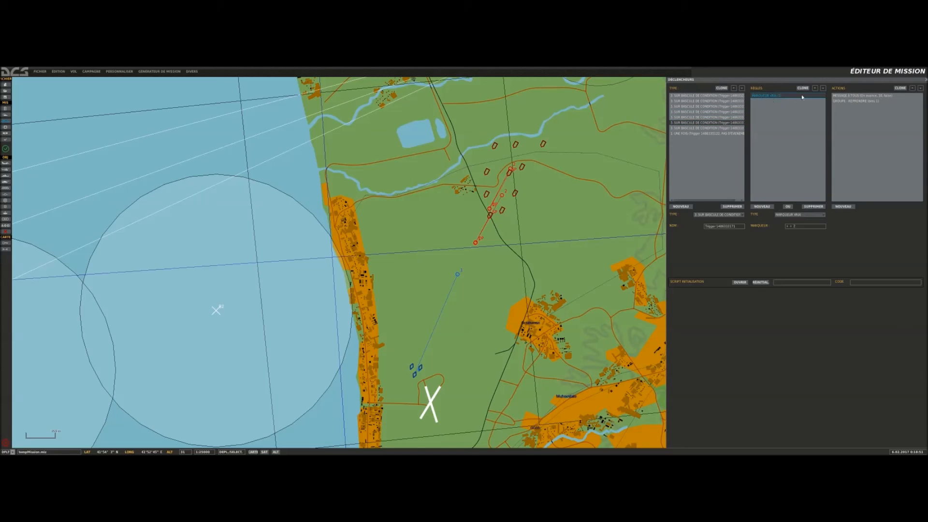
left_click(860, 96)
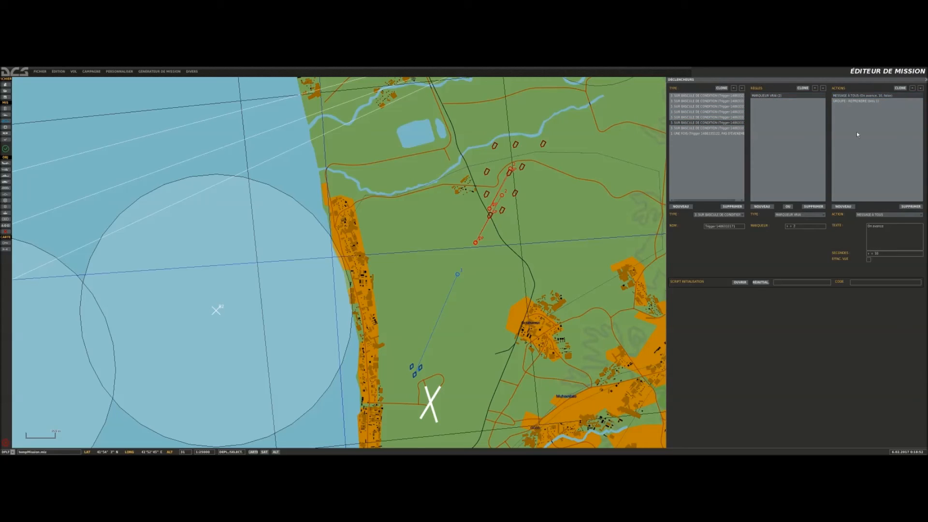
left_click(852, 102)
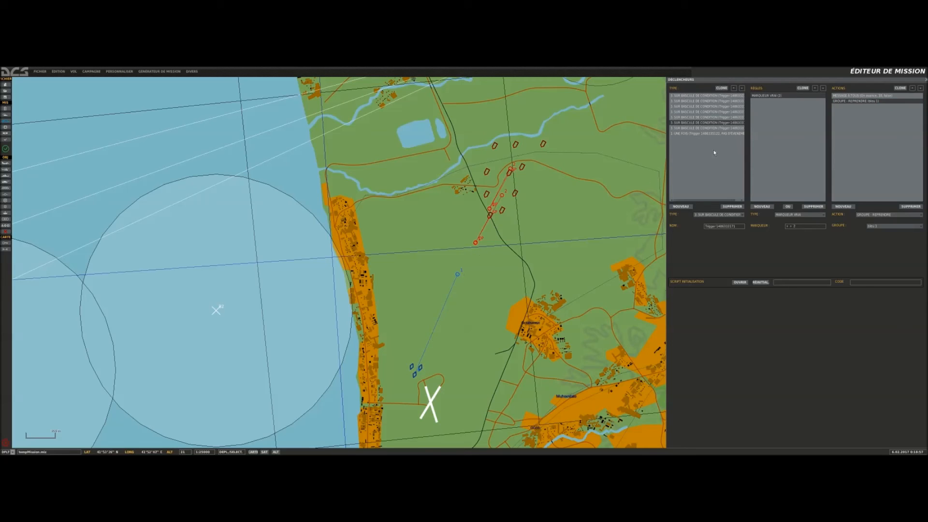
left_click(719, 128)
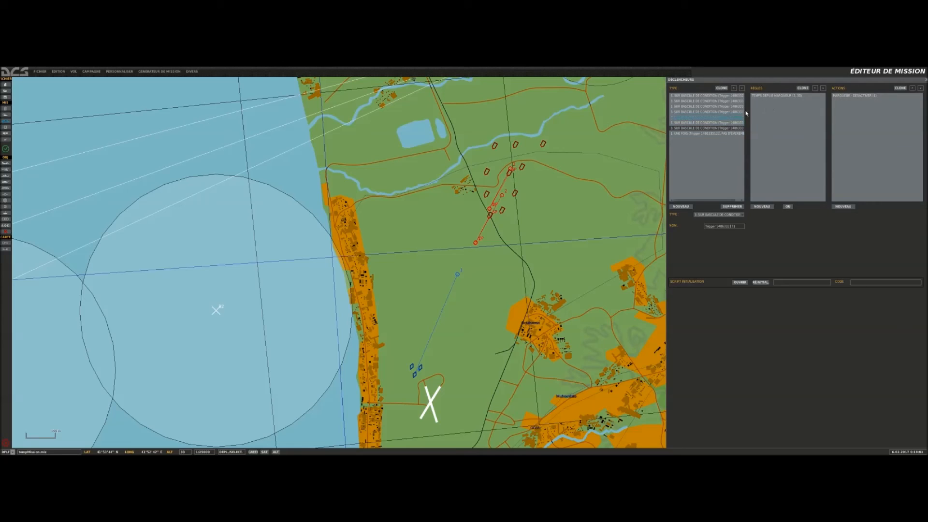
- Examine the time-since-flag rule and the flag-deactivation action of the second-to-last trigger
left_click(721, 133)
left_click(796, 97)
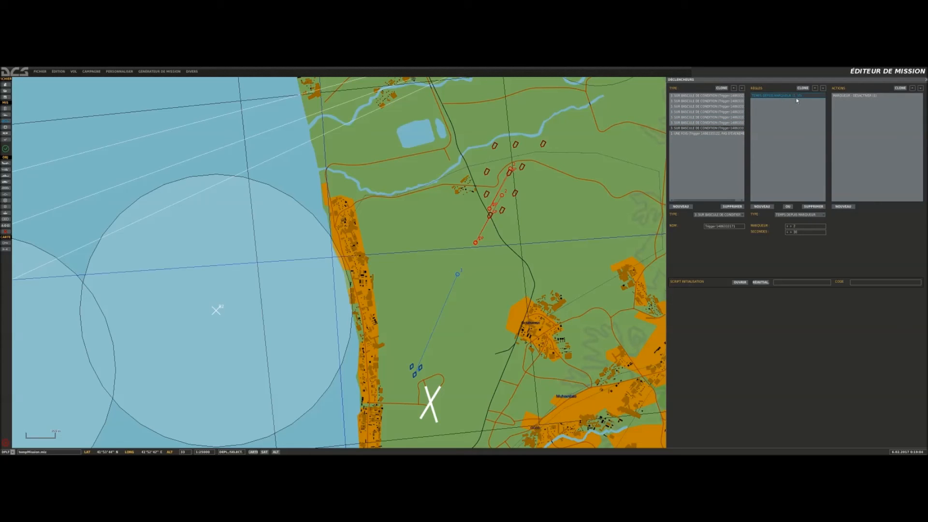
left_click(841, 97)
- Review the first few switched-condition triggers in the list, checking their moving-zone rules and flag actions
left_click(697, 96)
left_click(690, 96)
left_click(694, 100)
left_click(694, 106)
left_click(694, 111)
left_click(694, 98)
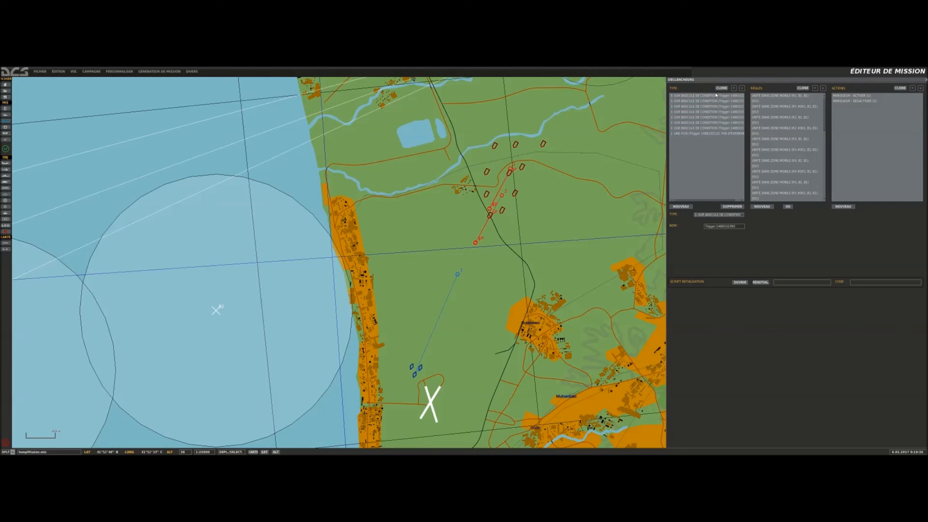
- Shift the nearest trigger zone step by step along the Abrams' route toward the Russian group, and put it back over the sea
left_click_drag(210, 322, 431, 332)
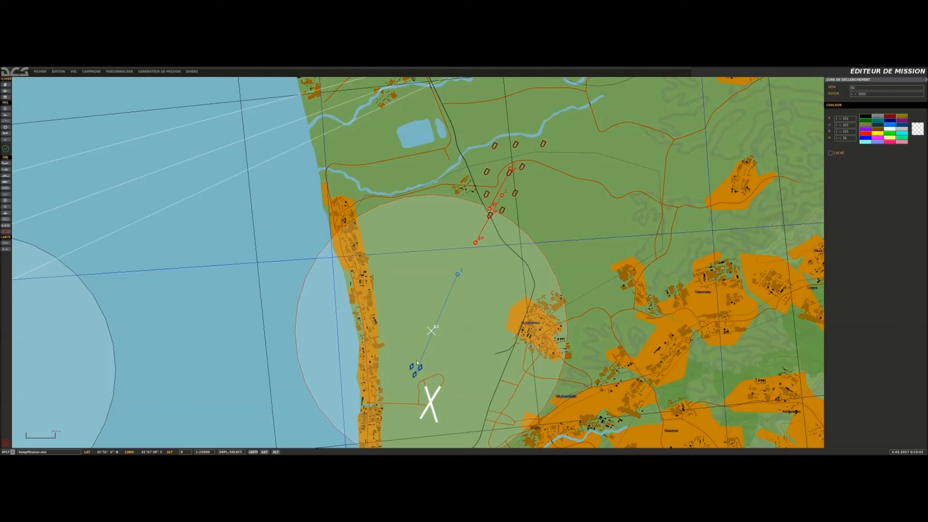
left_click_drag(431, 332, 435, 319)
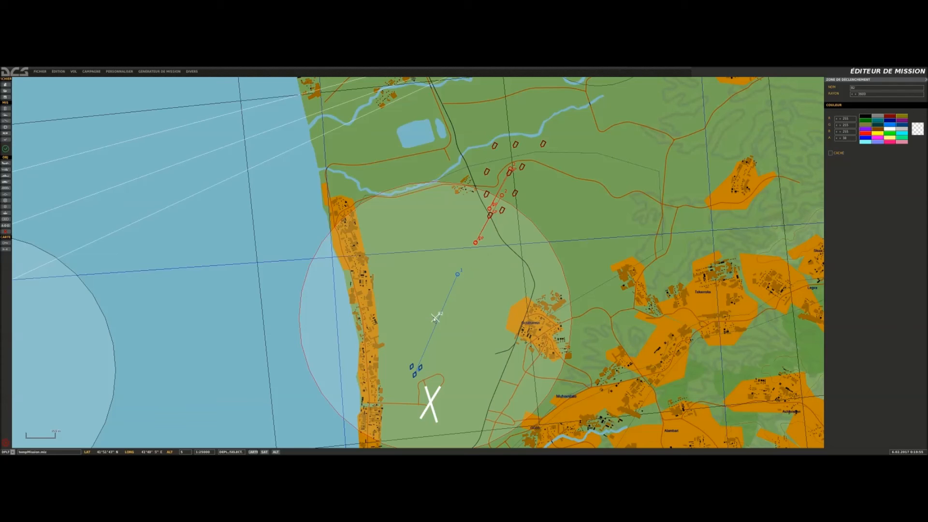
left_click(333, 329)
left_click_drag(432, 319, 435, 301)
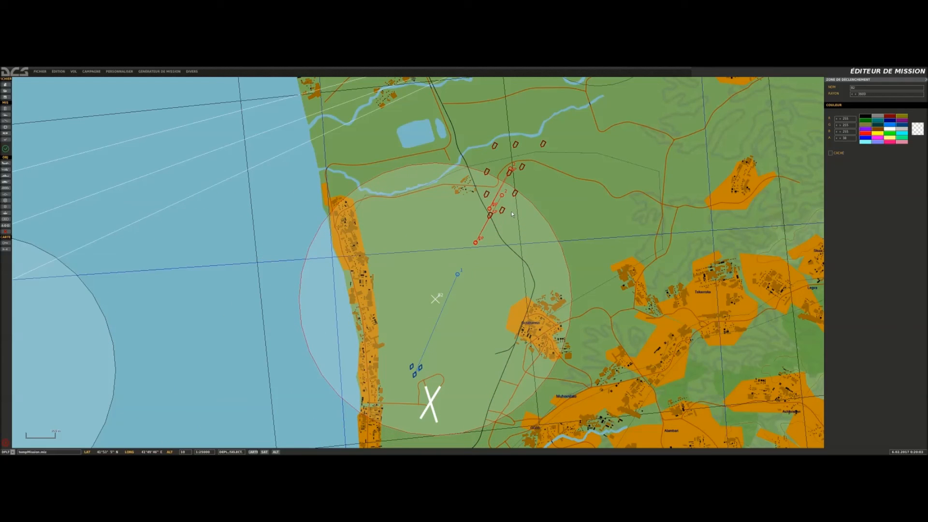
mouse_move(435, 299)
left_mouse_down()
mouse_move(456, 292)
mouse_move(451, 297)
left_mouse_up()
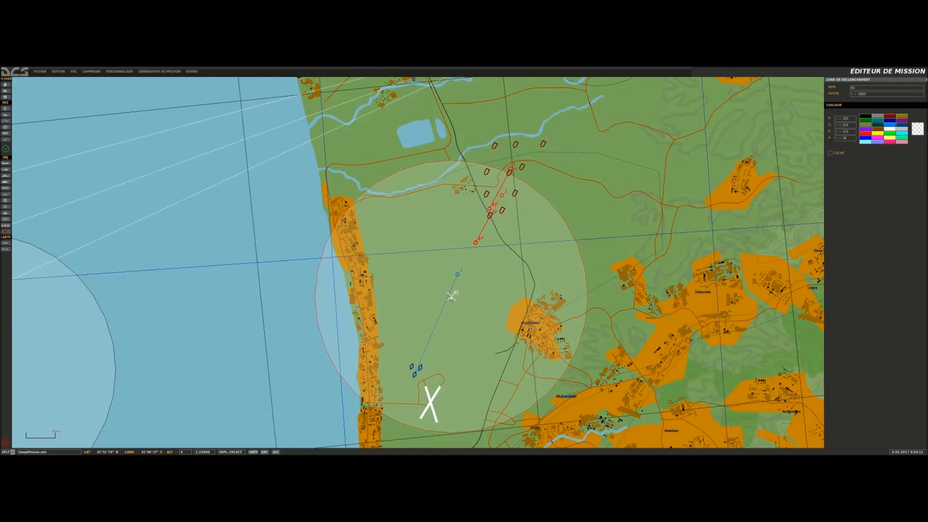
mouse_move(449, 296)
left_mouse_down()
mouse_move(364, 332)
mouse_move(237, 299)
left_mouse_up()
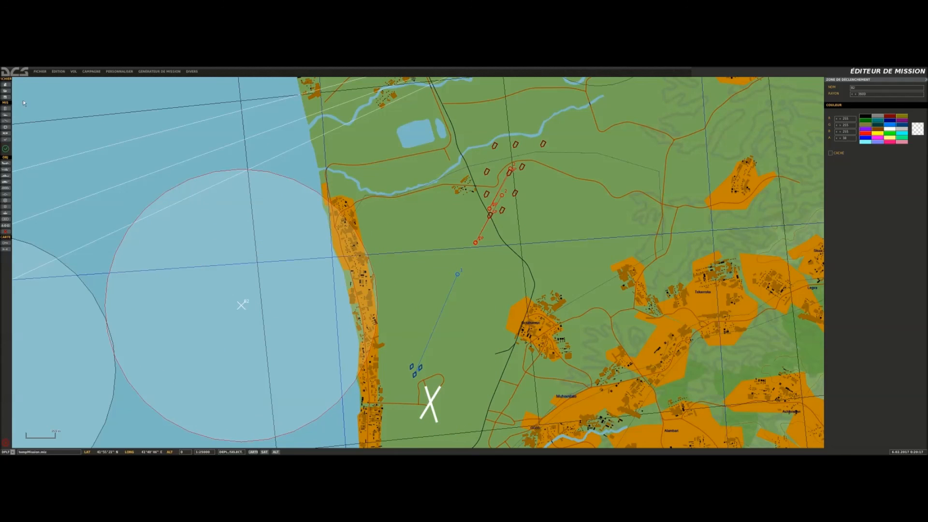
- Launch the mission and widen the external view of the Russian vehicle beside the railway
left_click(5, 148)
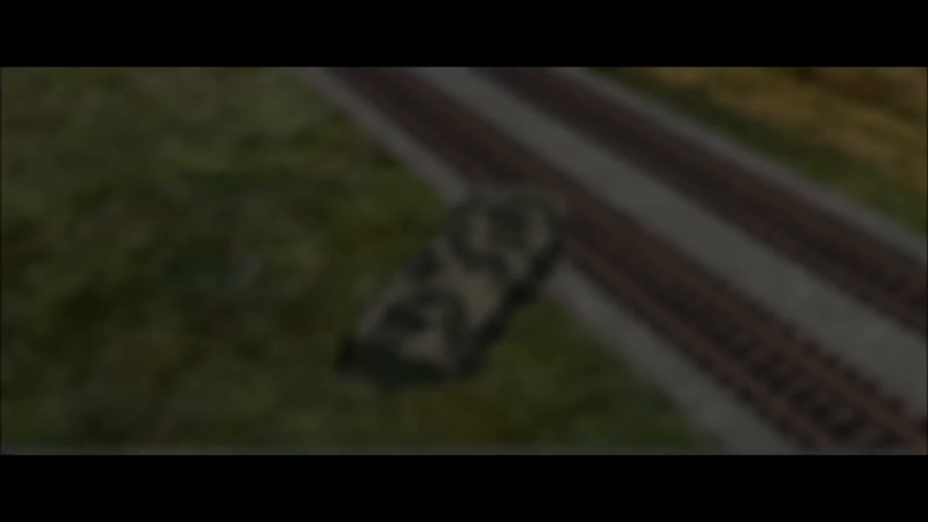
scroll(463, 261, "down", 5)
scroll(464, 261, "up", 5)
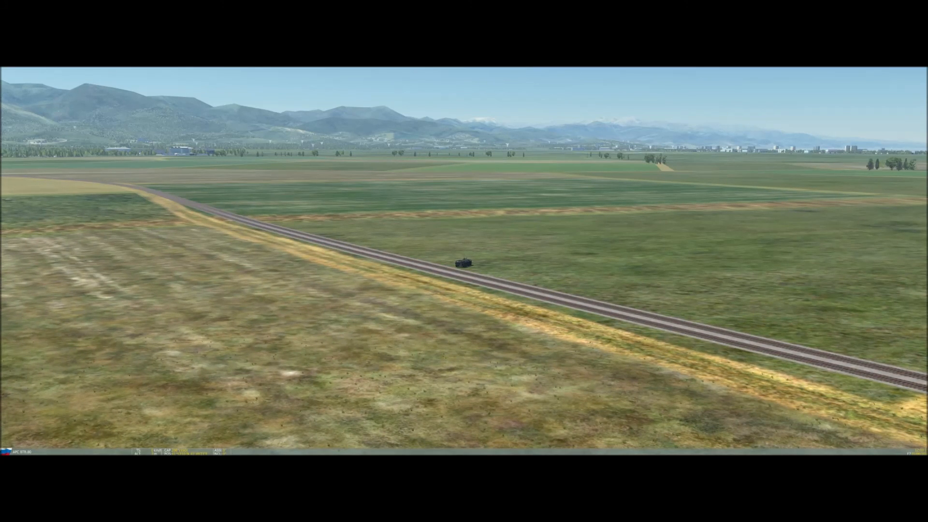
- Select an M1A2 Abrams on the in-mission map and observe its advance in a wide external view
key("F10")
left_click_drag(556, 340, 608, 119)
left_click(421, 251)
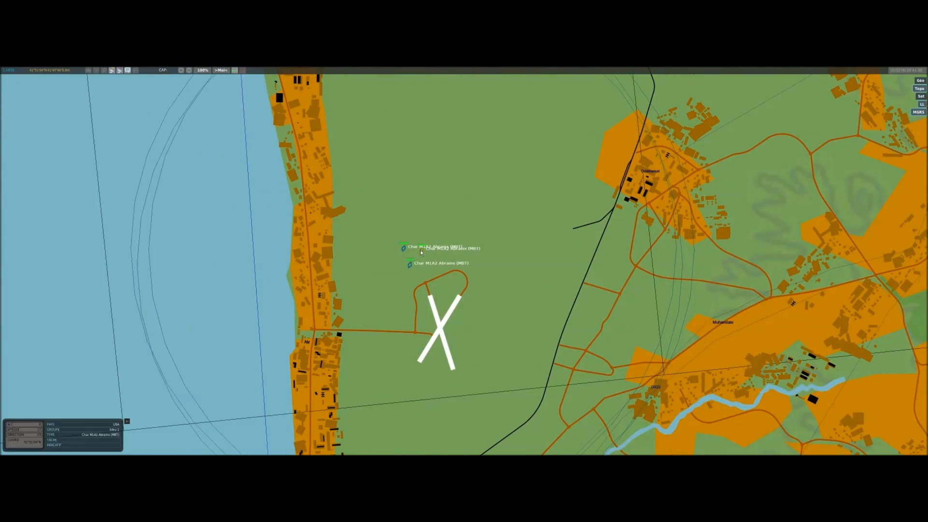
key("F7")
scroll(464, 261, "down", 6)
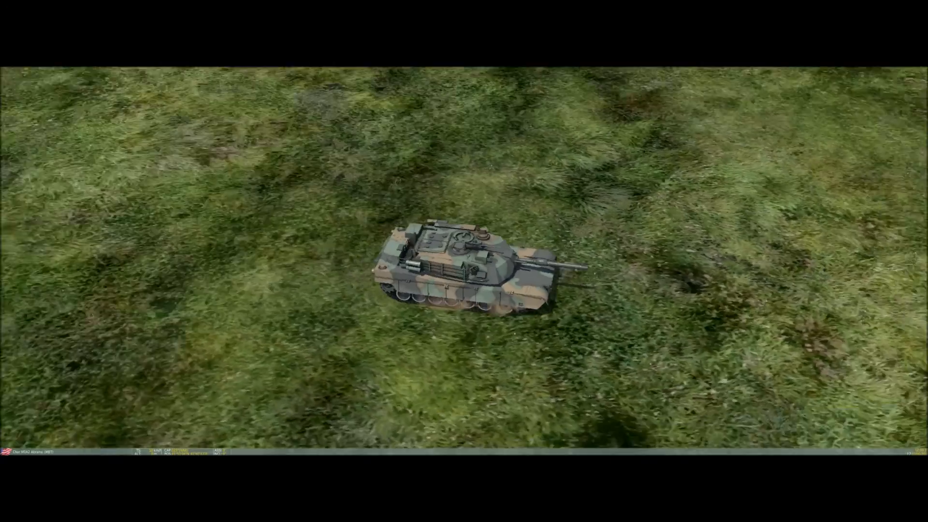
scroll(464, 261, "down", 5)
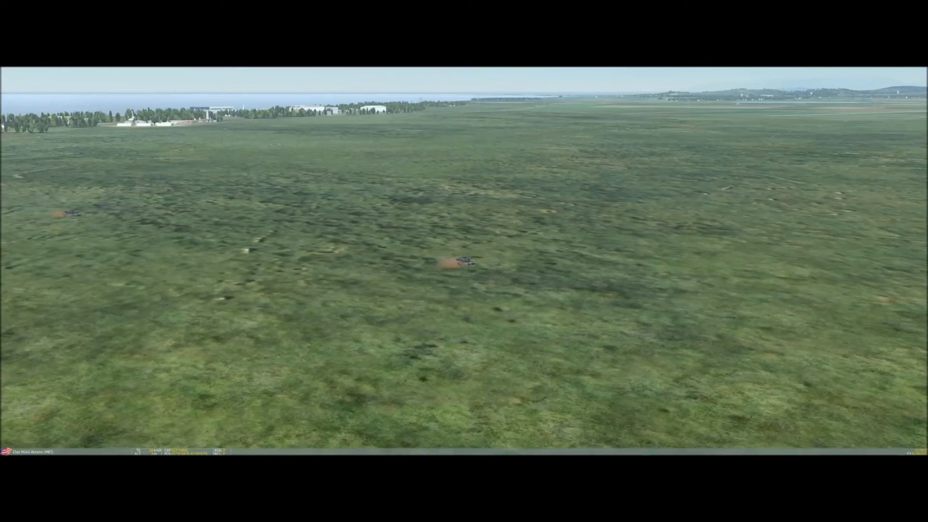
scroll(464, 261, "down", 2)
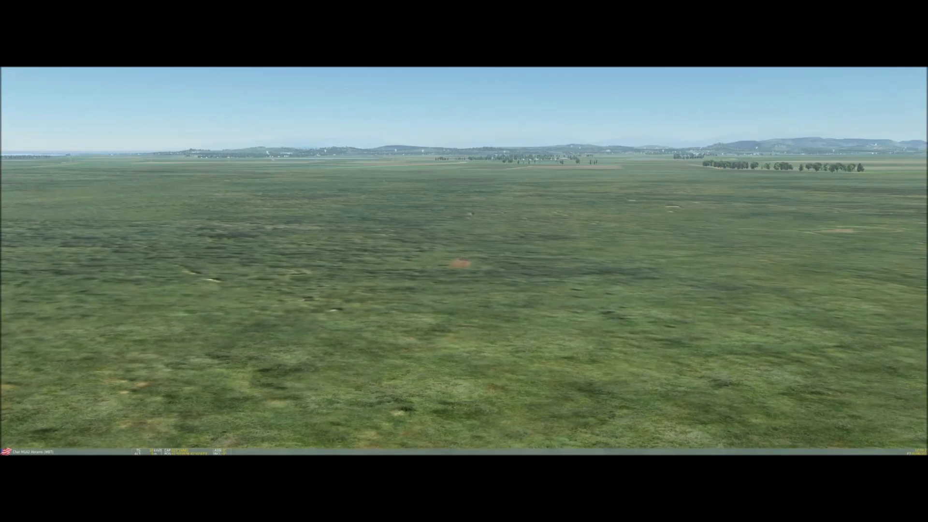
scroll(464, 261, "down", 5)
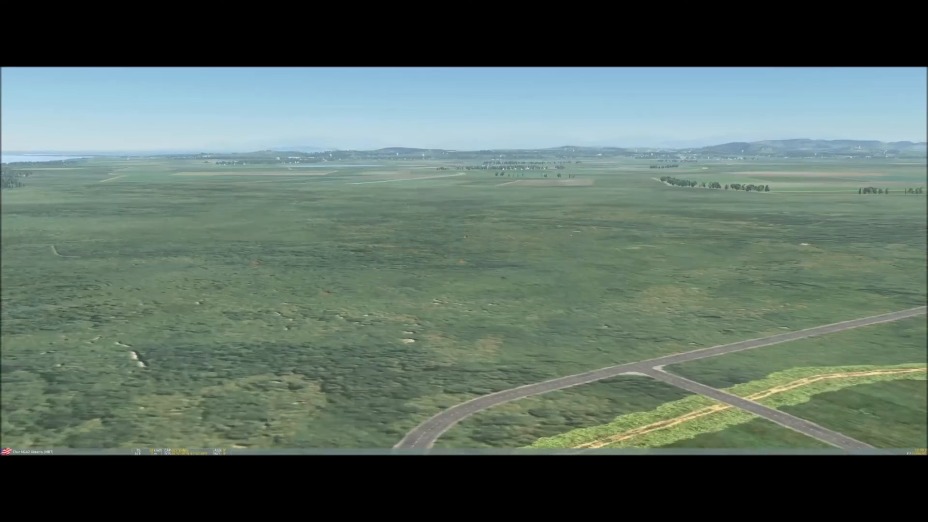